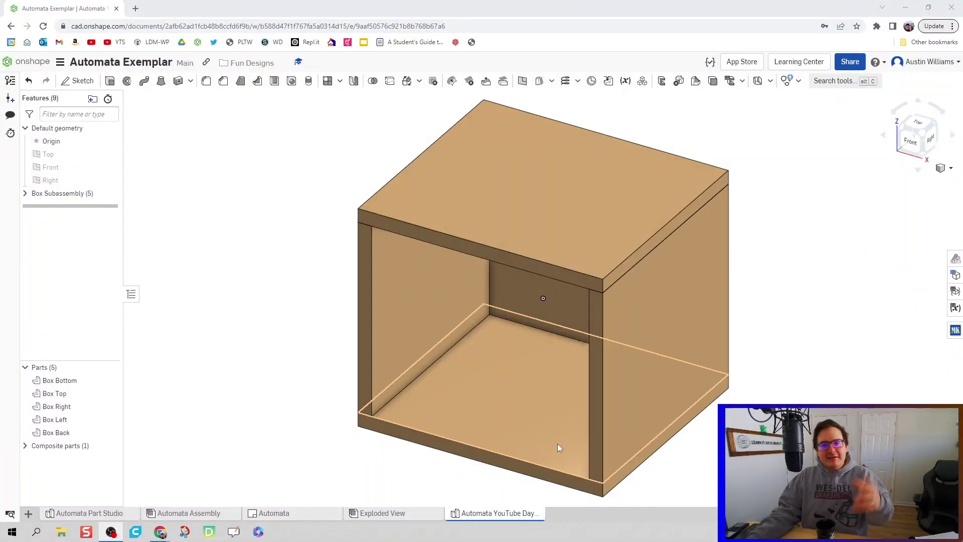
- Compare the finished Automata model with the Box Subassembly part studio, expanding the Box Subassembly folder
{"action": "left_click", "coordinate": [102, 512]}
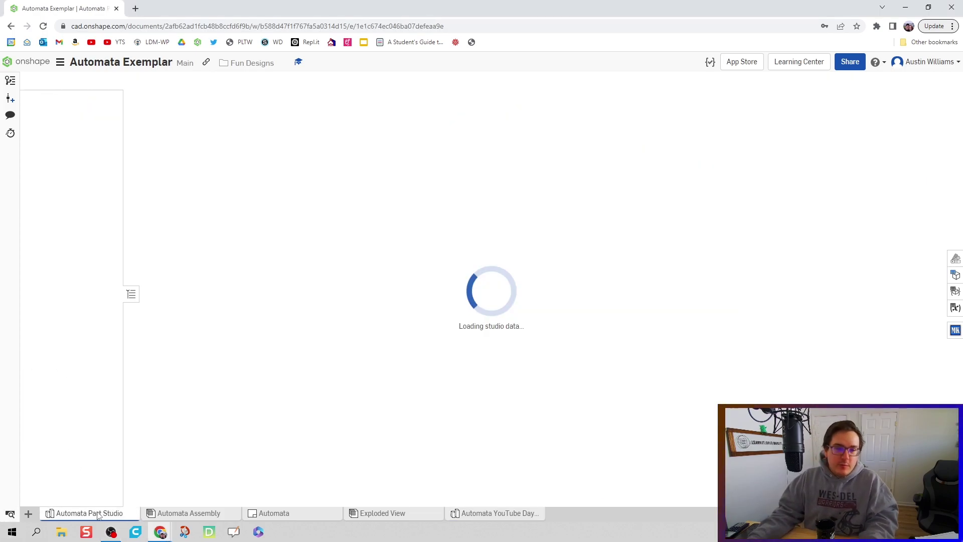
{"action": "scroll", "coordinate": [461, 360], "scroll_direction": "down", "scroll_amount": 3}
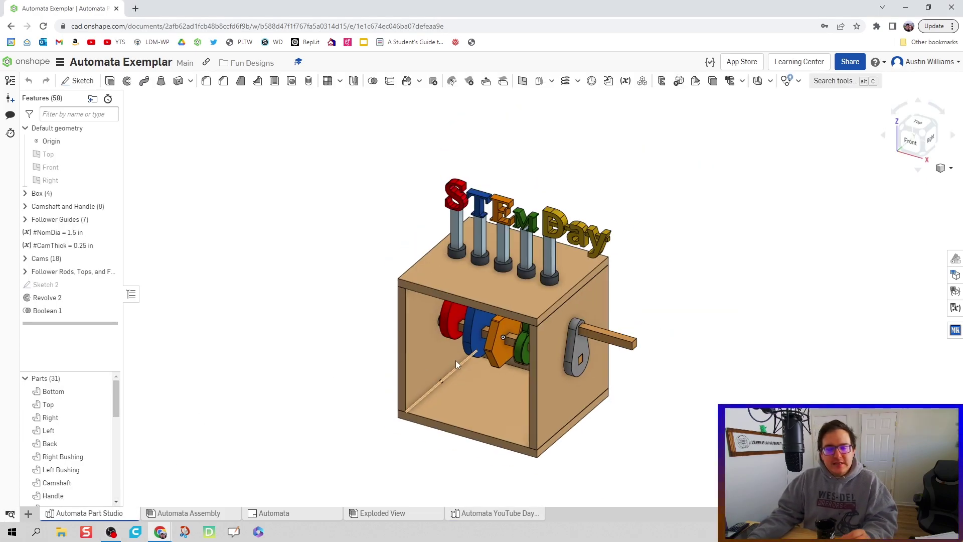
{"action": "left_click", "coordinate": [511, 514]}
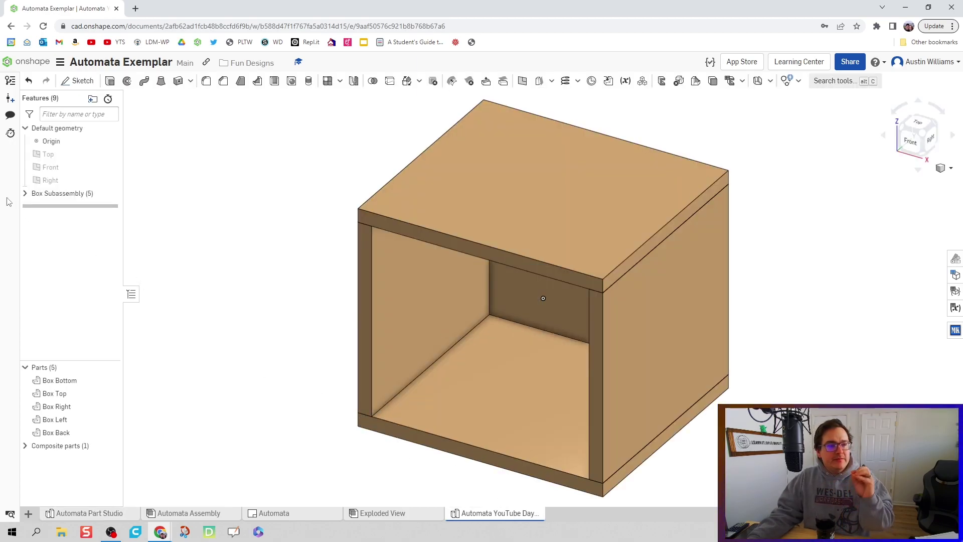
{"action": "left_click", "coordinate": [25, 193]}
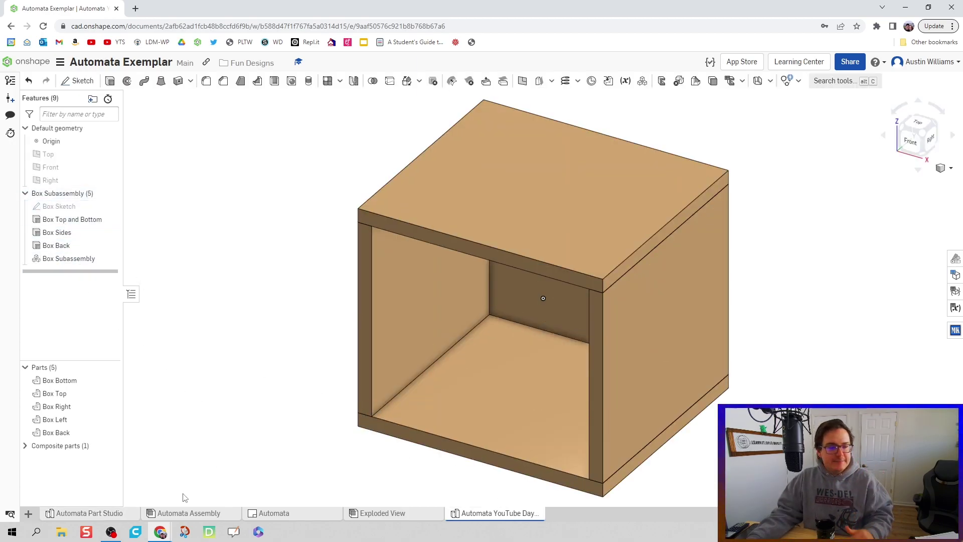
{"action": "left_click", "coordinate": [111, 517]}
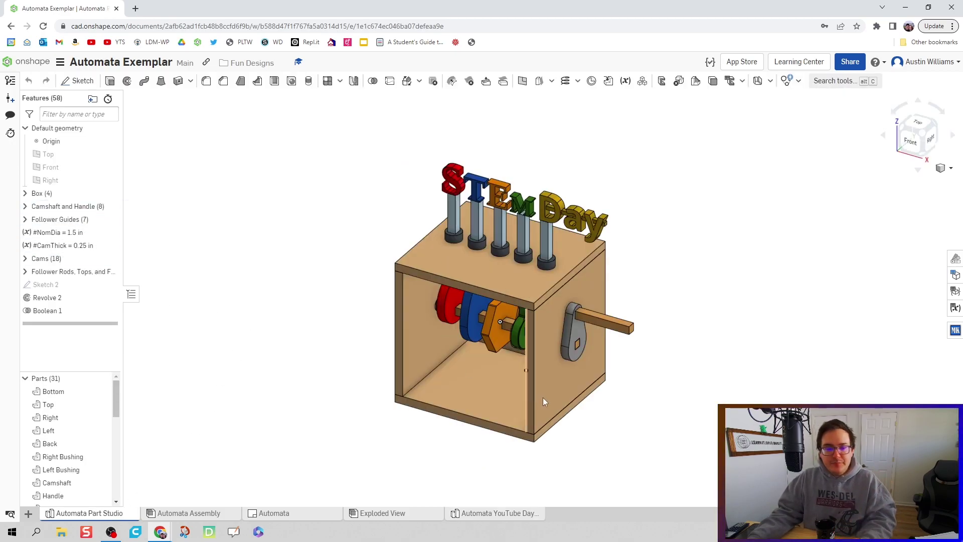
{"action": "left_click", "coordinate": [496, 513]}
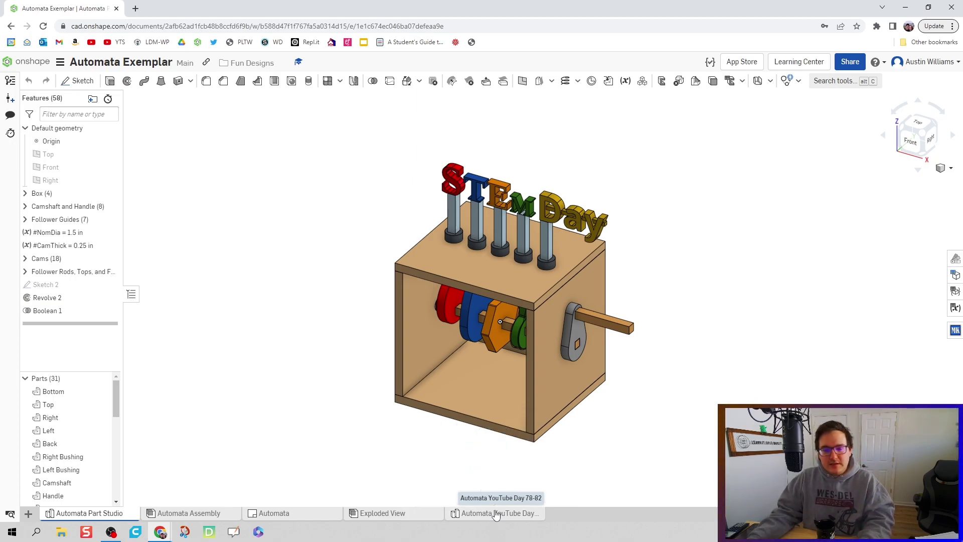
- Open the reference Camshaft and Handle sketch in the Automata model, viewed face-on and zoomed in
{"action": "left_click", "coordinate": [111, 515]}
{"action": "left_click", "coordinate": [25, 206]}
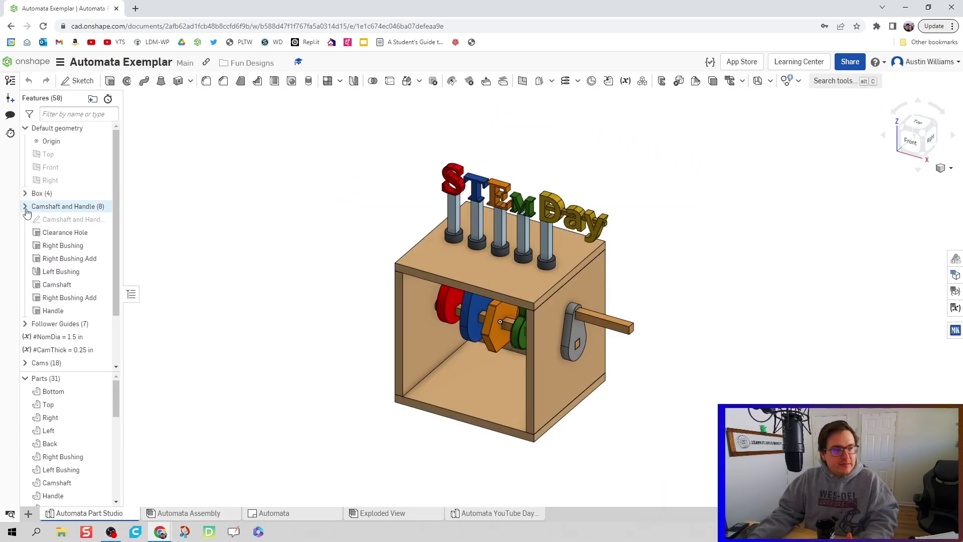
{"action": "double_click", "coordinate": [96, 219]}
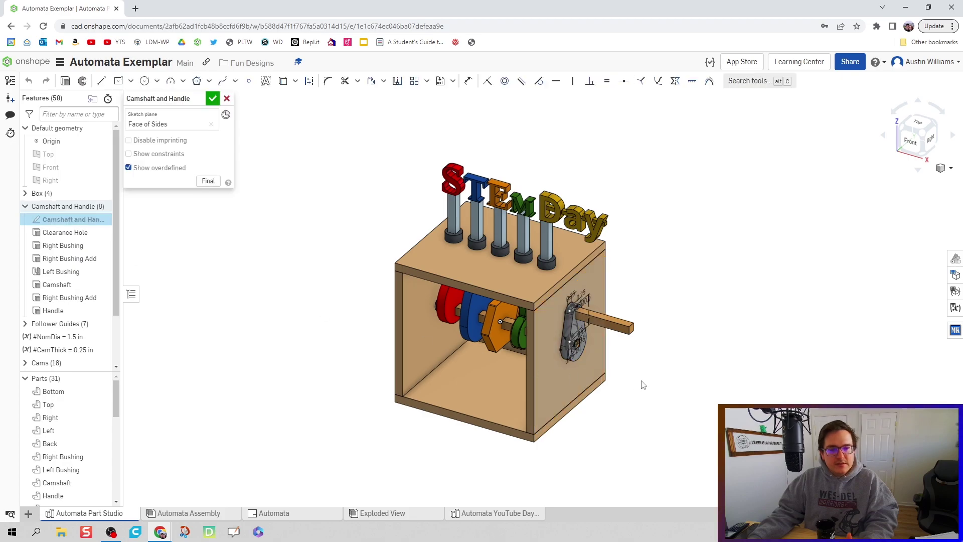
{"action": "key", "text": "n"}
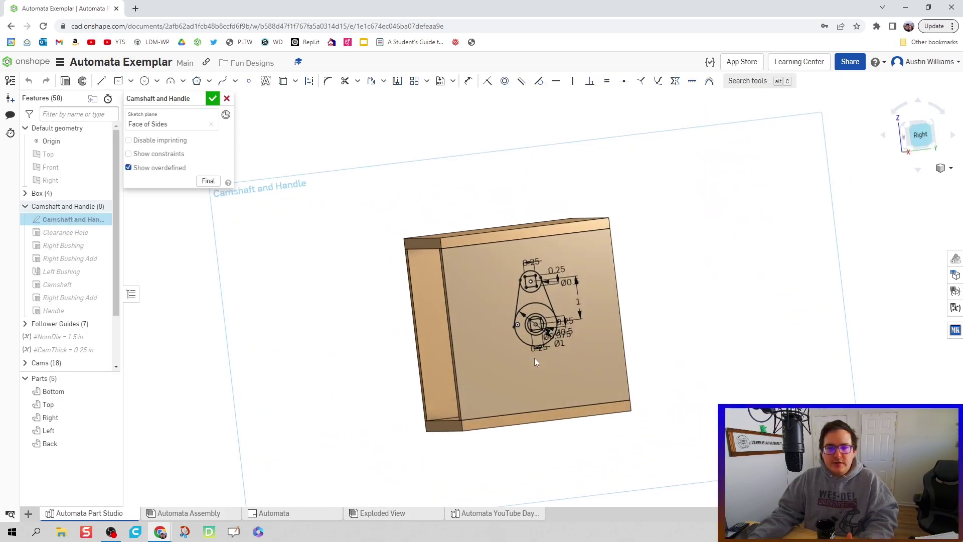
{"action": "scroll", "coordinate": [526, 362], "scroll_direction": "up", "scroll_amount": 5}
{"action": "scroll", "coordinate": [547, 279], "scroll_direction": "up", "scroll_amount": 3}
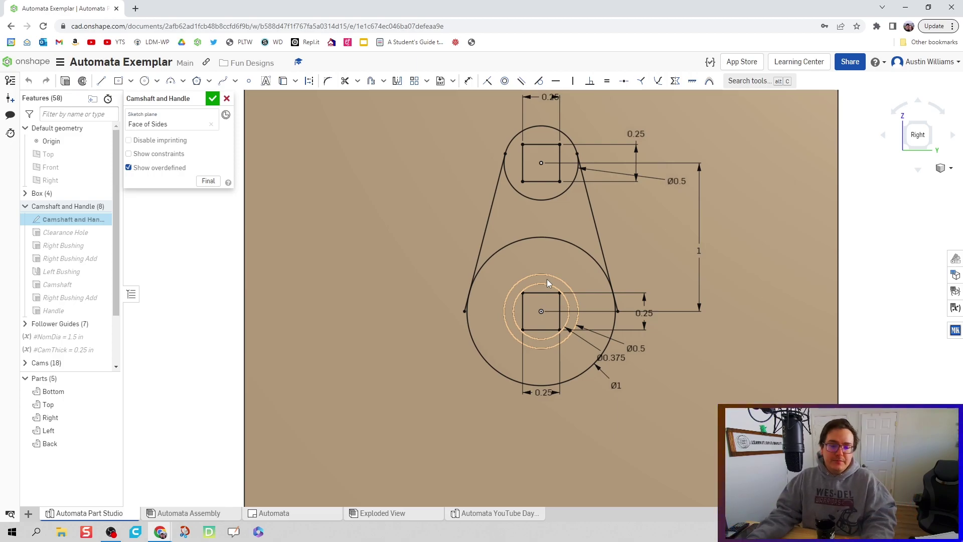
- Start a sketch on the box's right side face, view it normal, and name it 'Camshaft and Handle'
{"action": "left_click", "coordinate": [499, 513]}
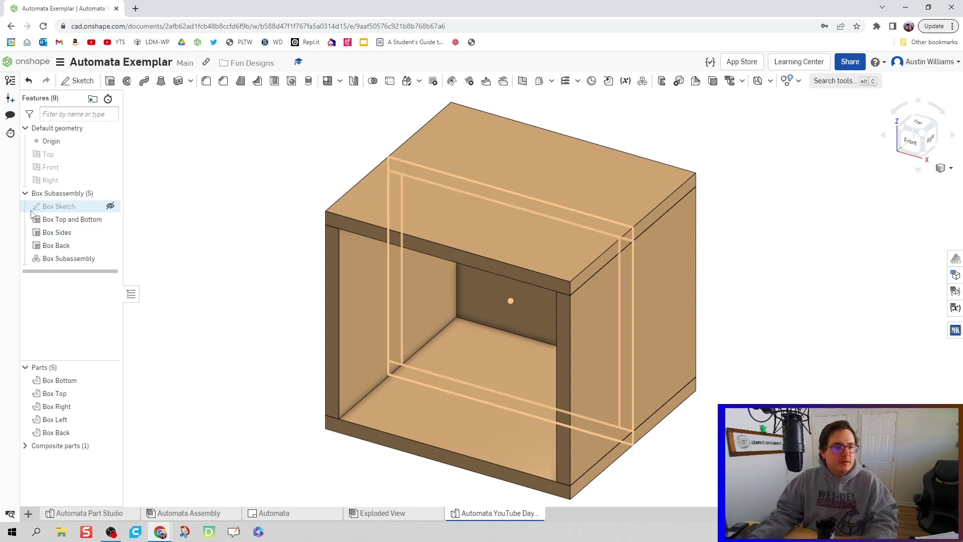
{"action": "left_click", "coordinate": [25, 193]}
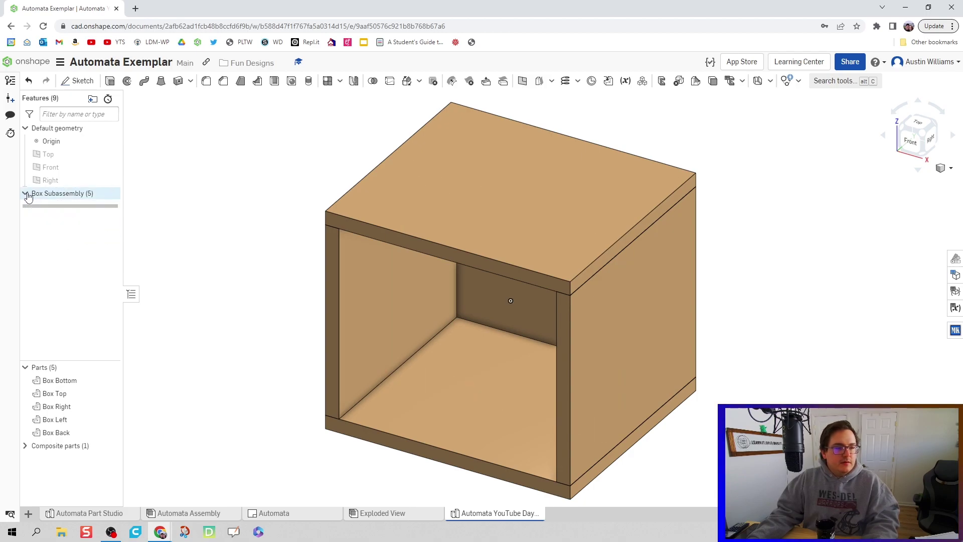
{"action": "left_click", "coordinate": [79, 81]}
{"action": "left_click", "coordinate": [641, 329]}
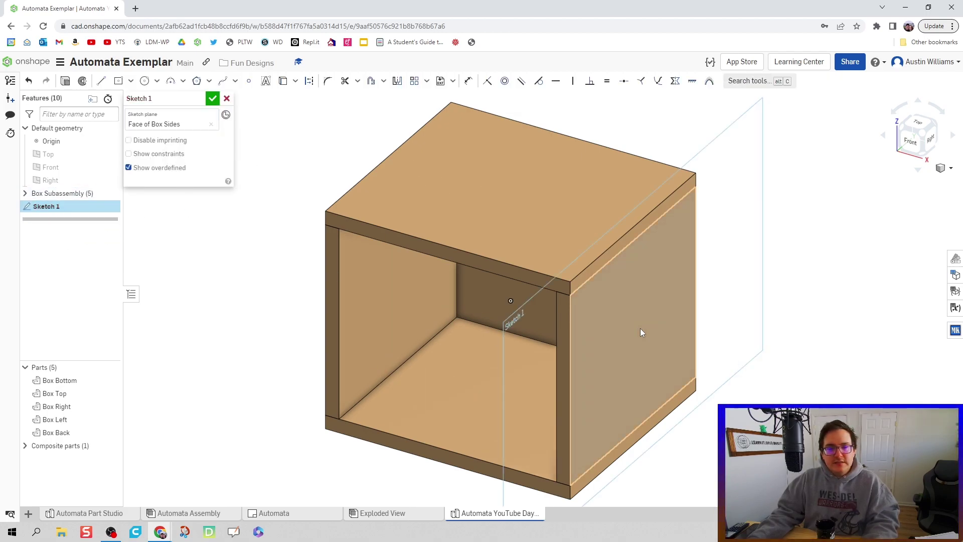
{"action": "right_click", "coordinate": [641, 333]}
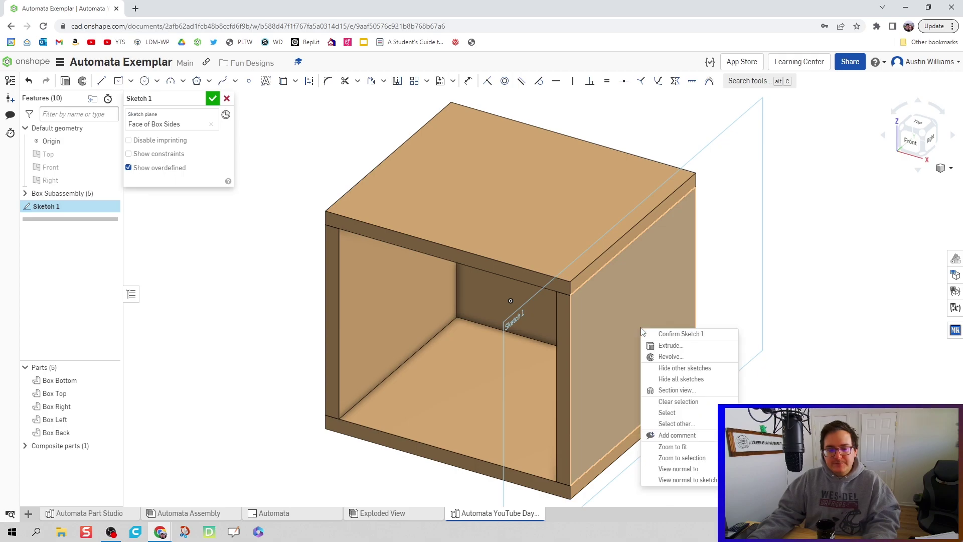
{"action": "left_click", "coordinate": [687, 469]}
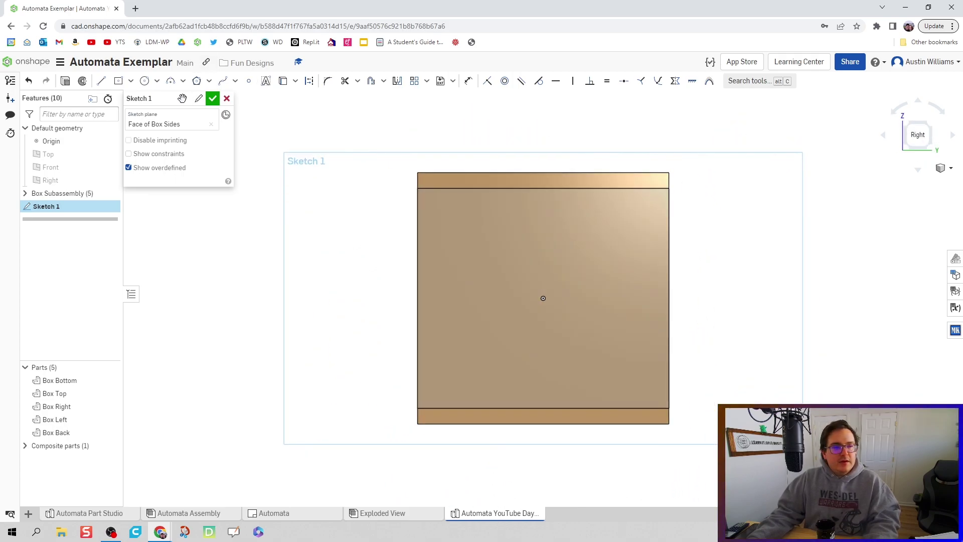
{"action": "left_click", "coordinate": [198, 99]}
{"action": "type", "text": "Camshaft"}
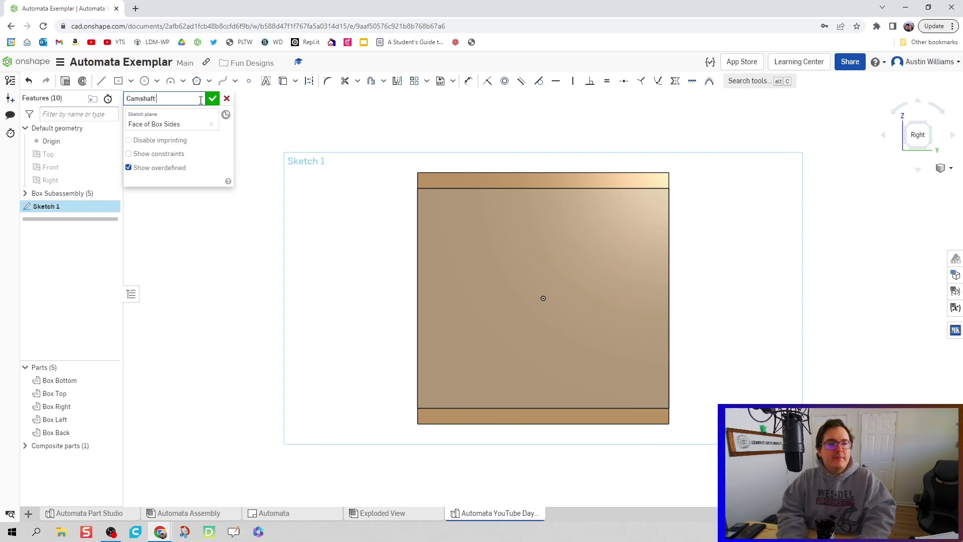
{"action": "type", "text": " and Handle"}
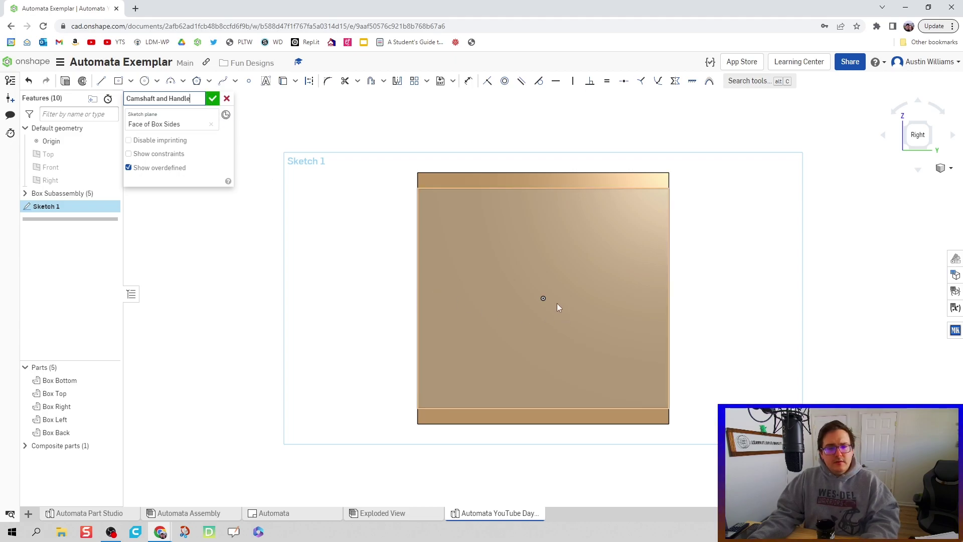
- Draw a circle centred on the sketch origin and dimension it Ø0.75
{"action": "left_click", "coordinate": [557, 303]}
{"action": "scroll", "coordinate": [555, 302], "scroll_direction": "up", "scroll_amount": 2}
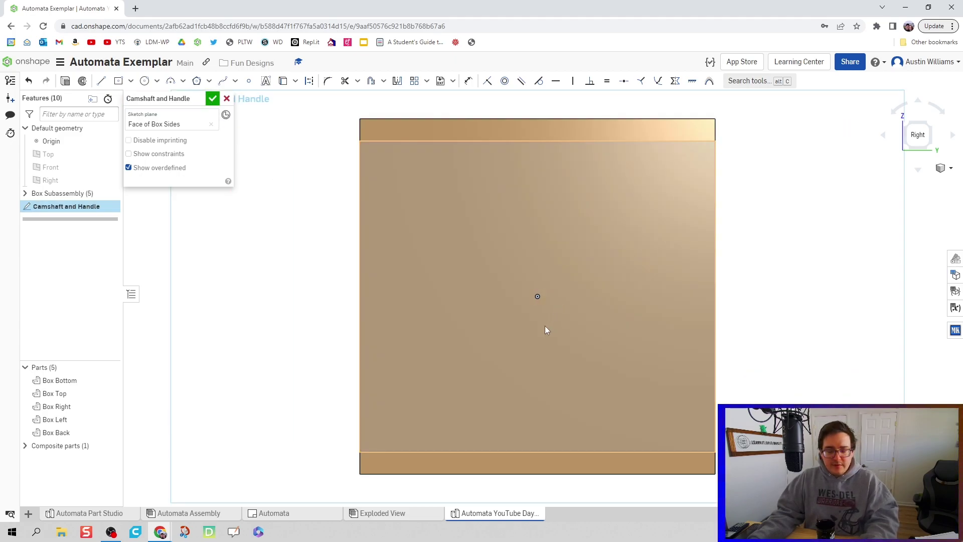
{"action": "key", "text": "c"}
{"action": "scroll", "coordinate": [538, 303], "scroll_direction": "up", "scroll_amount": 2}
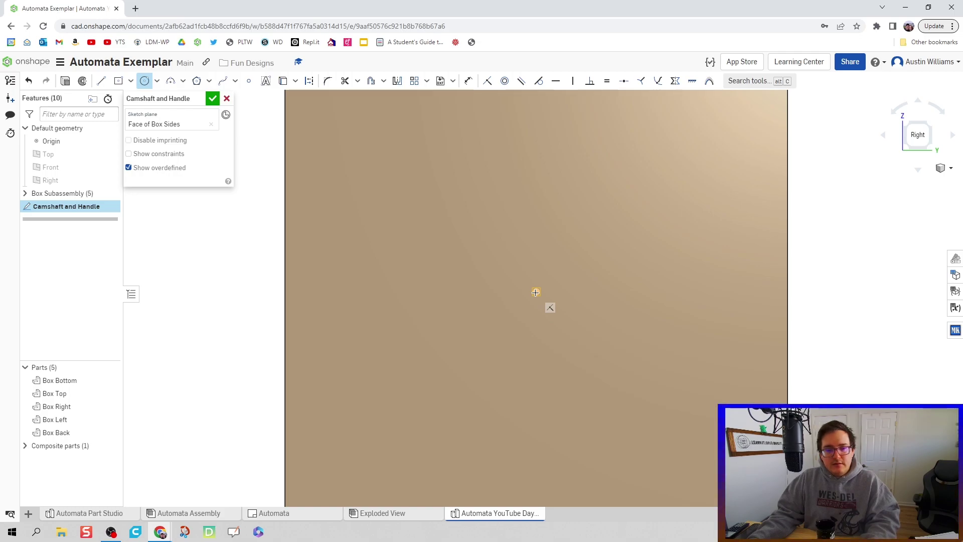
{"action": "left_click", "coordinate": [536, 292]}
{"action": "left_click", "coordinate": [540, 399]}
{"action": "key", "text": "d"}
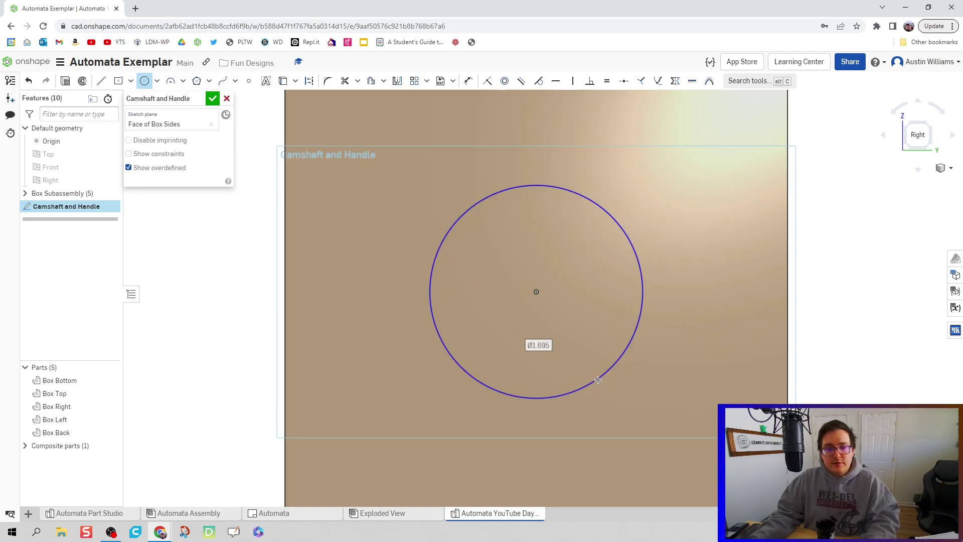
{"action": "left_click", "coordinate": [599, 379]}
{"action": "left_click", "coordinate": [639, 390]}
{"action": "type", "text": "0.75"}
{"action": "key", "text": "Return"}
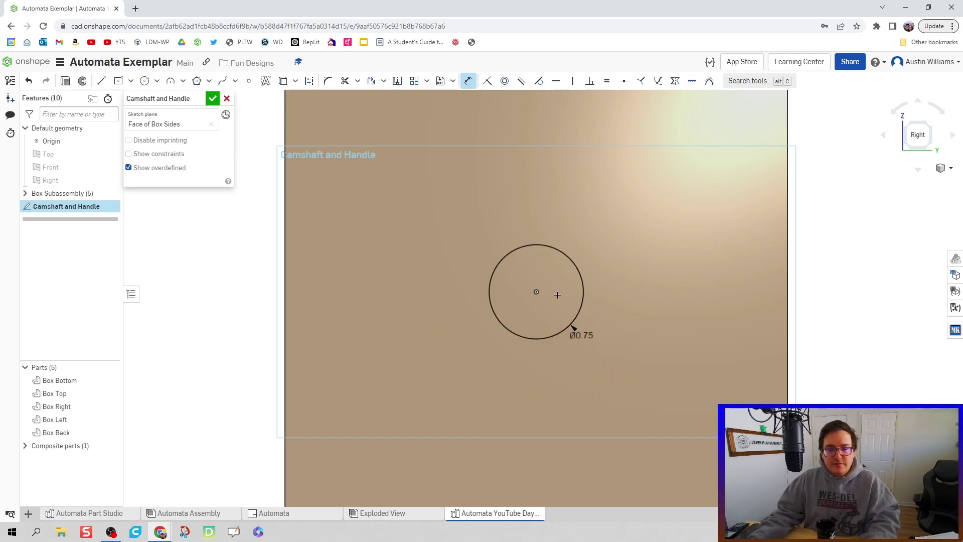
- Add a second concentric circle inside it with a Ø0.5 diameter
{"action": "scroll", "coordinate": [526, 295], "scroll_direction": "up", "scroll_amount": 4}
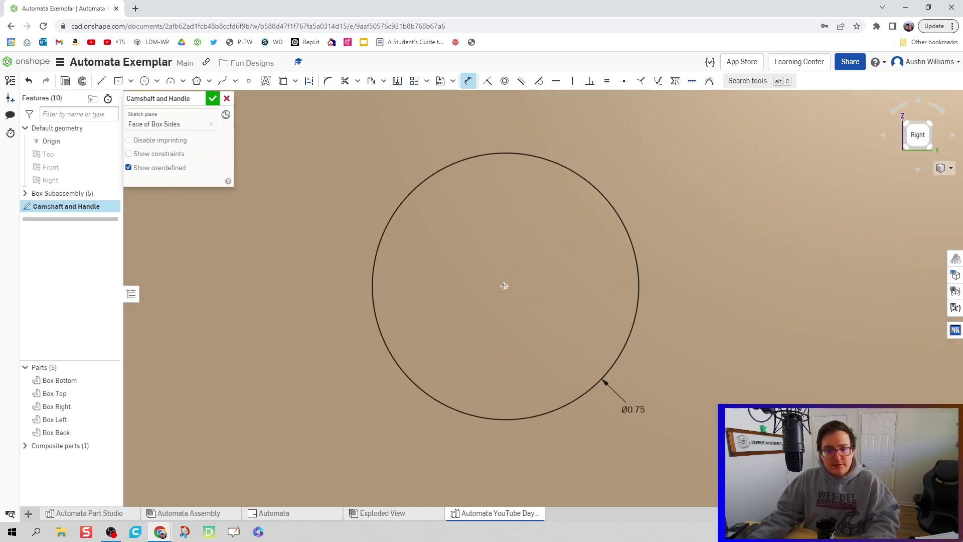
{"action": "key", "text": "c"}
{"action": "left_click", "coordinate": [506, 286]}
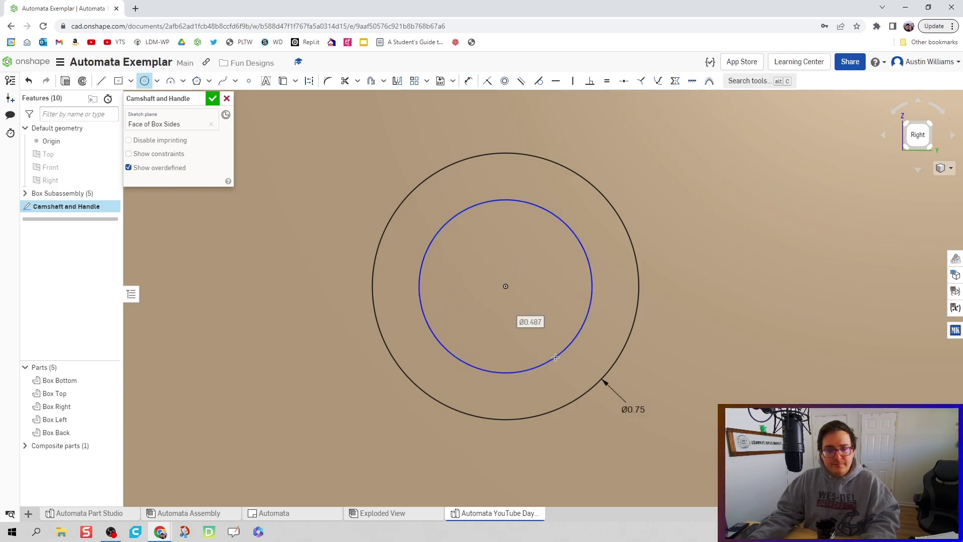
{"action": "left_click", "coordinate": [569, 345]}
{"action": "key", "text": "d"}
{"action": "left_click", "coordinate": [570, 345]}
{"action": "left_click", "coordinate": [684, 324]}
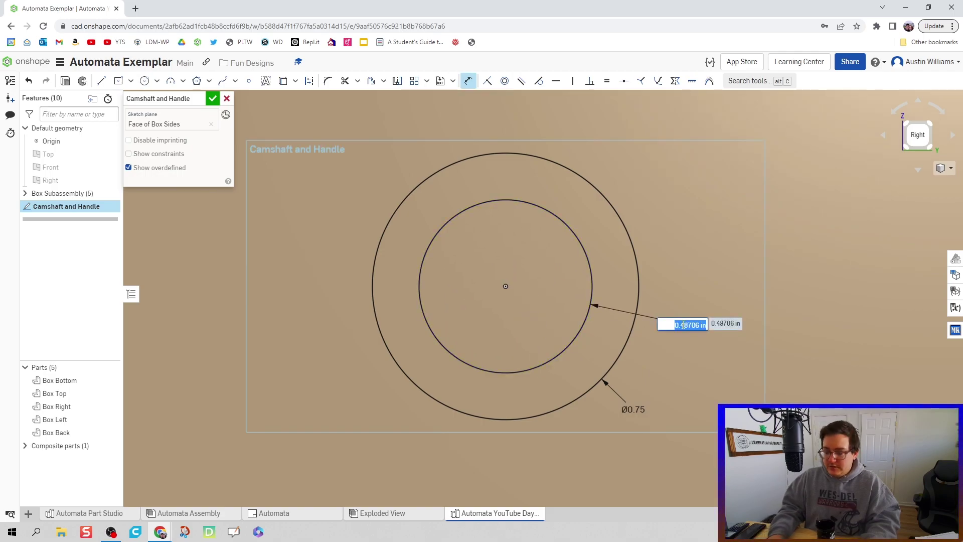
{"action": "type", "text": "0.5"}
{"action": "key", "text": "Return"}
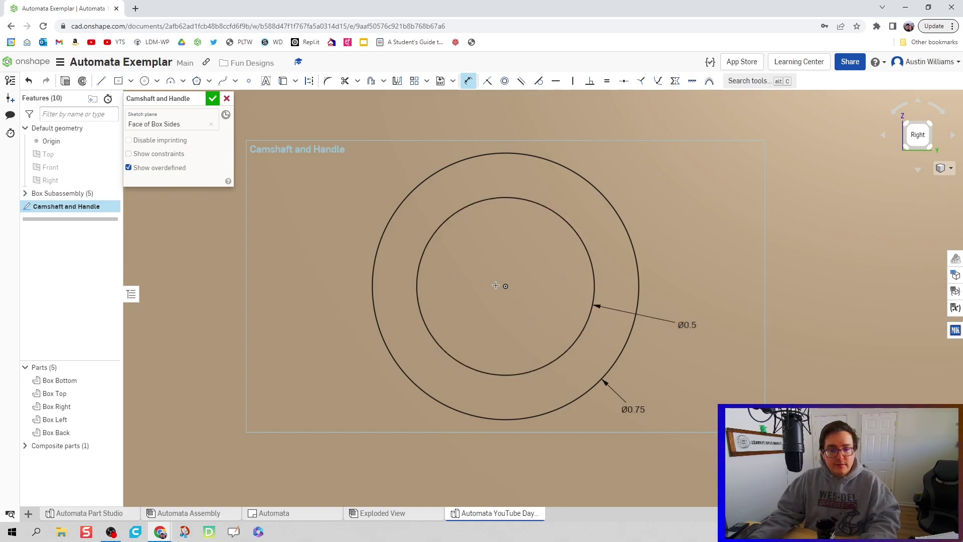
- Add a third, smallest concentric circle dimensioned Ø0.375
{"action": "key", "text": "c"}
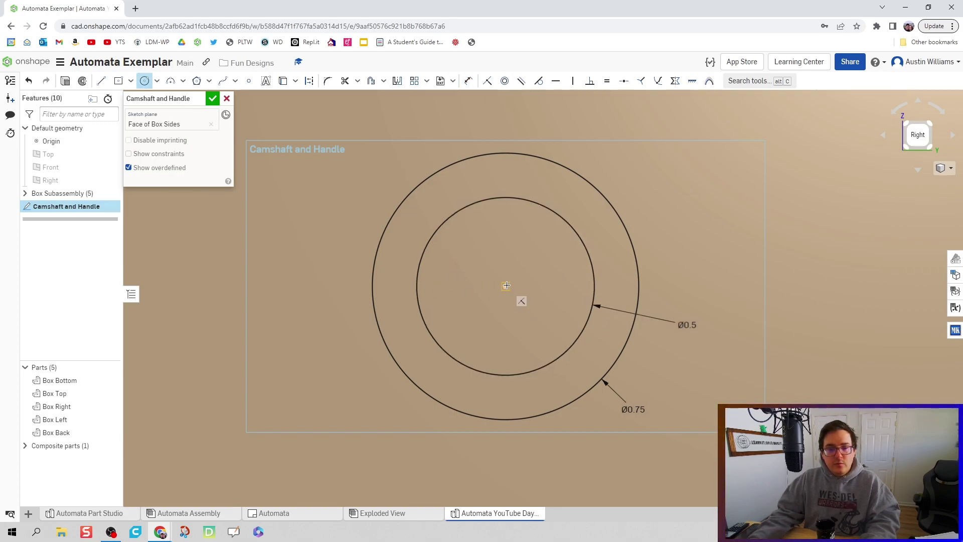
{"action": "left_click", "coordinate": [542, 328]}
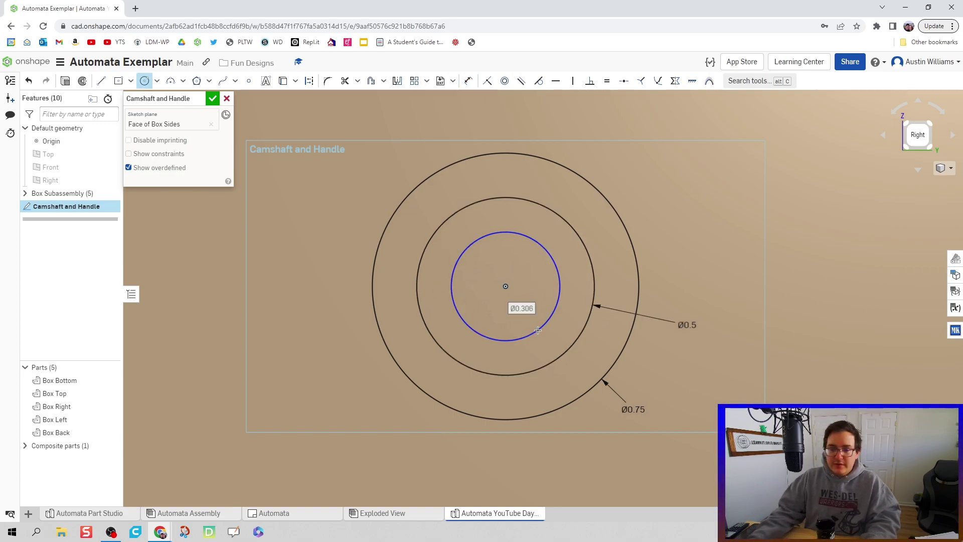
{"action": "key", "text": "d"}
{"action": "left_click", "coordinate": [544, 329]}
{"action": "left_click", "coordinate": [655, 359]}
{"action": "key", "text": "Return"}
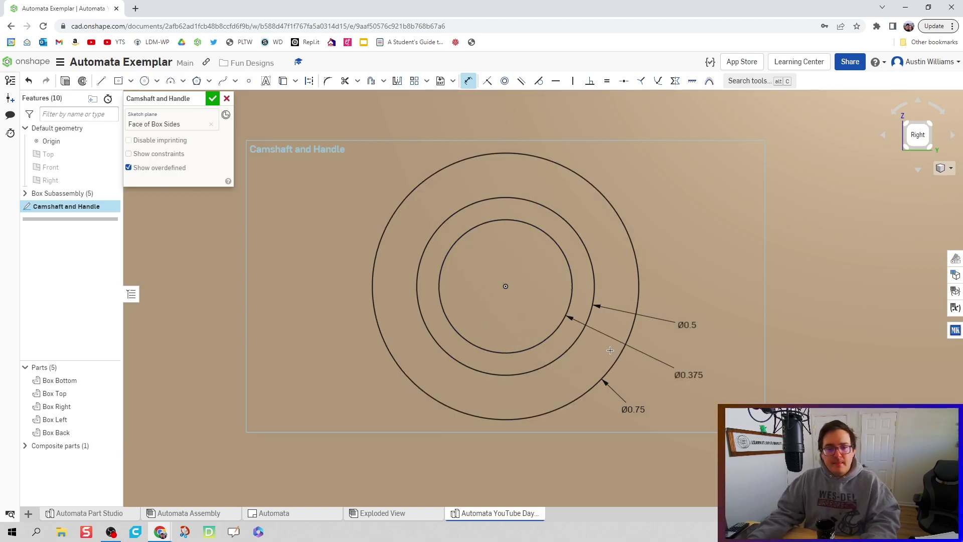
{"action": "scroll", "coordinate": [514, 299], "scroll_direction": "up", "scroll_amount": 3}
{"action": "scroll", "coordinate": [486, 305], "scroll_direction": "down", "scroll_amount": 3}
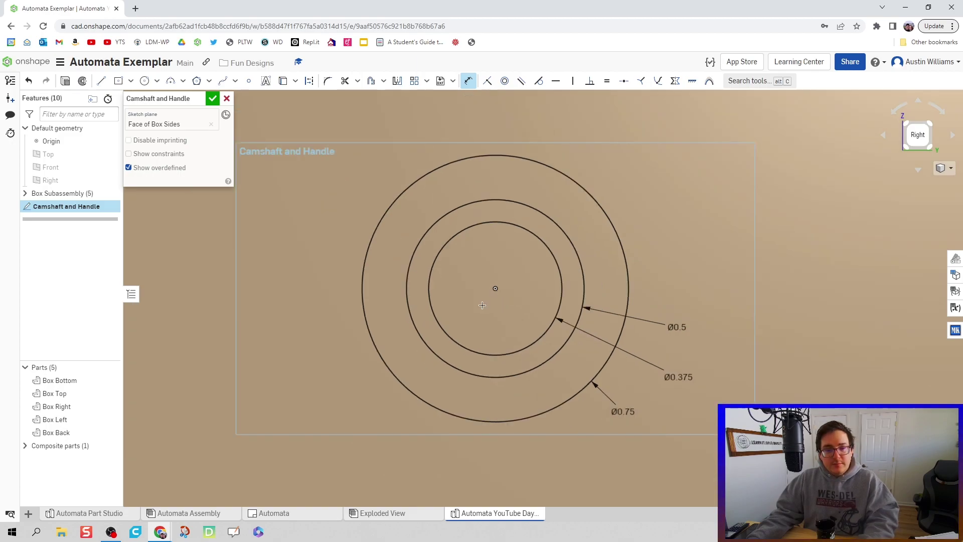
- Draw a centre-point rectangle starting from the circles' centre
{"action": "middle_click_drag", "start_coordinate": [516, 284], "coordinate": [515, 375]}
{"action": "key", "text": "g"}
{"action": "scroll", "coordinate": [517, 362], "scroll_direction": "up", "scroll_amount": 3}
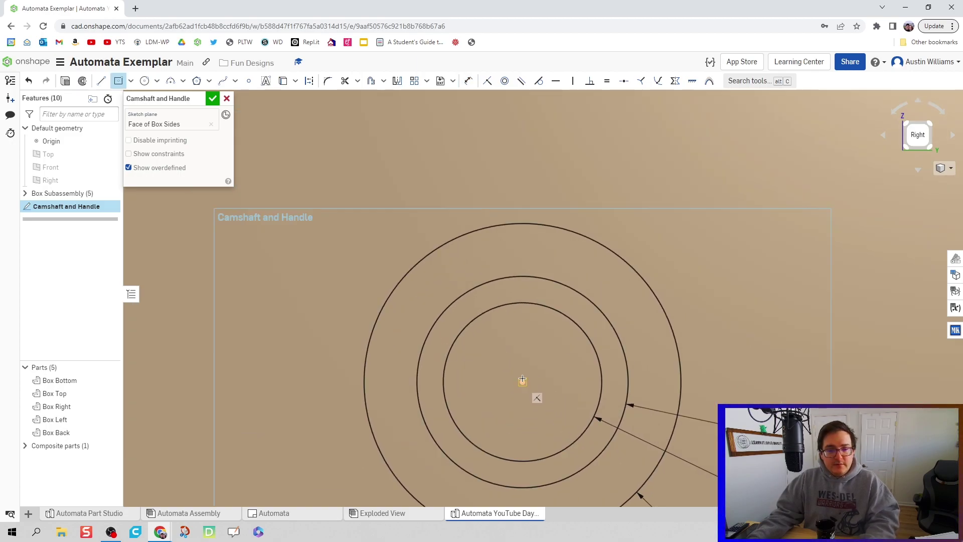
{"action": "left_click", "coordinate": [514, 321]}
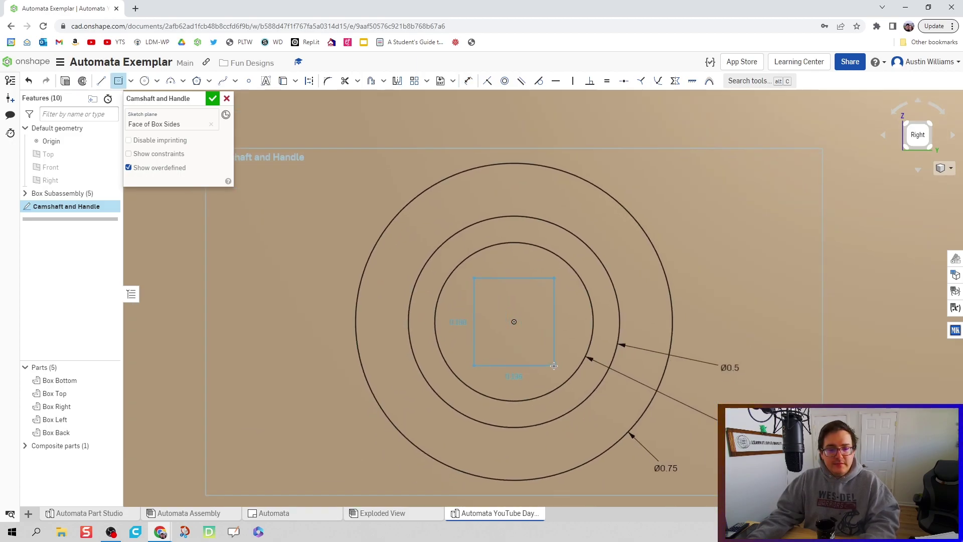
{"action": "left_click", "coordinate": [554, 365]}
- Dimension the rectangle 0.25 high and 0.25 wide to make it a square
{"action": "key", "text": "d"}
{"action": "left_click", "coordinate": [554, 342]}
{"action": "left_click", "coordinate": [577, 336]}
{"action": "type", "text": "0.25"}
{"action": "key", "text": "Return"}
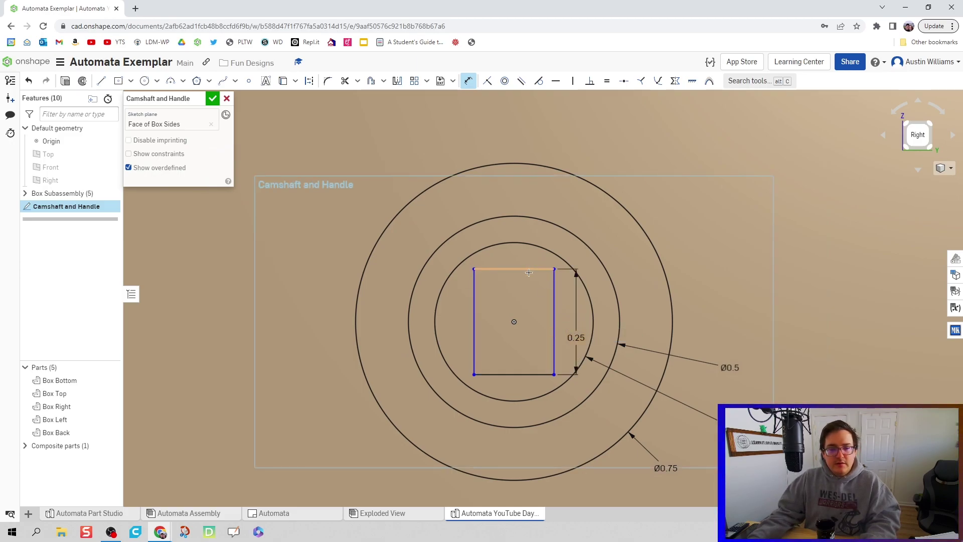
{"action": "left_click", "coordinate": [529, 267]}
{"action": "left_click", "coordinate": [525, 257]}
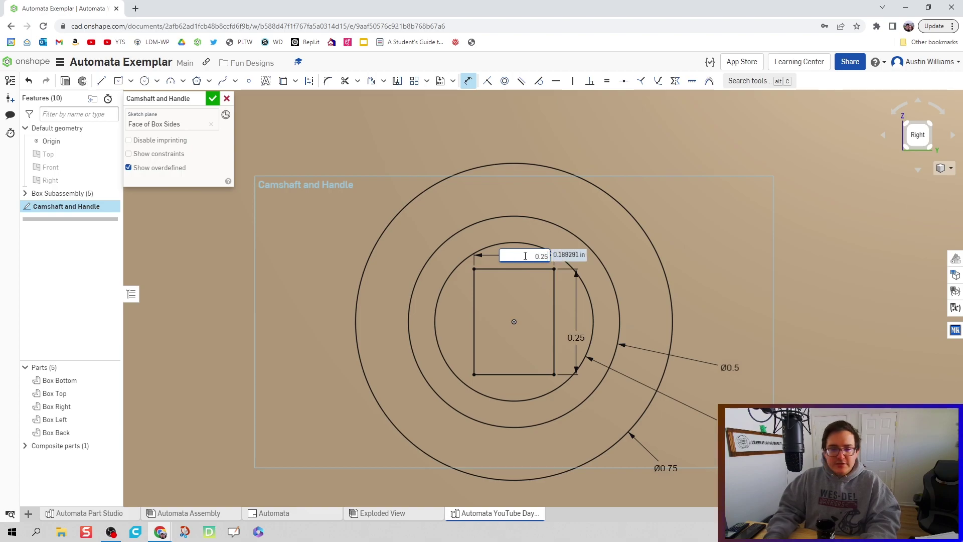
{"action": "type", "text": "0.25"}
{"action": "key", "text": "Return"}
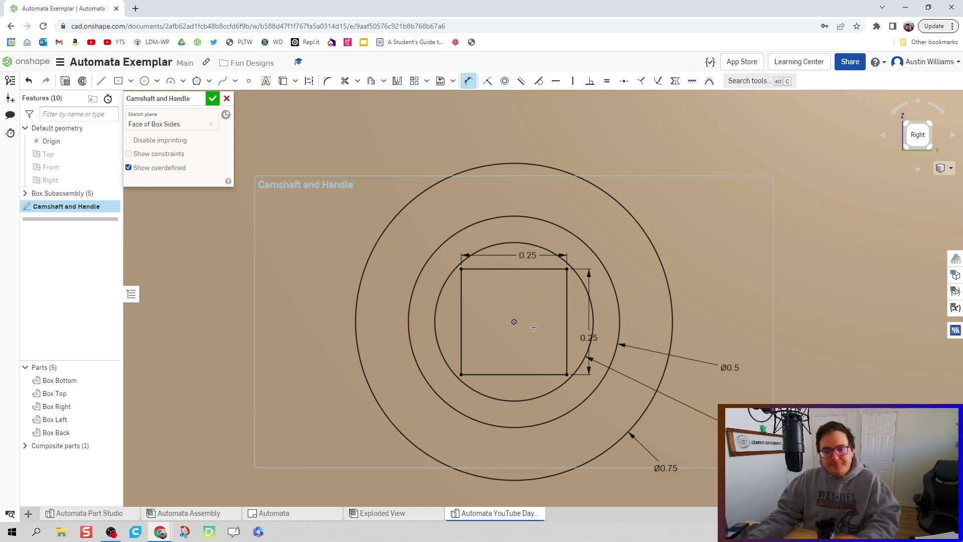
{"action": "scroll", "coordinate": [523, 327], "scroll_direction": "down", "scroll_amount": 5}
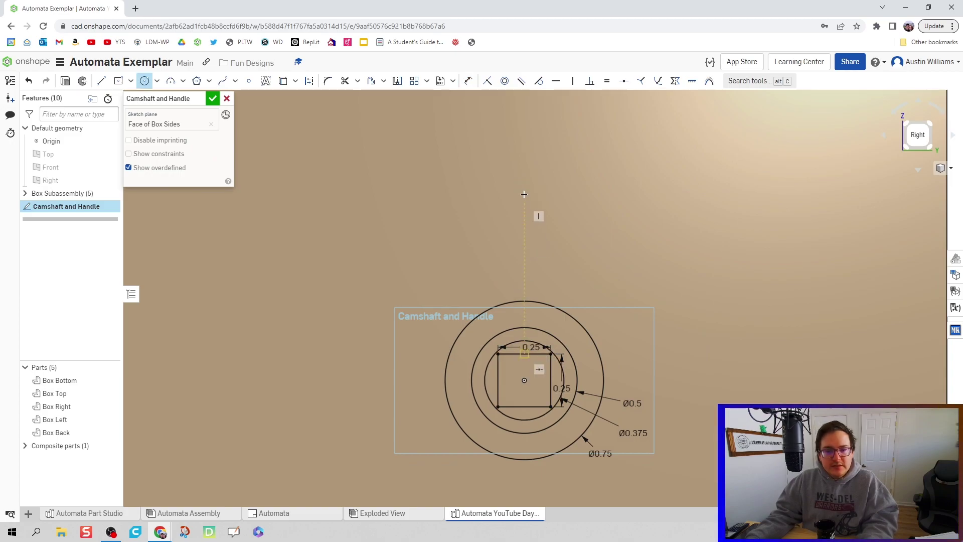
- Draw a circle above the concentric circles with a centre-point rectangle inside, and start its diameter dimension
{"action": "left_click", "coordinate": [524, 171]}
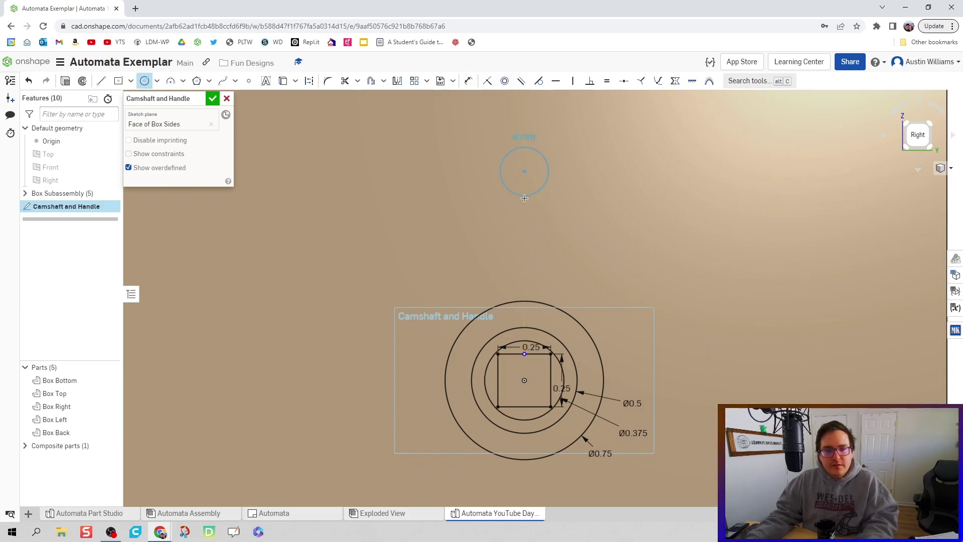
{"action": "left_click", "coordinate": [527, 226]}
{"action": "key", "text": "r"}
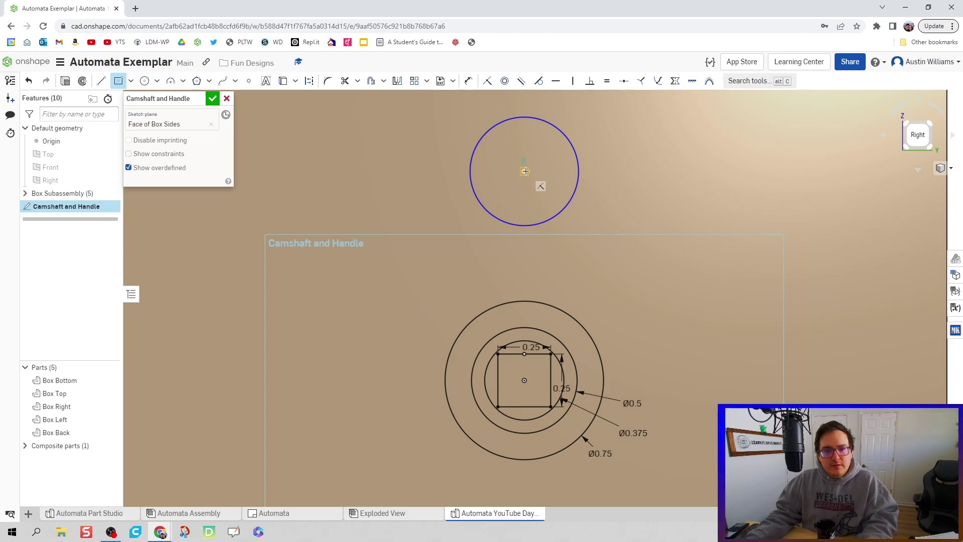
{"action": "left_click", "coordinate": [549, 202]}
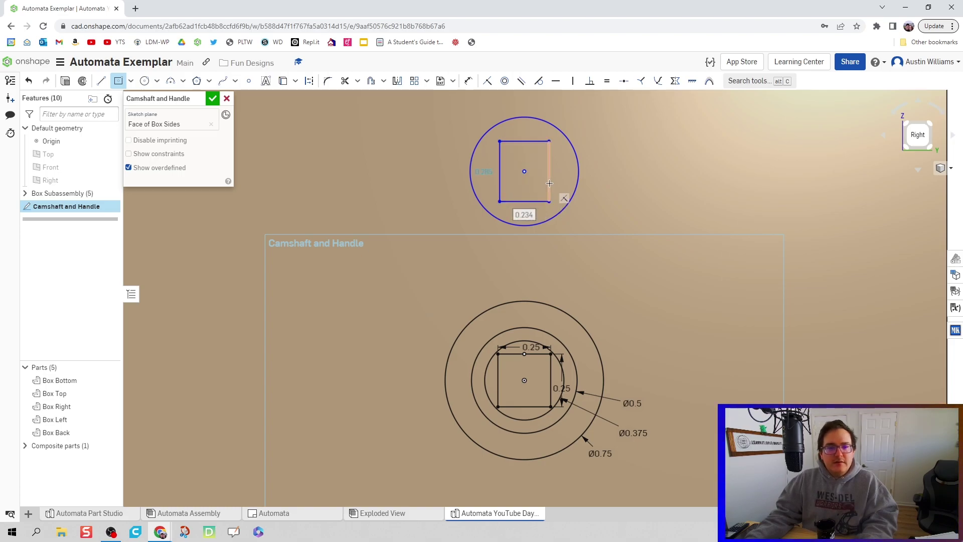
{"action": "key", "text": "d"}
{"action": "left_click", "coordinate": [573, 192]}
{"action": "left_click", "coordinate": [602, 212]}
- Set the upper circle to Ø0.5 and its inner rectangle to 0.25 by 0.25
{"action": "type", "text": "0."}
{"action": "key", "text": "Escape"}
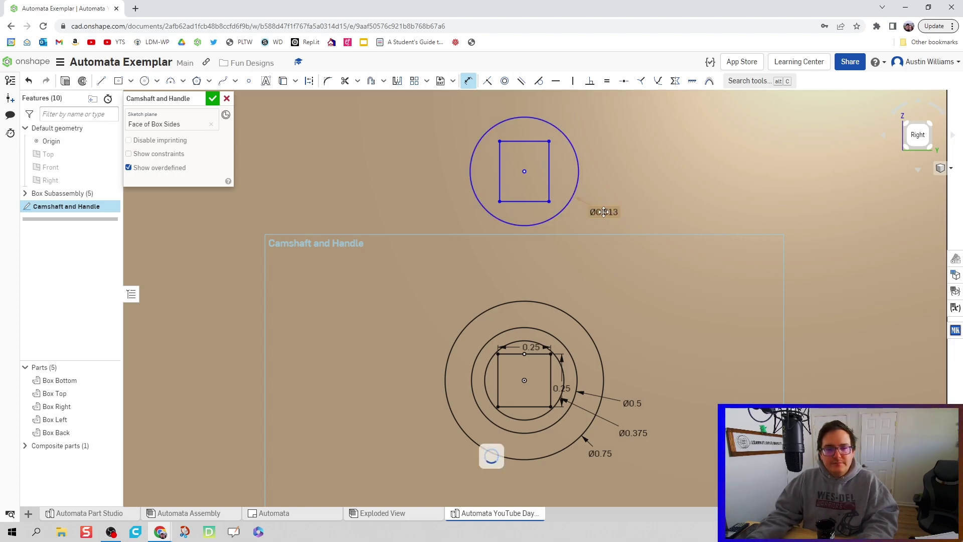
{"action": "scroll", "coordinate": [528, 165], "scroll_direction": "up", "scroll_amount": 3}
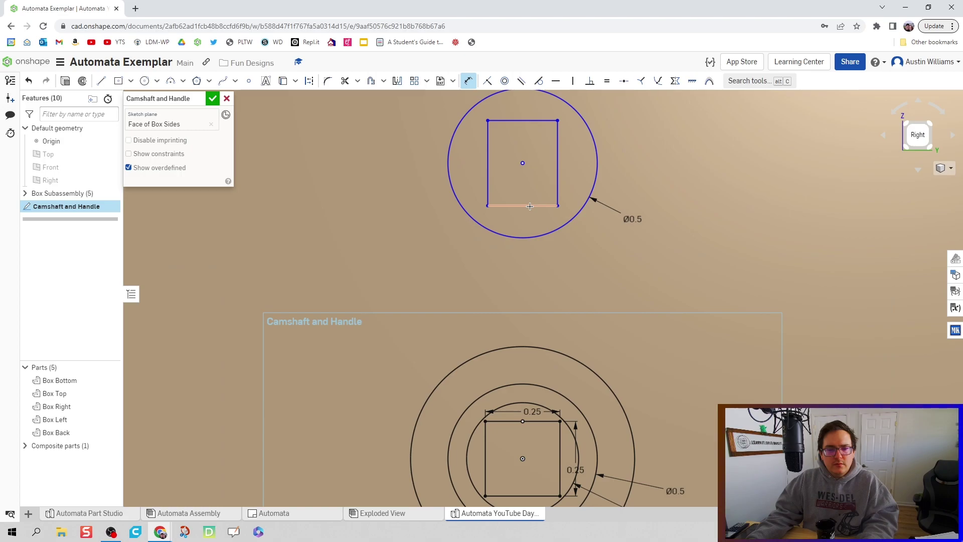
{"action": "left_click", "coordinate": [533, 282]}
{"action": "type", "text": "0.25"}
{"action": "key", "text": "Return"}
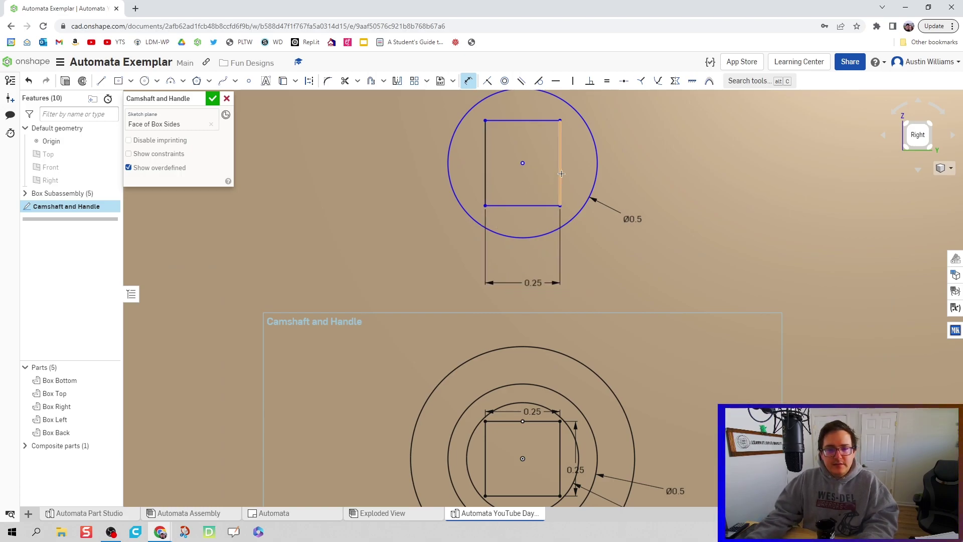
{"action": "left_click", "coordinate": [629, 173]}
{"action": "type", "text": "0.25"}
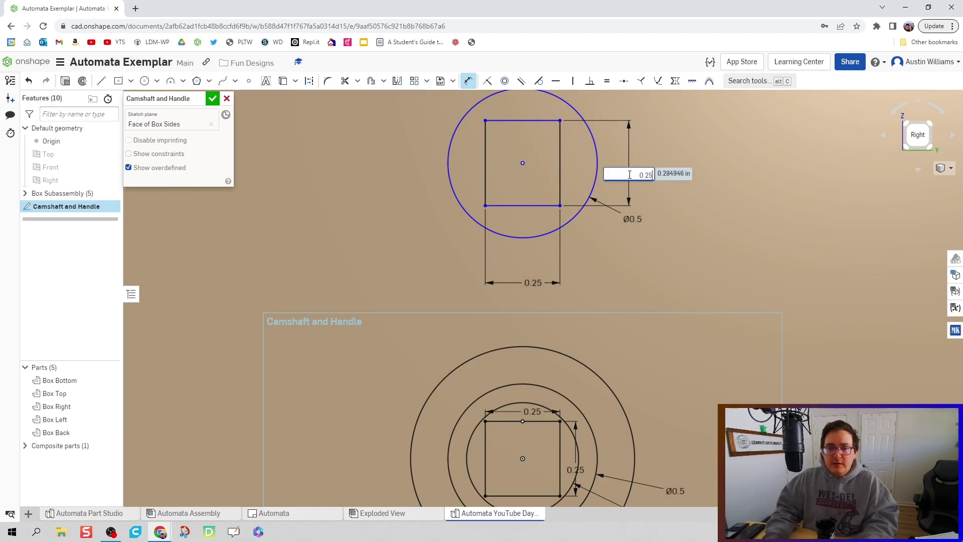
{"action": "key", "text": "Return"}
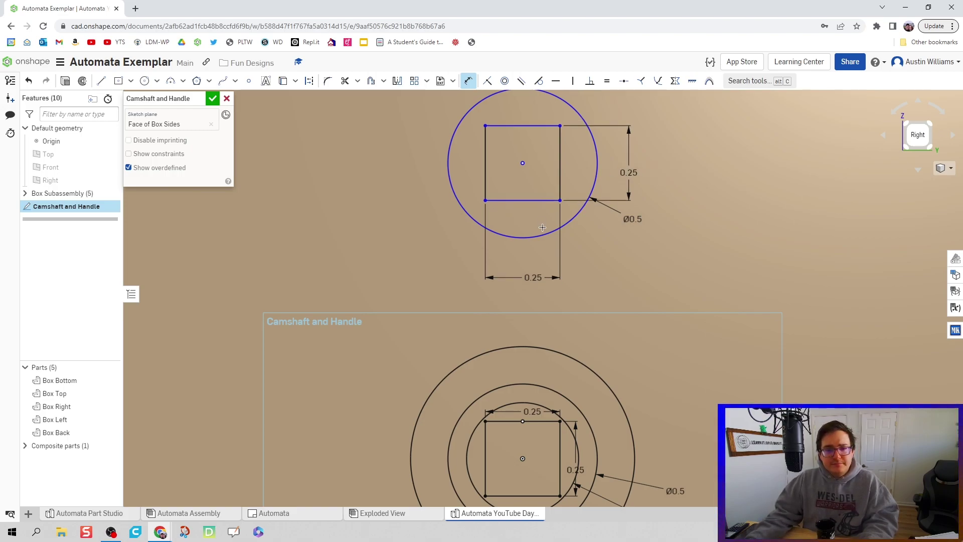
{"action": "scroll", "coordinate": [516, 213], "scroll_direction": "down", "scroll_amount": 3}
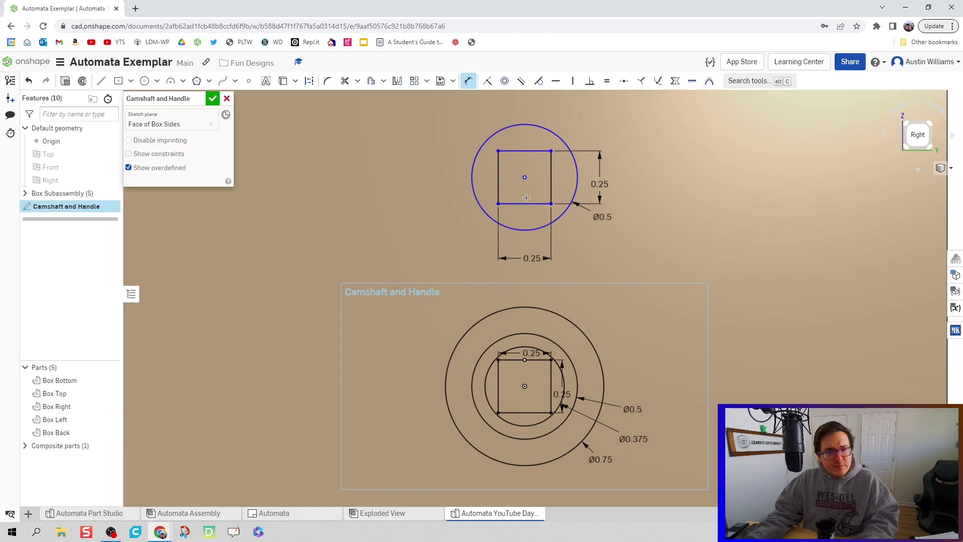
- Draw two lines from the upper circle's sides down to the outer circle's sides
{"action": "key", "text": "l"}
{"action": "left_click", "coordinate": [471, 179]}
{"action": "left_click", "coordinate": [448, 366]}
{"action": "key", "text": "Escape"}
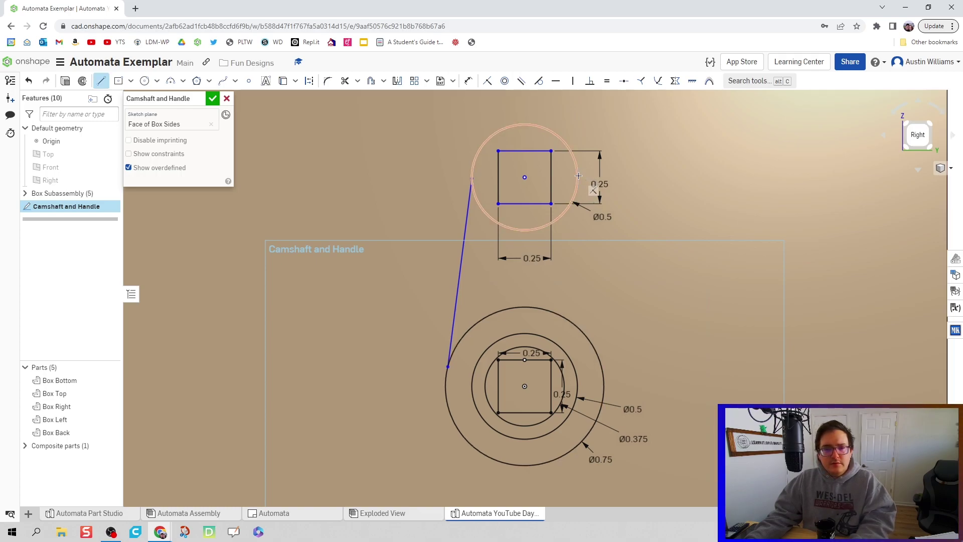
{"action": "left_click", "coordinate": [578, 175]}
{"action": "left_click", "coordinate": [605, 386]}
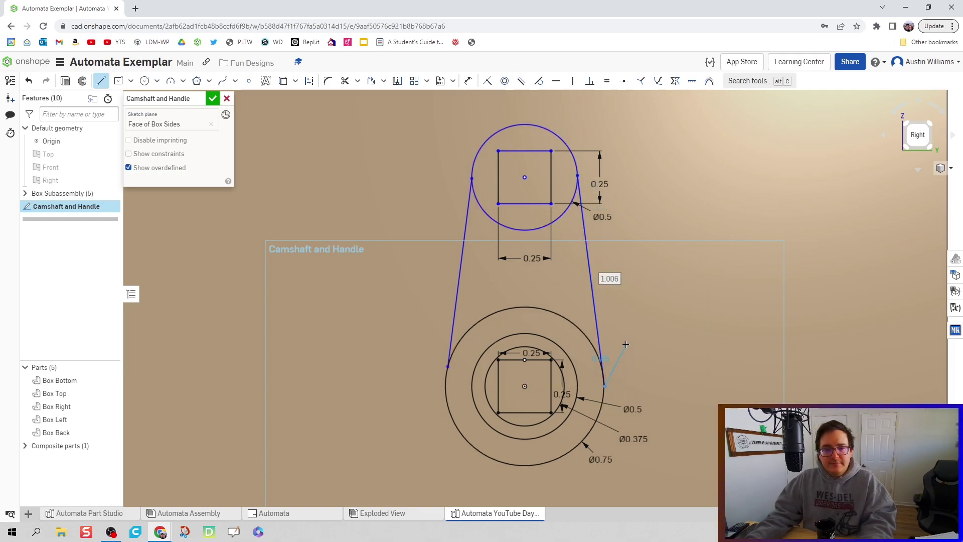
{"action": "key", "text": "Escape"}
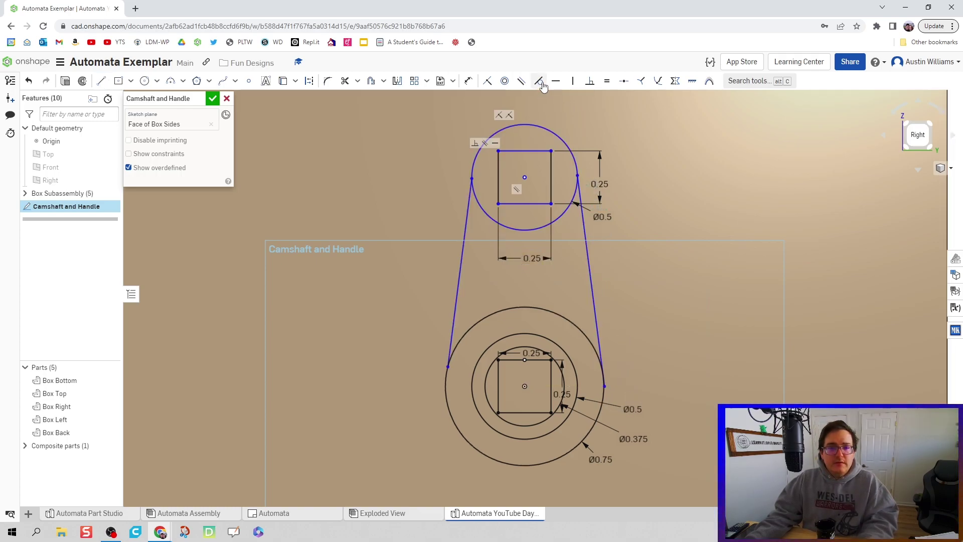
- Make both lines tangent to the upper circle and the outer Ø0.75 circle
{"action": "left_click", "coordinate": [542, 84]}
{"action": "left_click", "coordinate": [460, 270]}
{"action": "left_click", "coordinate": [477, 155]}
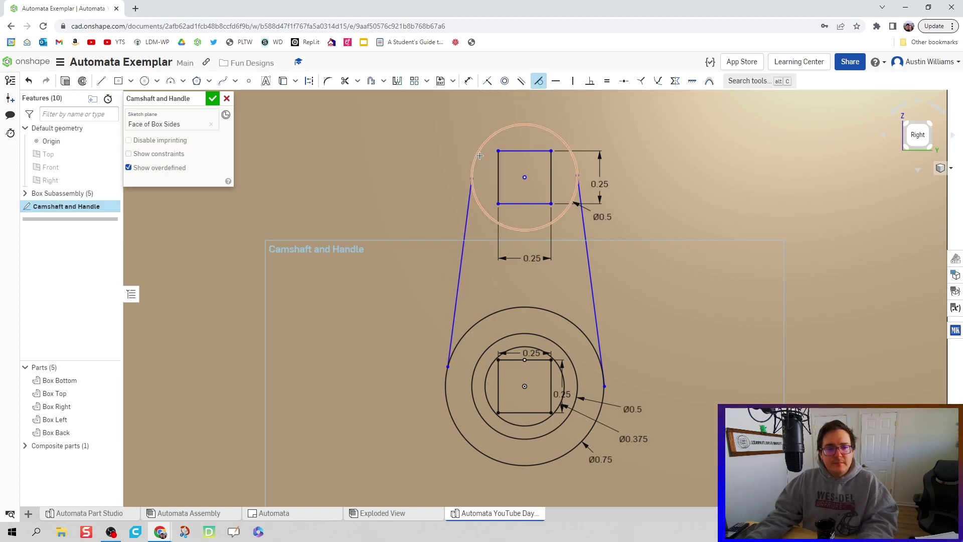
{"action": "left_click", "coordinate": [465, 237]}
{"action": "left_click", "coordinate": [455, 320]}
{"action": "left_click", "coordinate": [467, 334]}
{"action": "left_click", "coordinate": [569, 320]}
{"action": "left_click", "coordinate": [594, 301]}
{"action": "left_click", "coordinate": [587, 258]}
{"action": "left_click", "coordinate": [566, 217]}
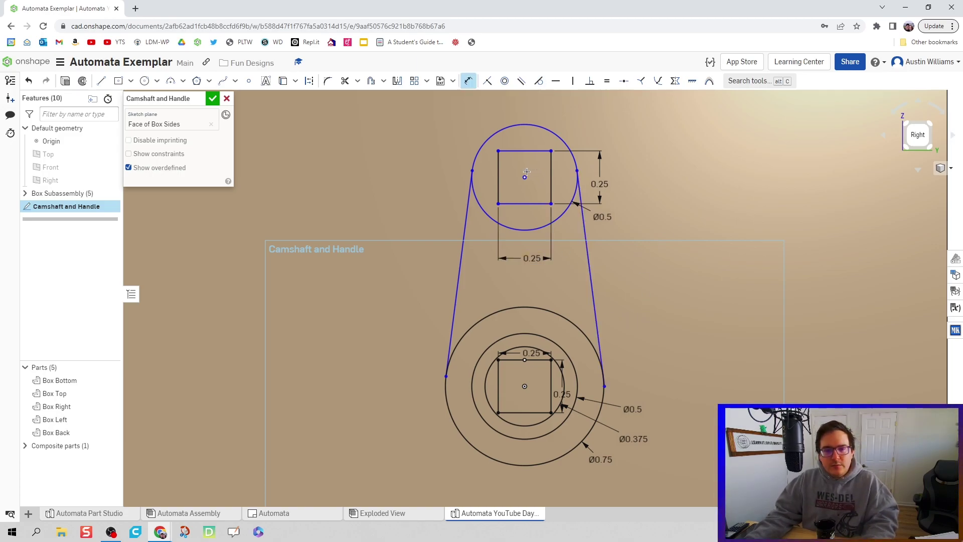
- Dimension the distance between the two circle centres to 1 and close the sketch
{"action": "left_click", "coordinate": [525, 385]}
{"action": "left_click", "coordinate": [701, 309]}
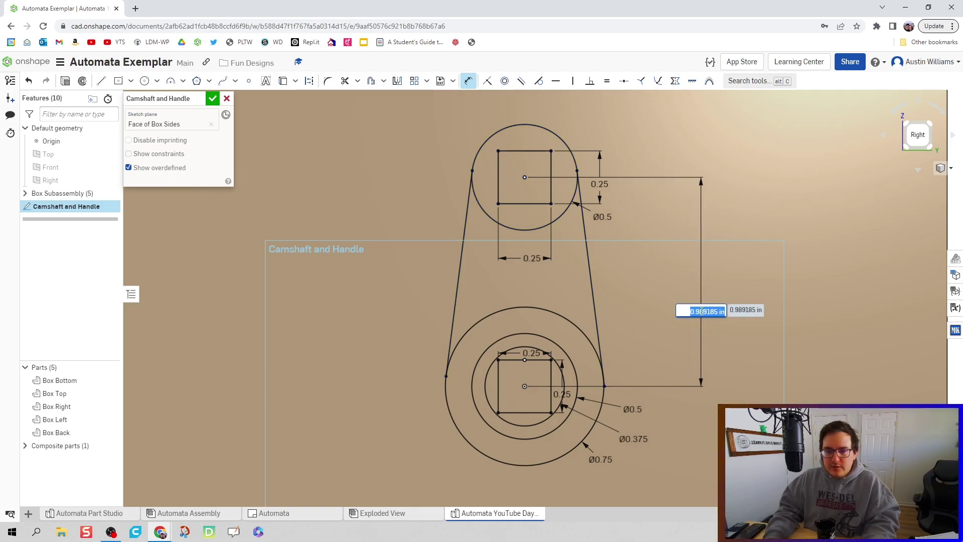
{"action": "type", "text": "1"}
{"action": "key", "text": "Return"}
{"action": "scroll", "coordinate": [656, 315], "scroll_direction": "down", "scroll_amount": 1}
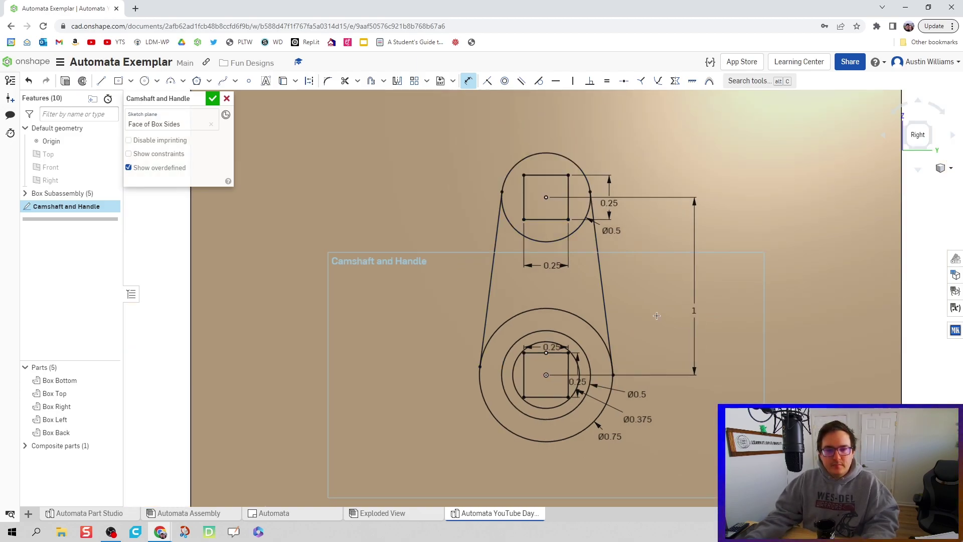
{"action": "middle_click_drag", "start_coordinate": [656, 315], "coordinate": [641, 303]}
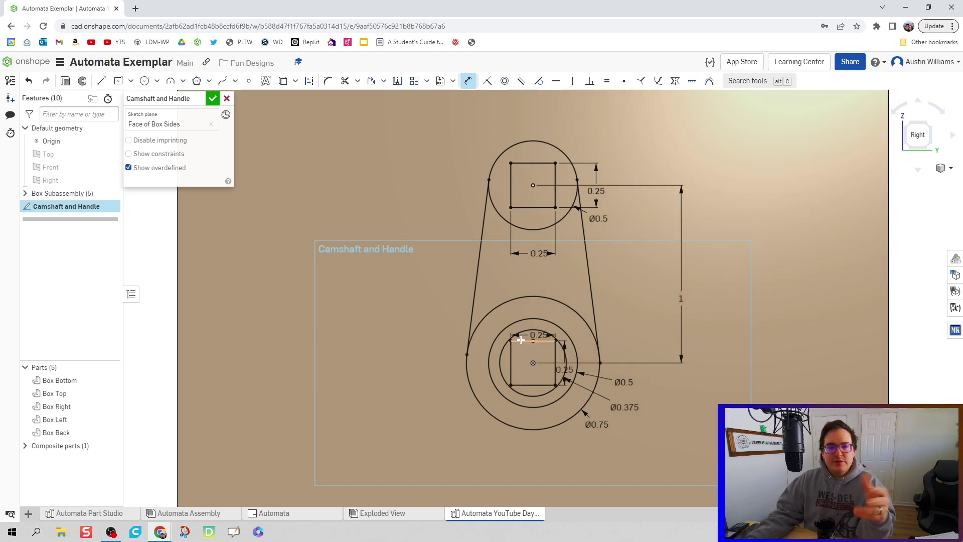
{"action": "left_click", "coordinate": [213, 100]}
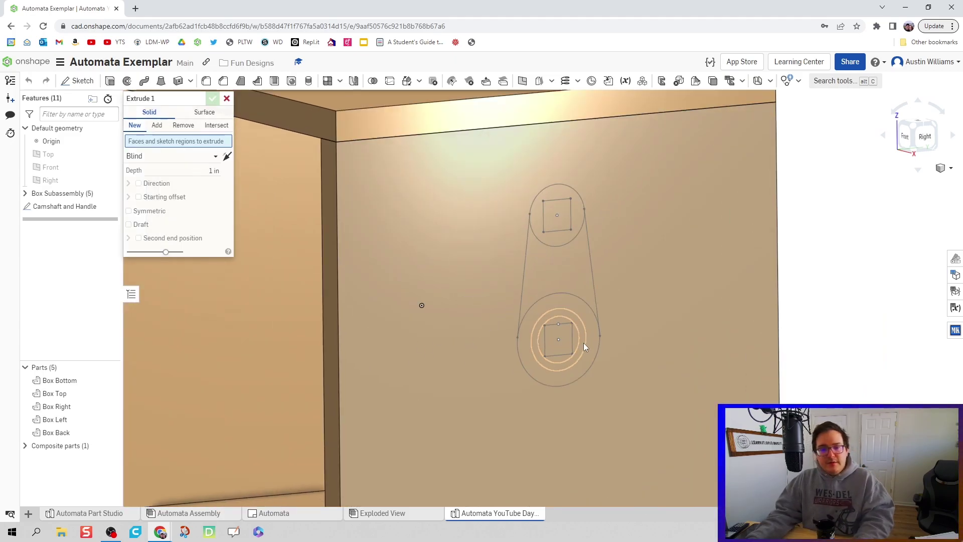
- Extrude-cut the ring and square regions of the sketch, naming the cut 'Clearance Holes'
{"action": "scroll", "coordinate": [585, 346], "scroll_direction": "up", "scroll_amount": 3}
{"action": "left_click", "coordinate": [644, 295]}
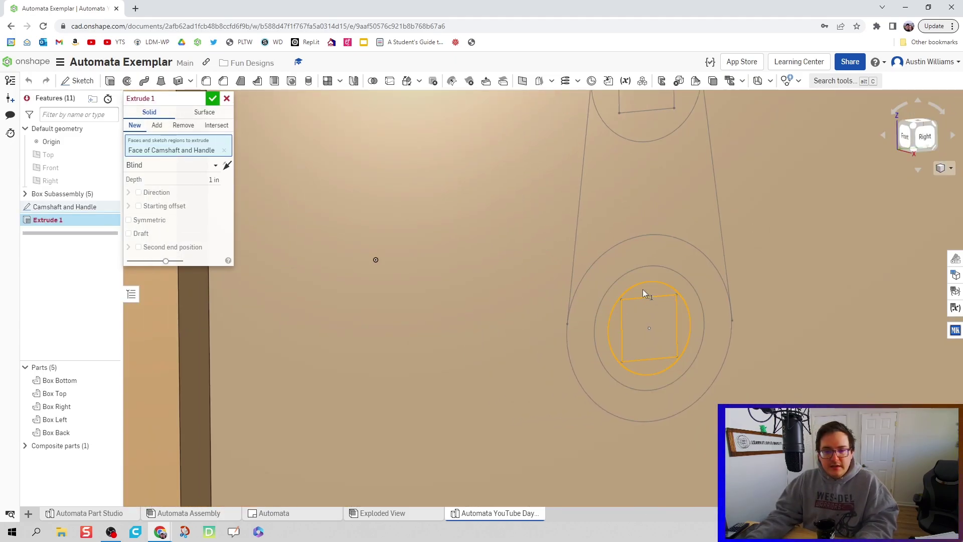
{"action": "left_click", "coordinate": [631, 327]}
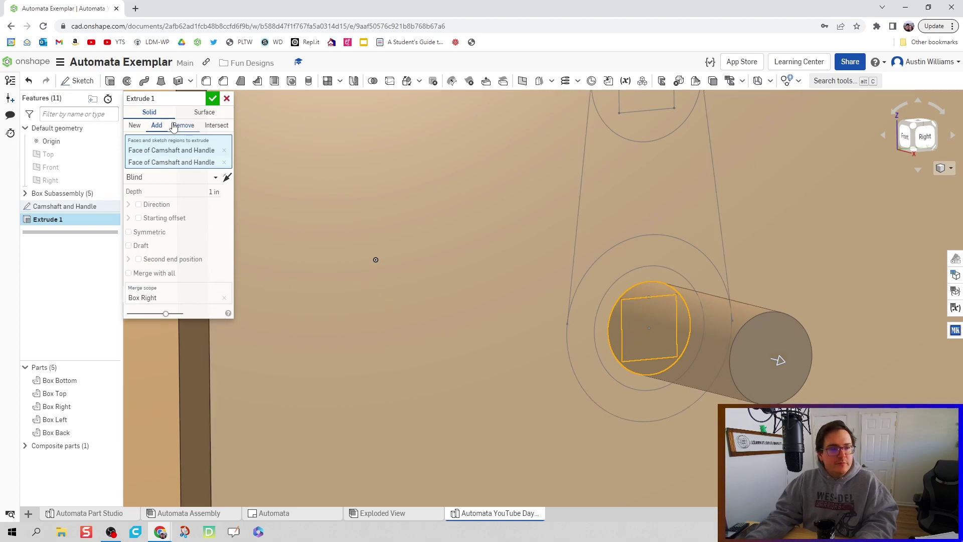
{"action": "left_click", "coordinate": [190, 97]}
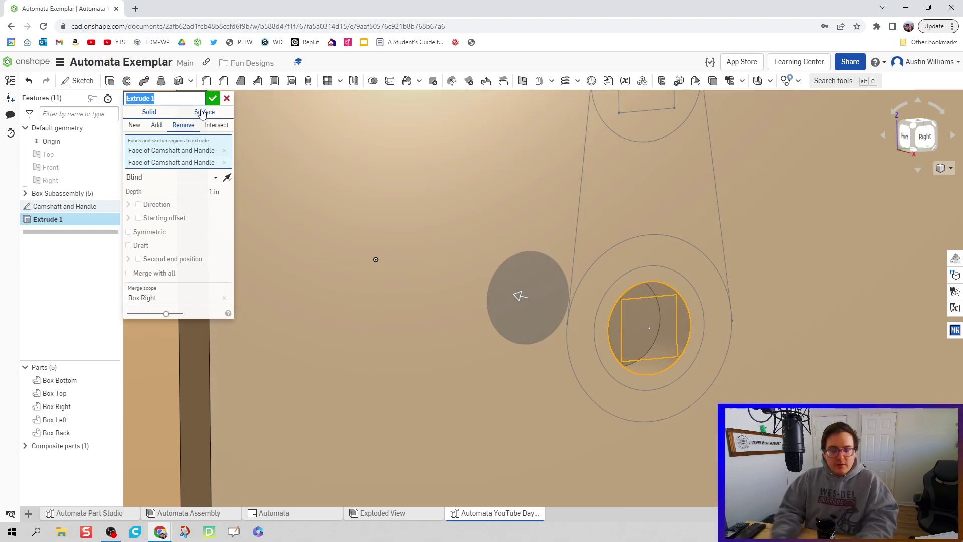
{"action": "type", "text": "Clearan"}
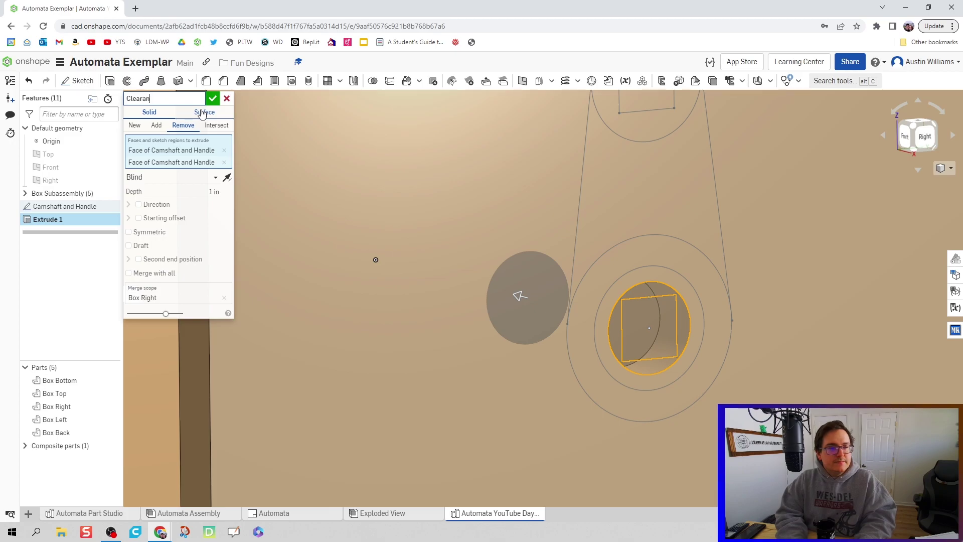
{"action": "type", "text": "ce Holes"}
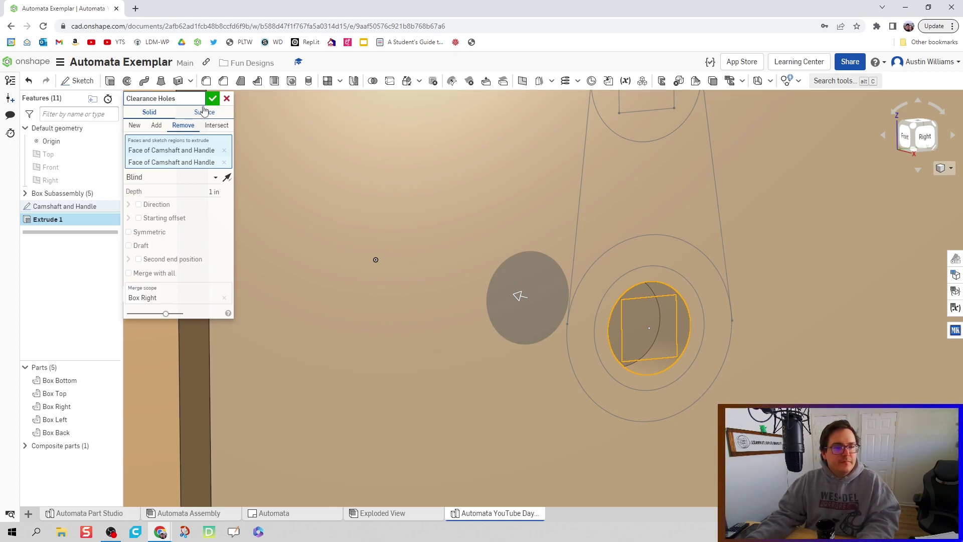
{"action": "left_click", "coordinate": [213, 98]}
- Extend the Clearance Holes cut 5.19 in through the box and apply it to all parts
{"action": "right_click_drag", "start_coordinate": [279, 264], "coordinate": [413, 284]}
{"action": "double_click", "coordinate": [79, 220]}
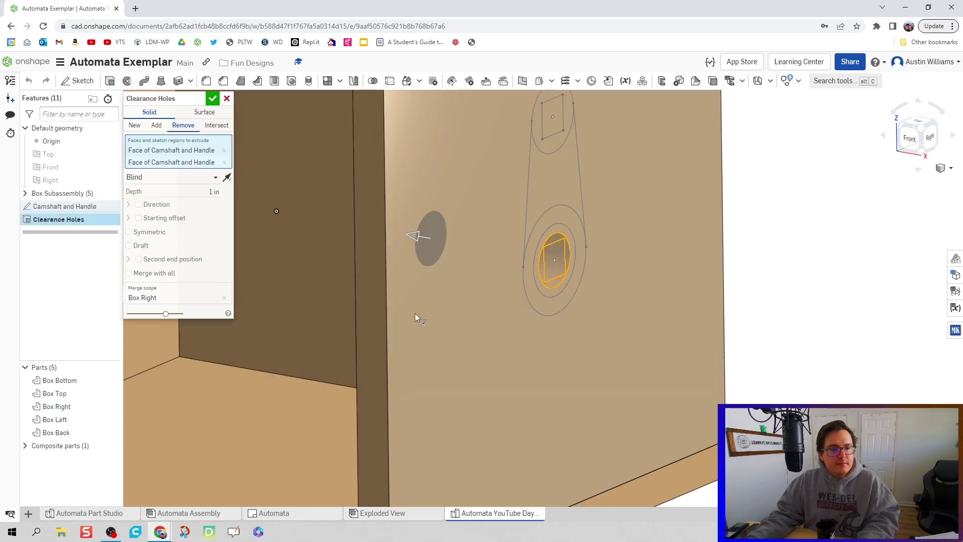
{"action": "right_click_drag", "start_coordinate": [436, 315], "coordinate": [618, 272]}
{"action": "left_click_drag", "start_coordinate": [655, 265], "coordinate": [316, 216]}
{"action": "scroll", "coordinate": [384, 293], "scroll_direction": "down", "scroll_amount": 5}
{"action": "right_click_drag", "start_coordinate": [411, 294], "coordinate": [396, 319]}
{"action": "left_click", "coordinate": [129, 273]}
{"action": "middle_click_drag", "start_coordinate": [256, 384], "coordinate": [281, 415]}
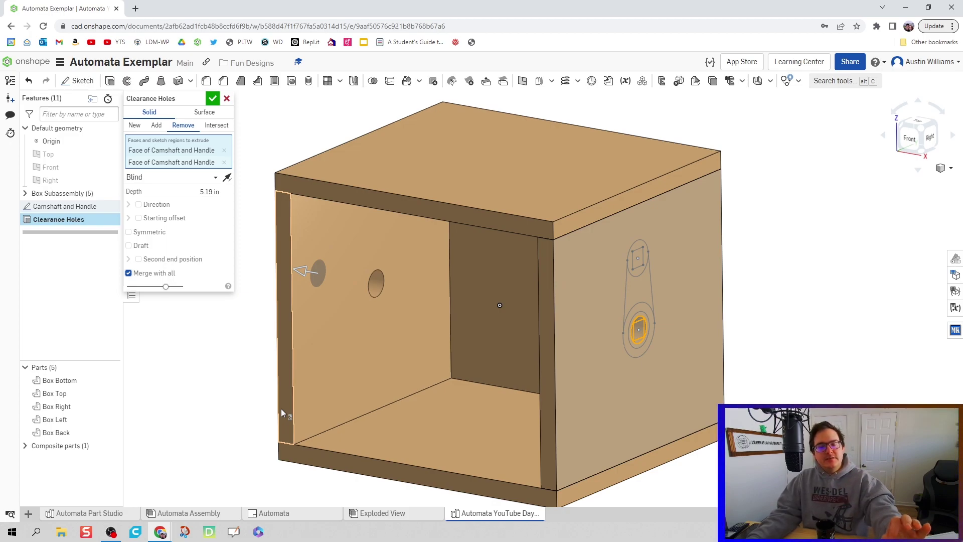
- Confirm the Clearance Holes cut and show the Camshaft and Handle sketch again
{"action": "left_click", "coordinate": [212, 99]}
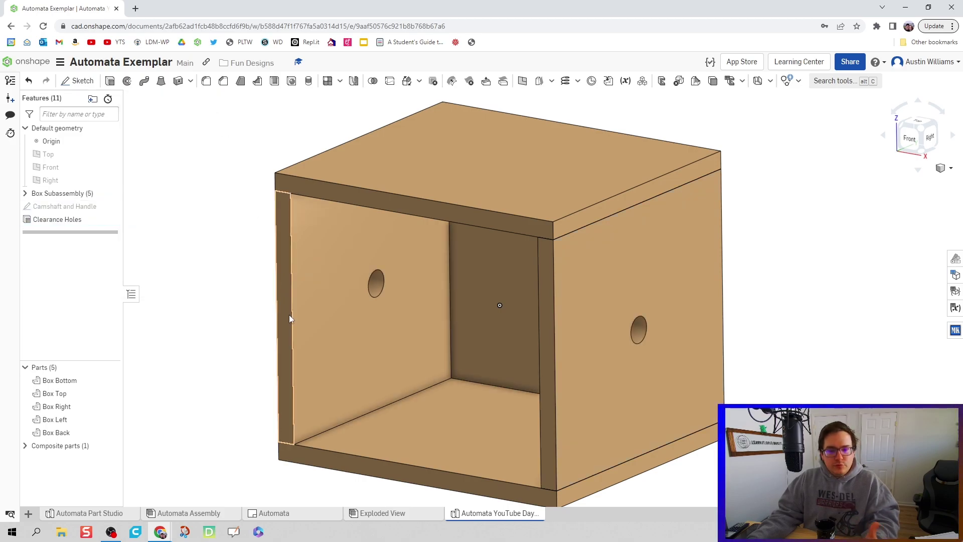
{"action": "middle_click_drag", "start_coordinate": [289, 314], "coordinate": [311, 309]}
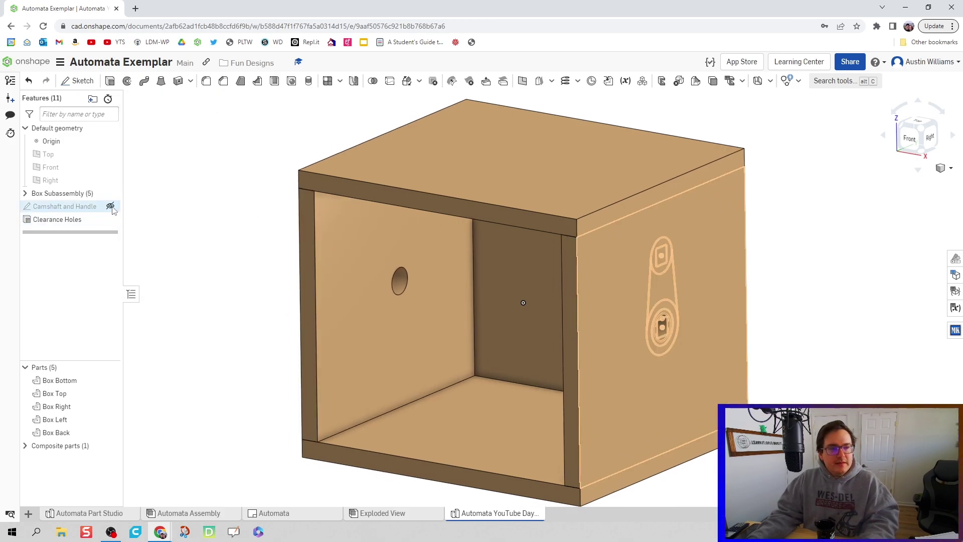
{"action": "left_click", "coordinate": [111, 206]}
{"action": "scroll", "coordinate": [597, 351], "scroll_direction": "up", "scroll_amount": 5}
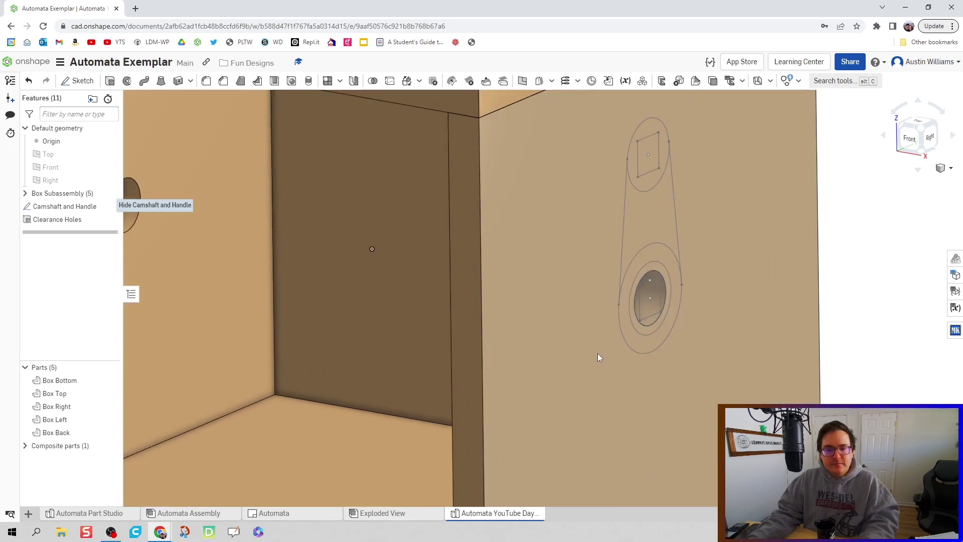
{"action": "middle_click_drag", "start_coordinate": [597, 358], "coordinate": [560, 366]}
{"action": "scroll", "coordinate": [592, 331], "scroll_direction": "up", "scroll_amount": 2}
- Extrude the two camshaft hole regions on the right panel 0.25 in
{"action": "key", "text": "shift+e"}
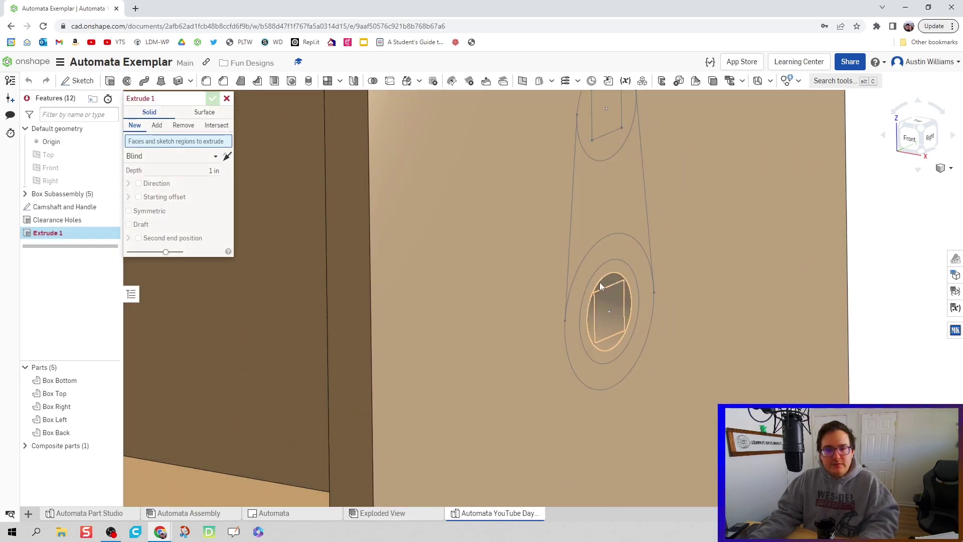
{"action": "left_click", "coordinate": [599, 279]}
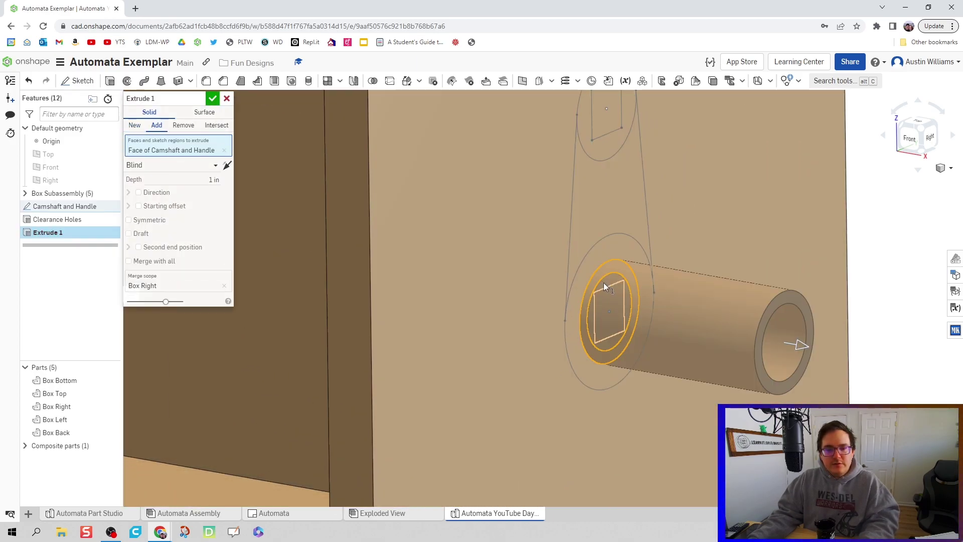
{"action": "left_click", "coordinate": [604, 282]}
{"action": "scroll", "coordinate": [627, 366], "scroll_direction": "up", "scroll_amount": 3}
{"action": "right_click_drag", "start_coordinate": [602, 356], "coordinate": [619, 330]}
{"action": "type", "text": "0.25"}
{"action": "key", "text": "Return"}
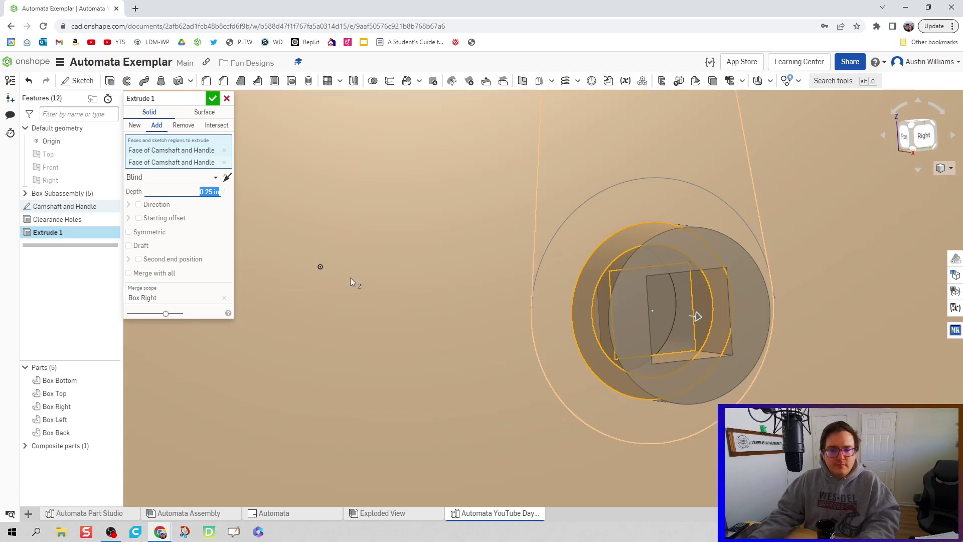
- Make the 0.25 in extrude a new part named 'Right Bushing' and confirm it
{"action": "right_click_drag", "start_coordinate": [351, 281], "coordinate": [492, 296]}
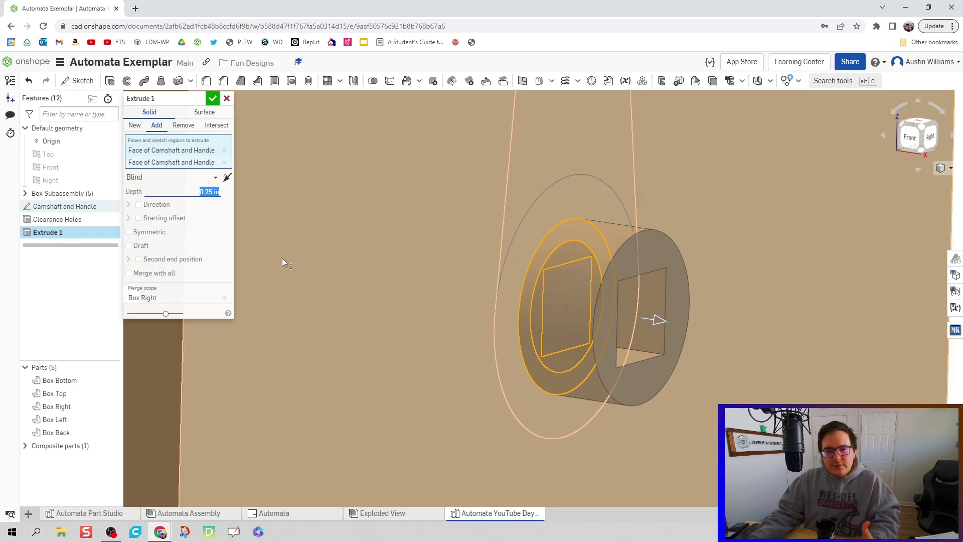
{"action": "scroll", "coordinate": [514, 273], "scroll_direction": "down", "scroll_amount": 3}
{"action": "middle_click_drag", "start_coordinate": [514, 273], "coordinate": [524, 292]}
{"action": "left_click", "coordinate": [139, 128]}
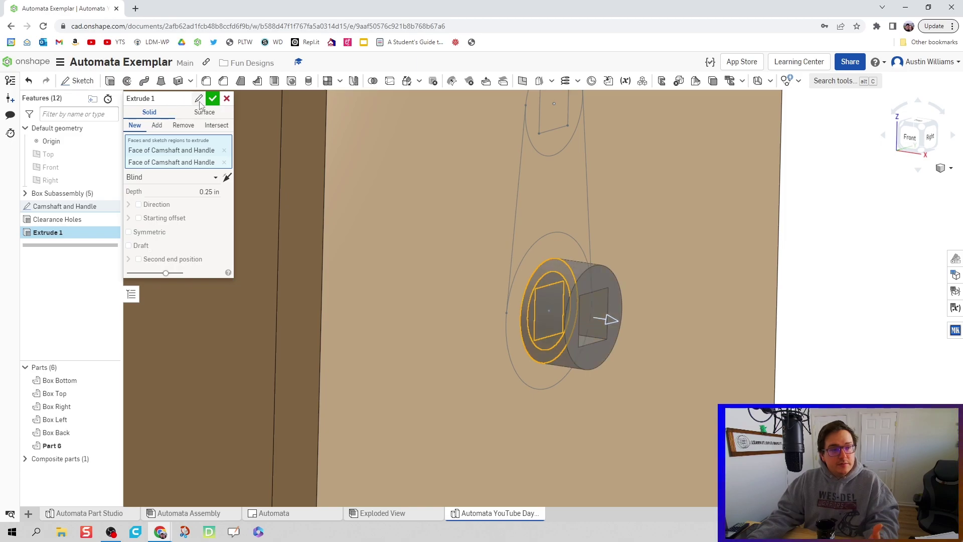
{"action": "type", "text": "Right Bushing"}
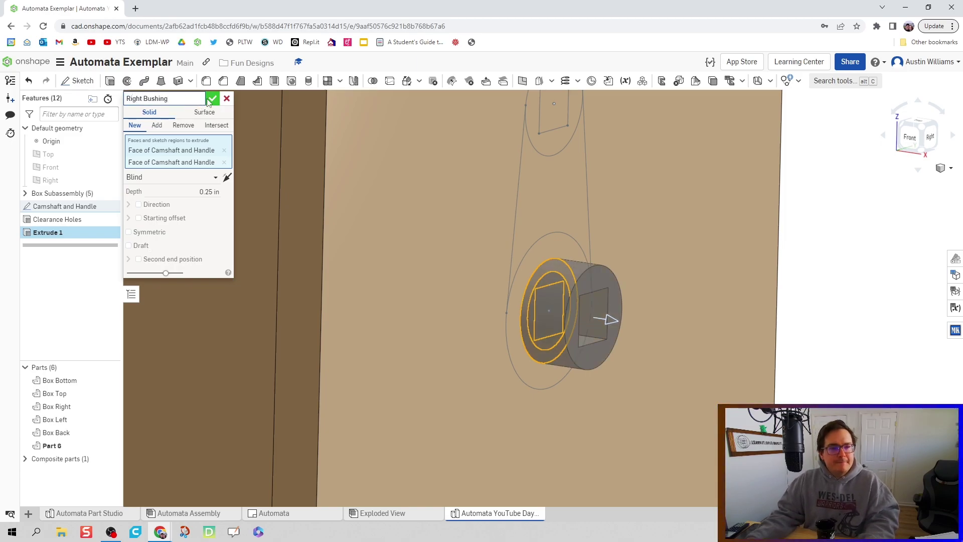
{"action": "left_click", "coordinate": [211, 99]}
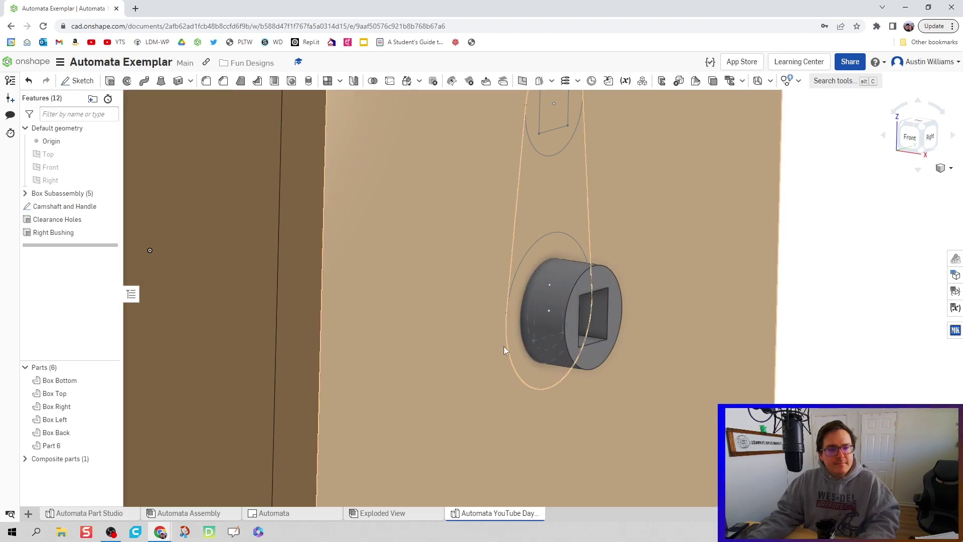
- Extrude the right bushing ring 0.25 in into the box, adding to Part 6, named Right Bushing Add
{"action": "key", "text": "shift+1"}
{"action": "right_click_drag", "start_coordinate": [537, 341], "coordinate": [567, 341]}
{"action": "scroll", "coordinate": [441, 363], "scroll_direction": "up", "scroll_amount": 6}
{"action": "mouse_move", "coordinate": [498, 332]}
{"action": "right_mouse_down"}
{"action": "mouse_move", "coordinate": [446, 341]}
{"action": "mouse_move", "coordinate": [496, 332]}
{"action": "mouse_move", "coordinate": [513, 325]}
{"action": "mouse_move", "coordinate": [497, 320]}
{"action": "mouse_move", "coordinate": [546, 306]}
{"action": "mouse_move", "coordinate": [490, 269]}
{"action": "right_mouse_up"}
{"action": "key", "text": "shift+e"}
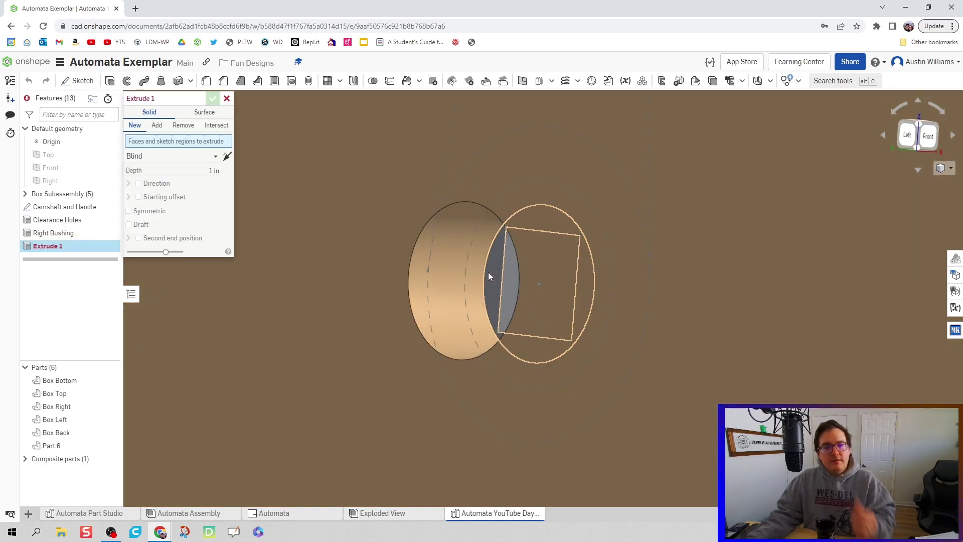
{"action": "left_click", "coordinate": [488, 272]}
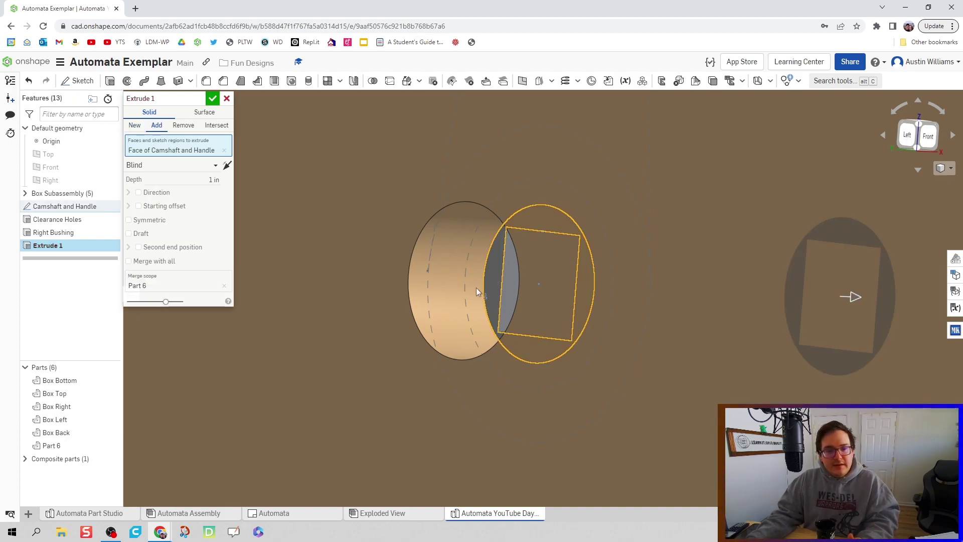
{"action": "left_click", "coordinate": [221, 167]}
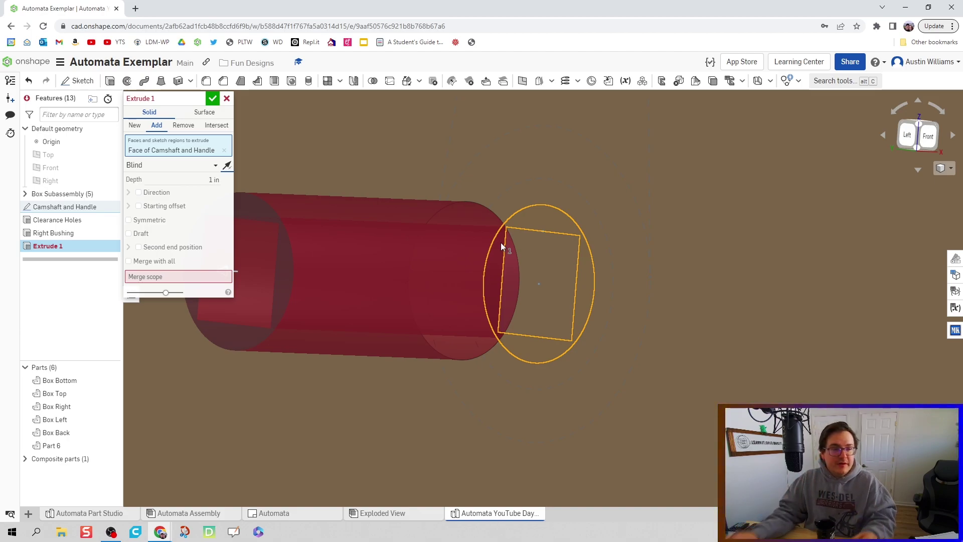
{"action": "left_click", "coordinate": [184, 278]}
{"action": "left_click", "coordinate": [498, 266]}
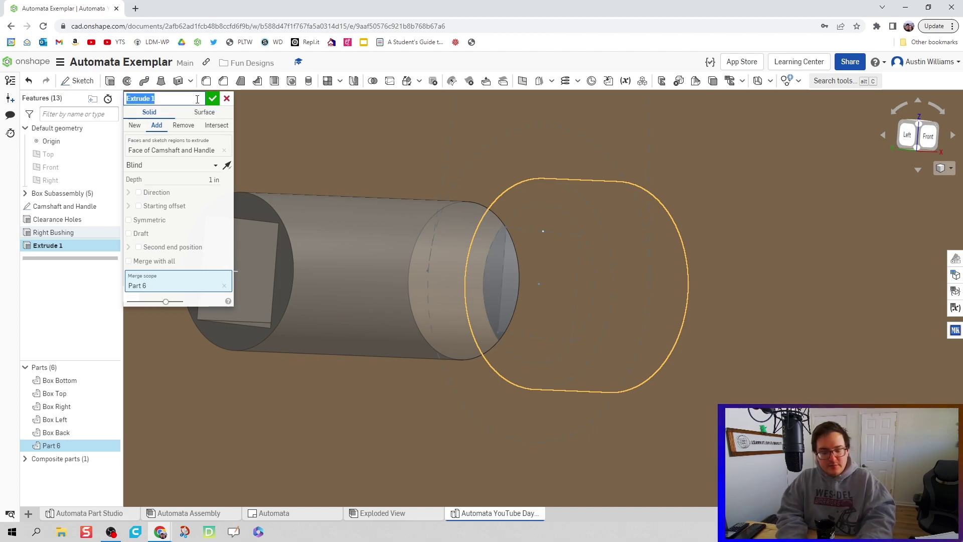
{"action": "type", "text": "Right Bushing Add"}
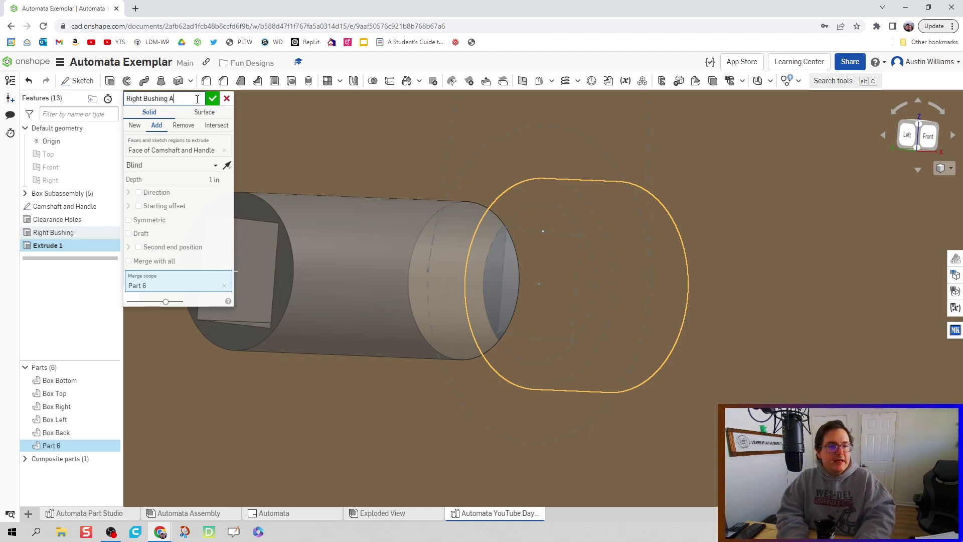
{"action": "left_click", "coordinate": [205, 181]}
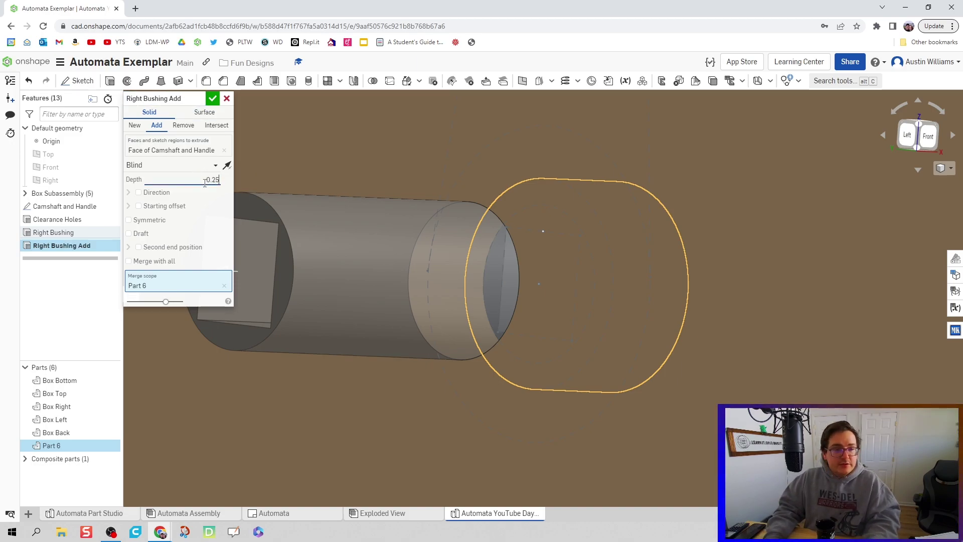
{"action": "key", "text": "Return"}
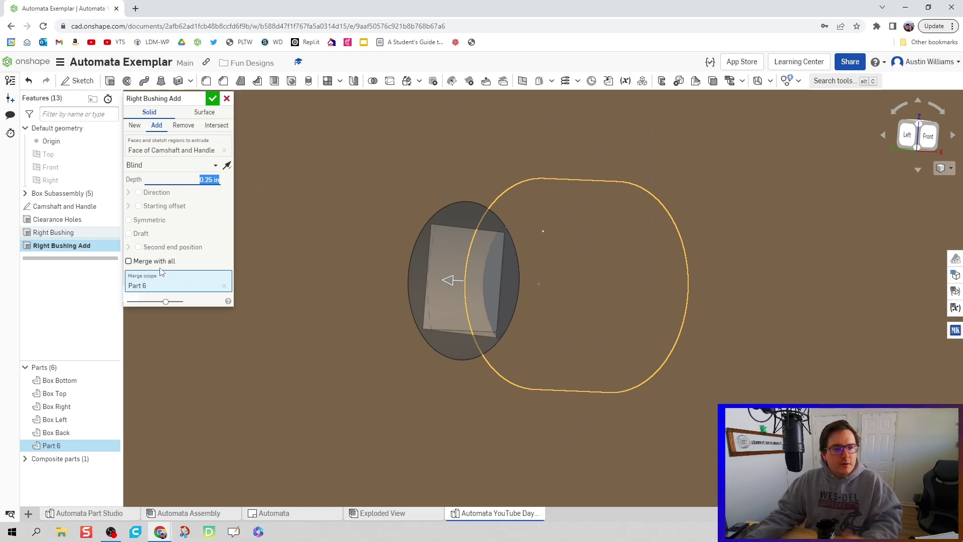
- Confirm the Right Bushing Add extrusion and view the bushing on the box
{"action": "left_click", "coordinate": [212, 99]}
{"action": "key", "text": "shift+1"}
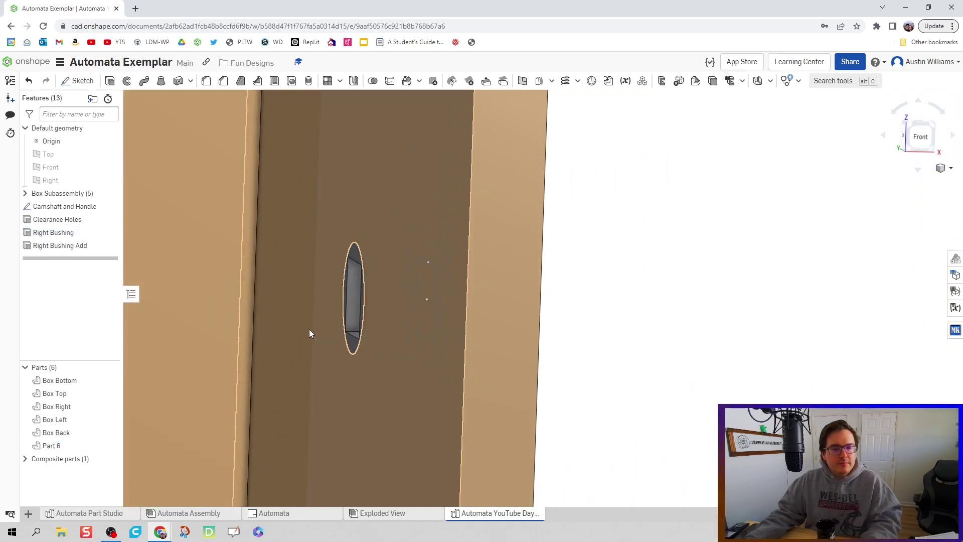
{"action": "right_click_drag", "start_coordinate": [475, 291], "coordinate": [413, 317]}
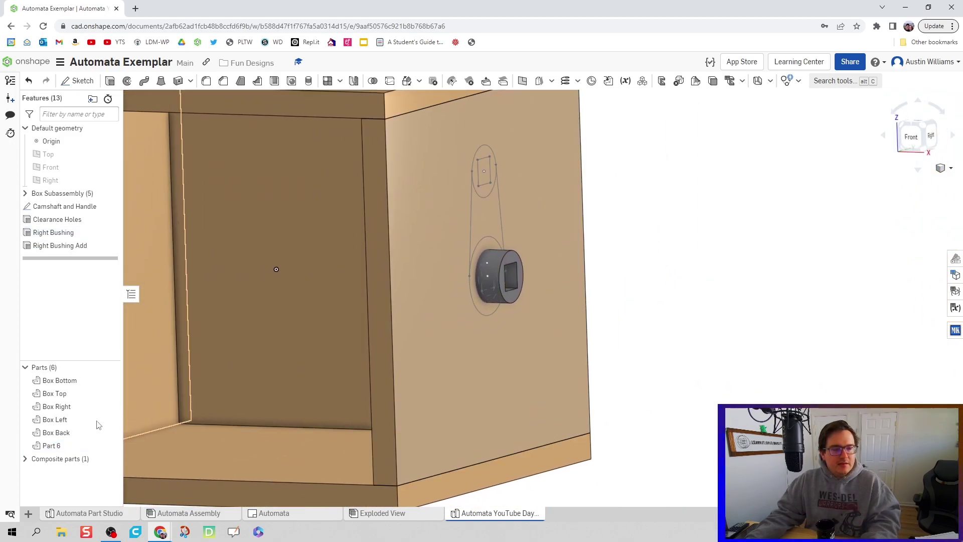
- Rename Part 6 to Right Bushing and pan to show the left panel's hole
{"action": "right_click", "coordinate": [70, 446]}
{"action": "left_click", "coordinate": [120, 279]}
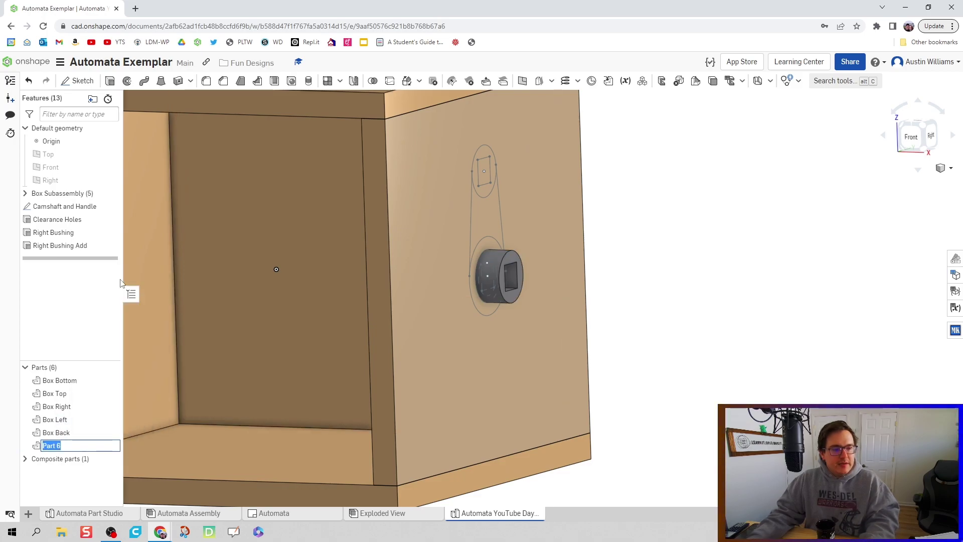
{"action": "type", "text": "Right Bushing"}
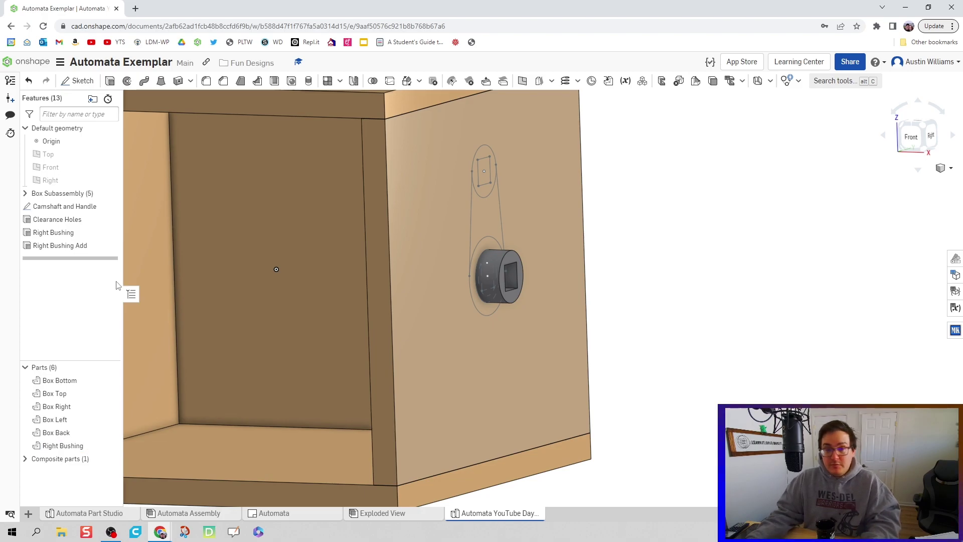
{"action": "middle_click_drag", "start_coordinate": [262, 294], "coordinate": [384, 294]}
{"action": "scroll", "coordinate": [385, 294], "scroll_direction": "down", "scroll_amount": 1}
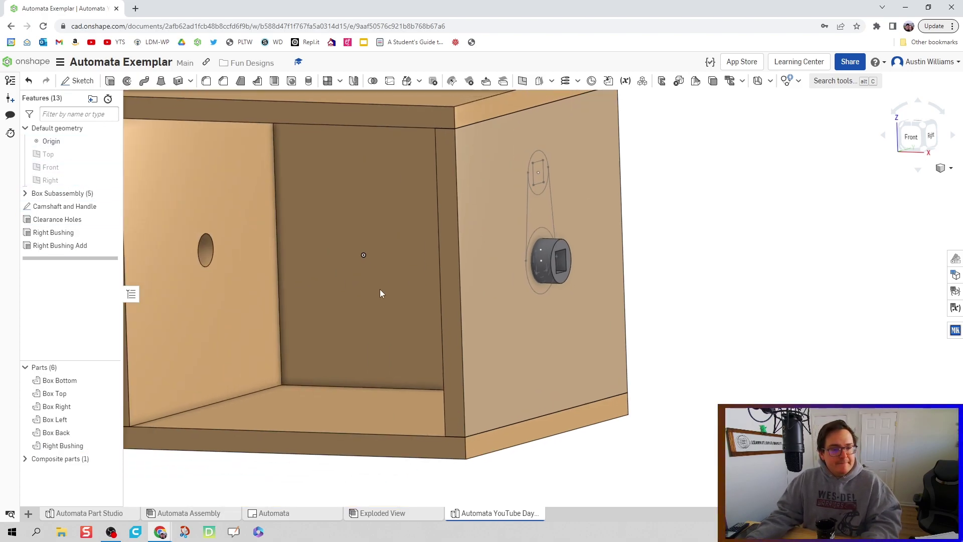
{"action": "scroll", "coordinate": [392, 300], "scroll_direction": "down", "scroll_amount": 3}
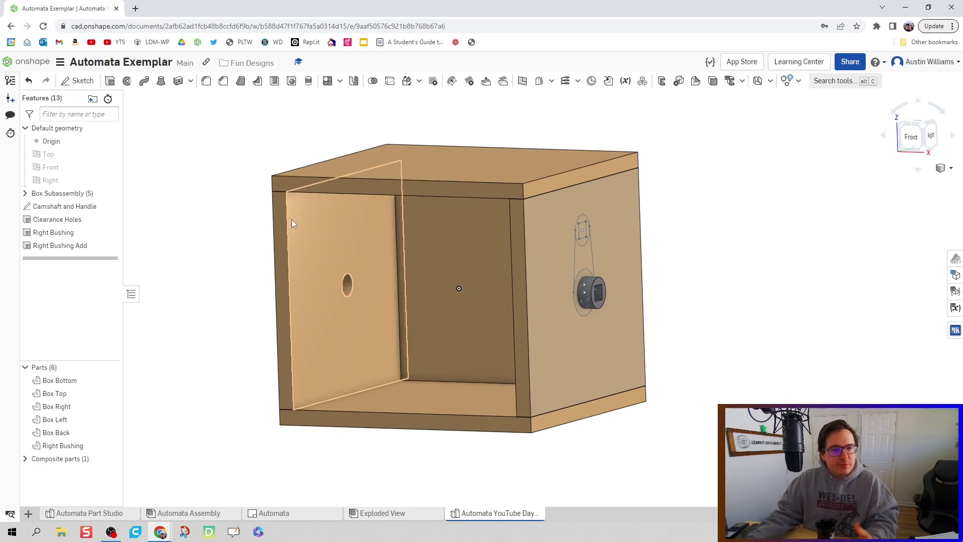
{"action": "middle_click_drag", "start_coordinate": [254, 236], "coordinate": [278, 256]}
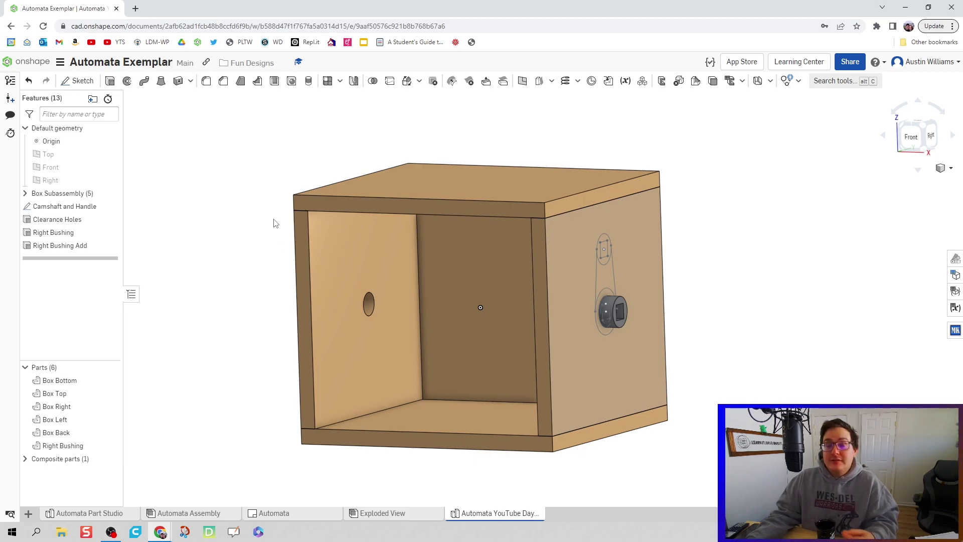
- Show the Top, Front and Right planes, then hide Top and Front again
{"action": "left_click", "coordinate": [112, 154]}
{"action": "left_click", "coordinate": [112, 167]}
{"action": "left_click", "coordinate": [112, 180]}
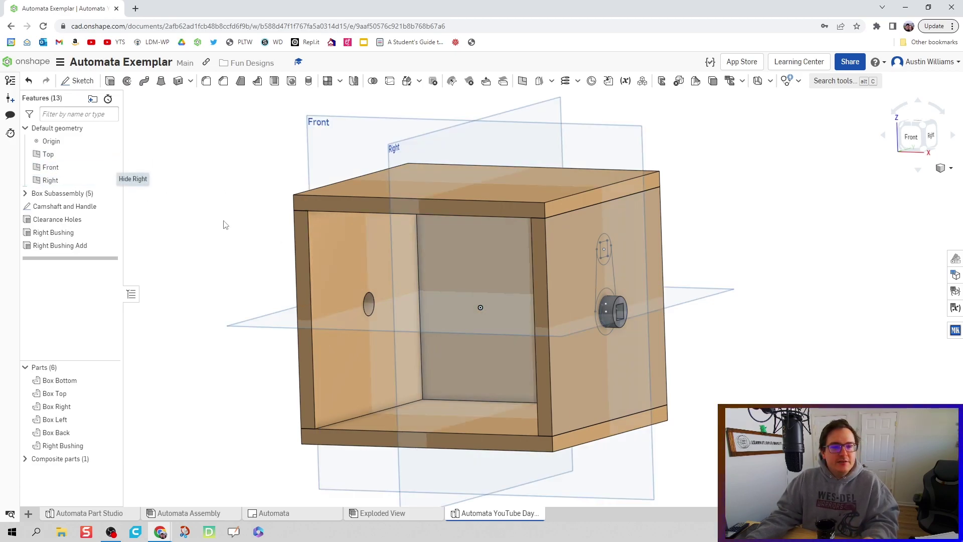
{"action": "left_click", "coordinate": [111, 154]}
{"action": "left_click", "coordinate": [110, 167]}
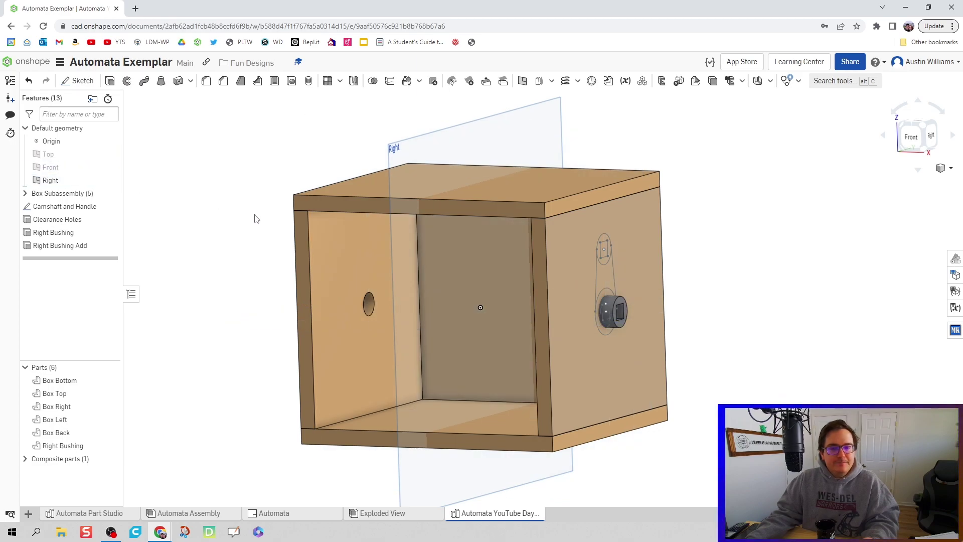
{"action": "right_click_drag", "start_coordinate": [256, 217], "coordinate": [288, 227]}
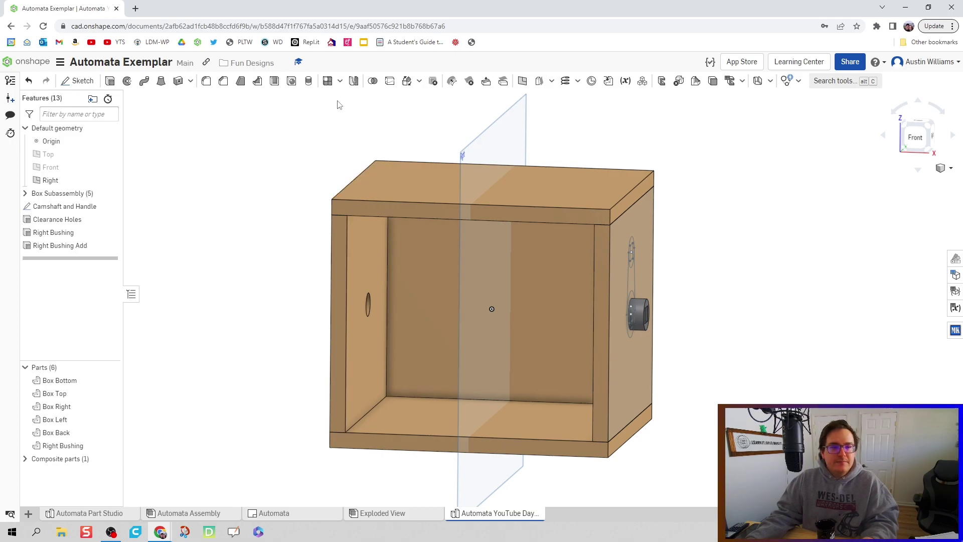
- Mirror Right Bushing across the Right plane as a new part, then hide the Right plane
{"action": "left_click", "coordinate": [353, 82]}
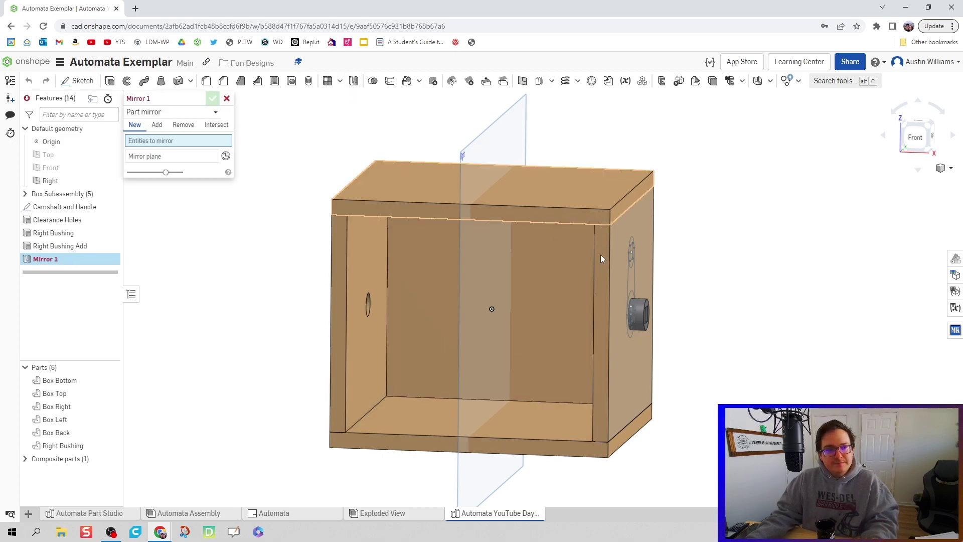
{"action": "left_click", "coordinate": [638, 316]}
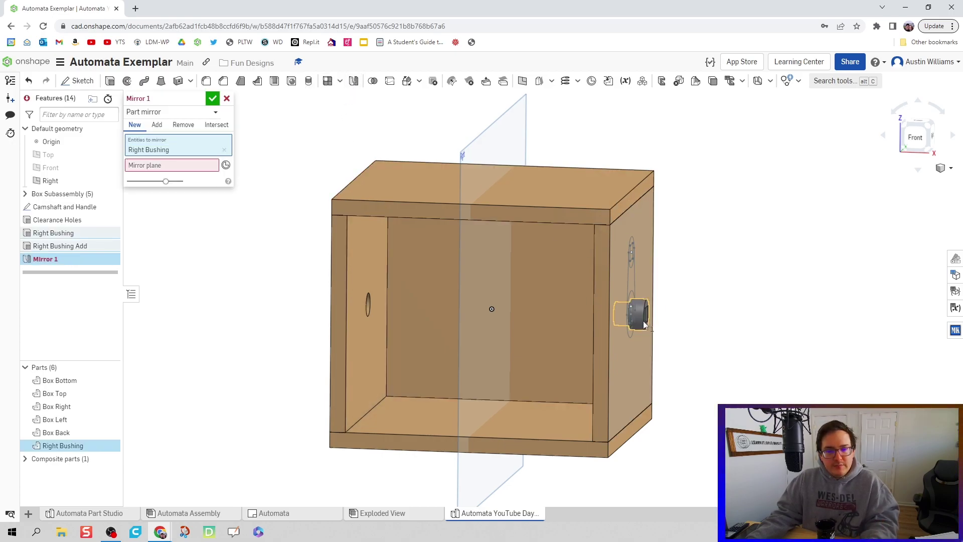
{"action": "left_click", "coordinate": [201, 168]}
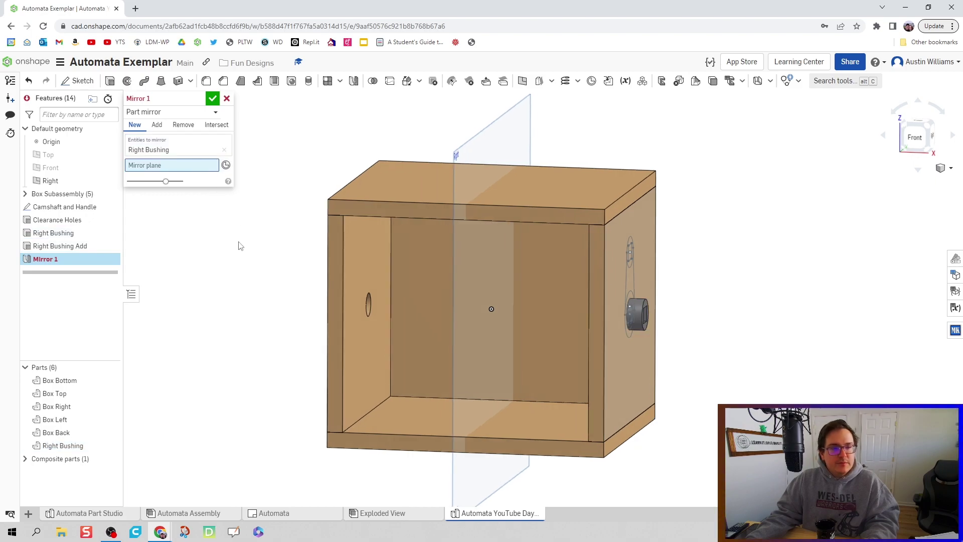
{"action": "key", "text": "shift+7"}
{"action": "left_click", "coordinate": [390, 164]}
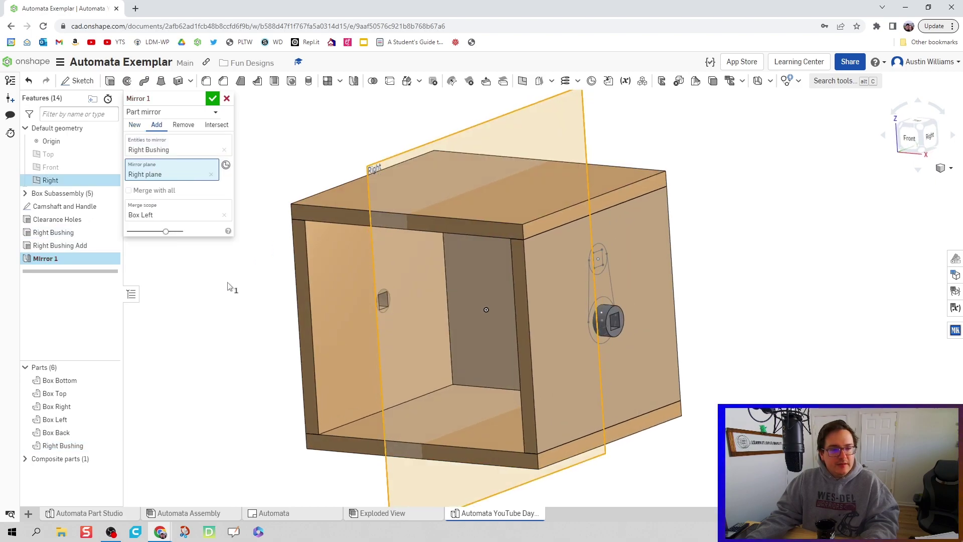
{"action": "right_click_drag", "start_coordinate": [230, 284], "coordinate": [309, 276]}
{"action": "key", "text": "Right"}
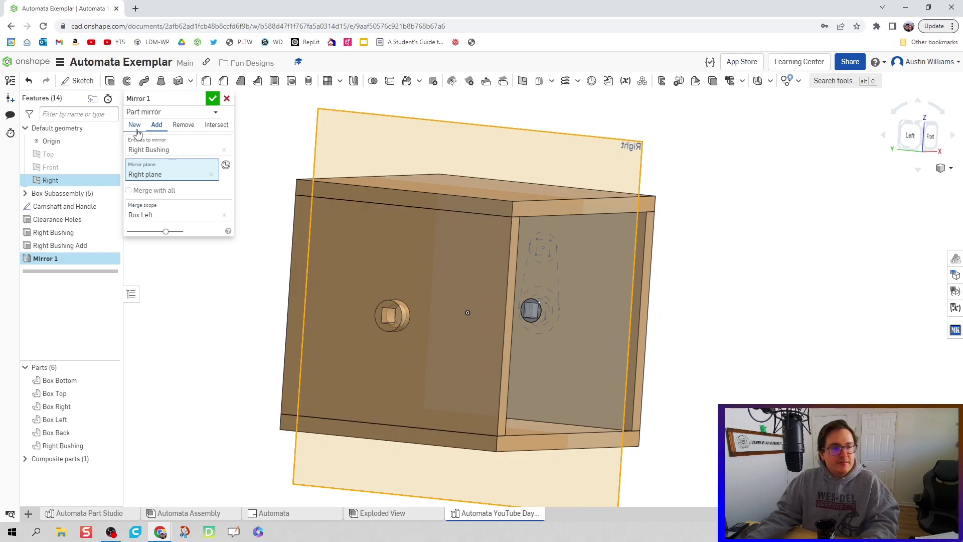
{"action": "left_click", "coordinate": [137, 127]}
{"action": "left_click", "coordinate": [212, 99]}
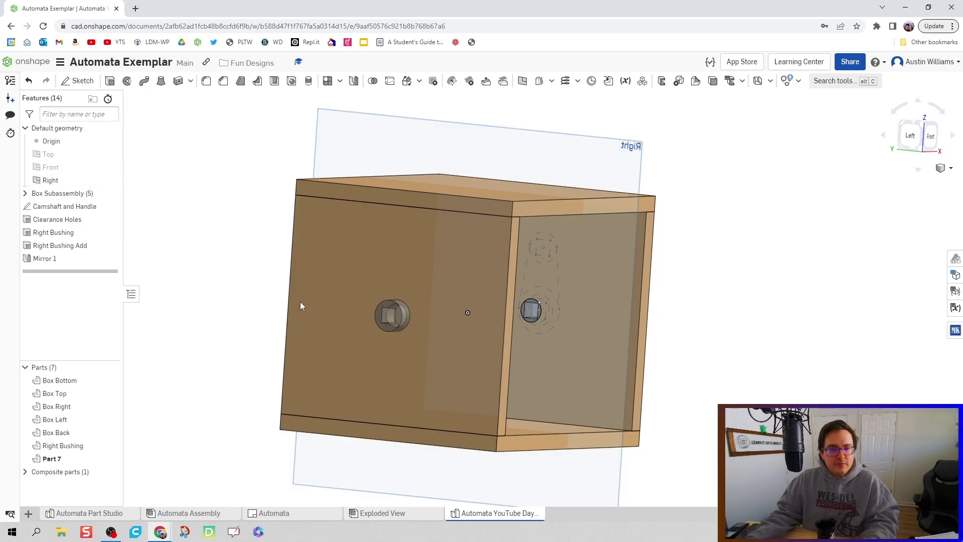
{"action": "right_click_drag", "start_coordinate": [301, 305], "coordinate": [205, 288]}
{"action": "left_click", "coordinate": [110, 180]}
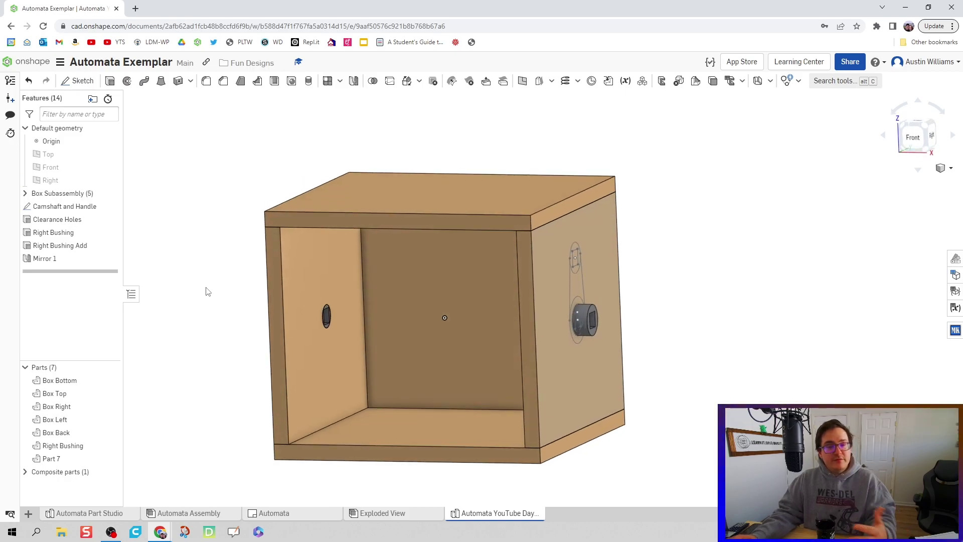
- Rename Part 7 to 'Left Bushing'
{"action": "right_click", "coordinate": [106, 459]}
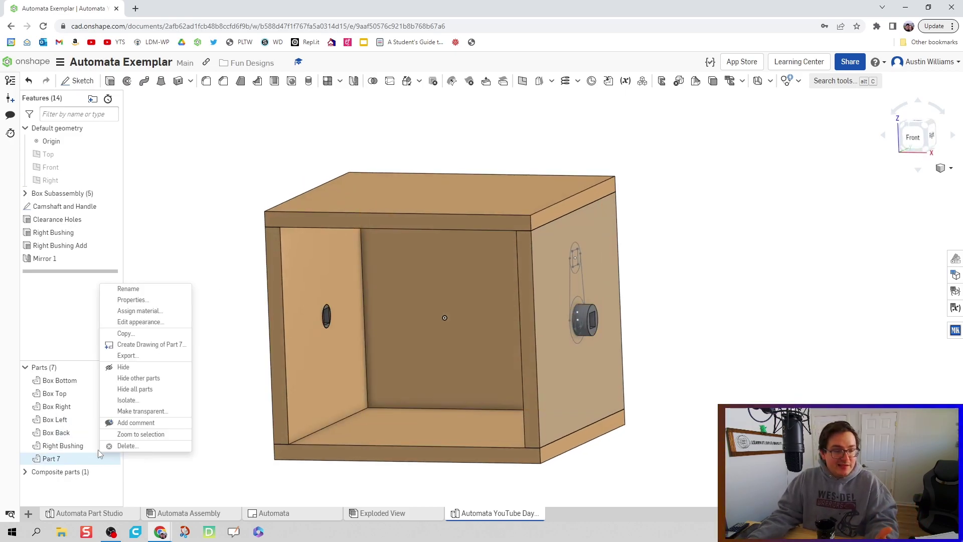
{"action": "left_click", "coordinate": [129, 289]}
{"action": "type", "text": "Left Bushing"}
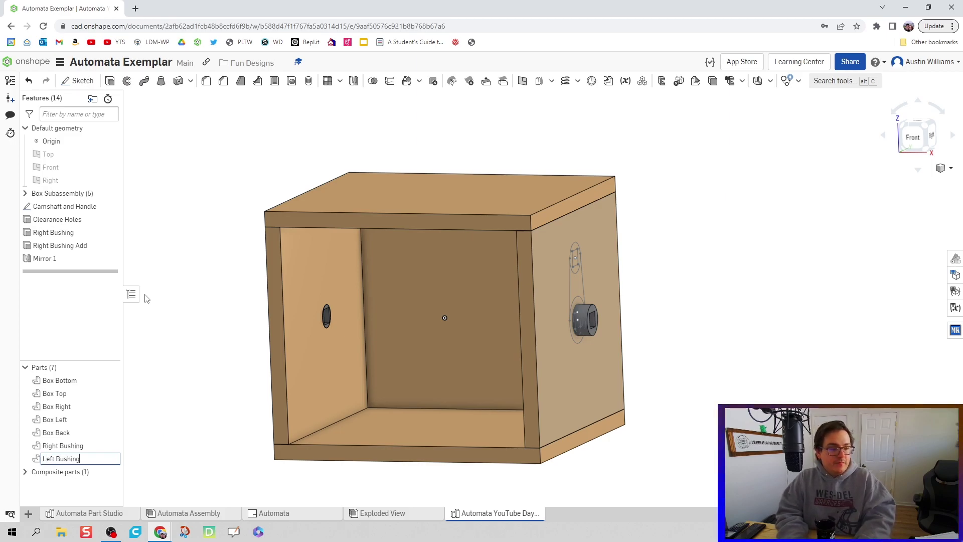
{"action": "key", "text": "Return"}
- Rename the Mirror 1 feature to 'Left Bushing Mirror'
{"action": "right_click", "coordinate": [79, 260]}
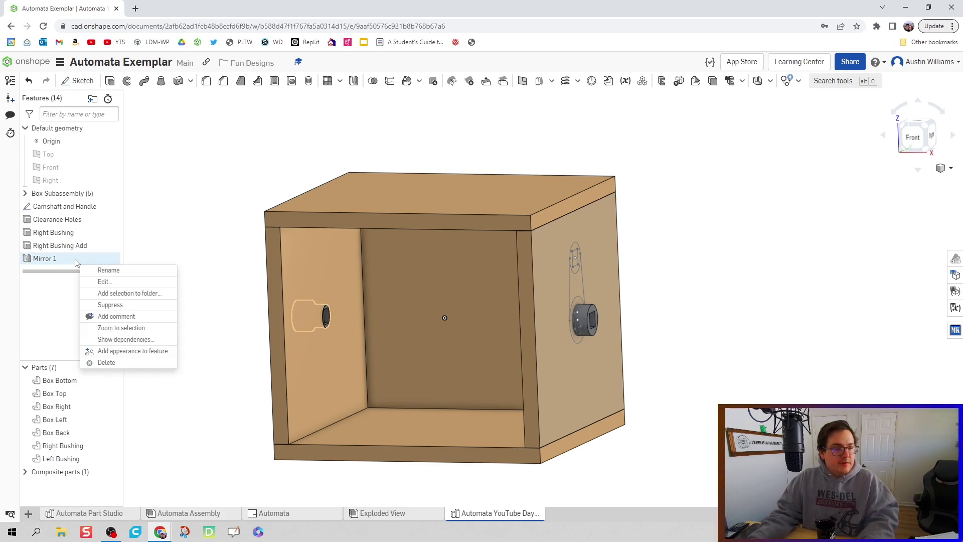
{"action": "left_click", "coordinate": [111, 271]}
{"action": "type", "text": "Left Bushing Mirror"}
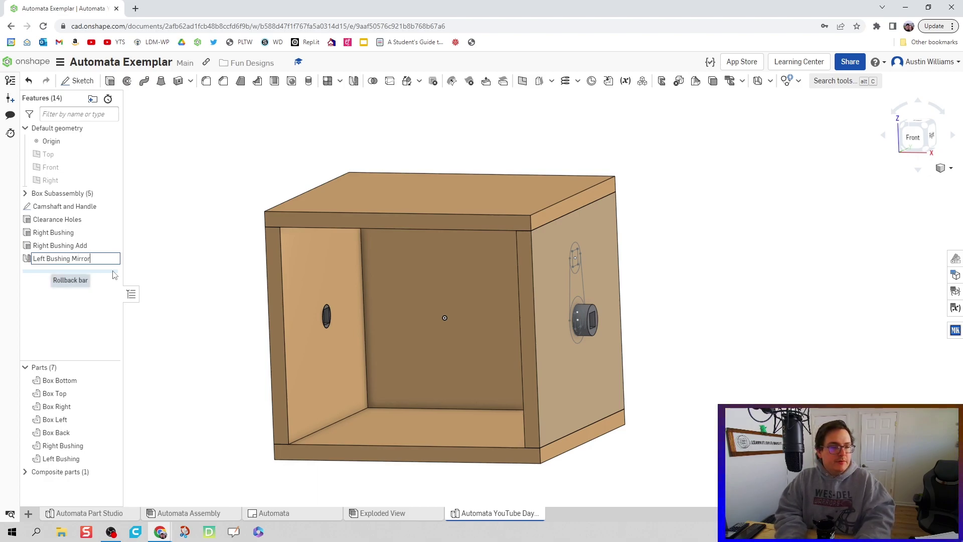
{"action": "key", "text": "Return"}
{"action": "right_click_drag", "start_coordinate": [195, 326], "coordinate": [161, 327]}
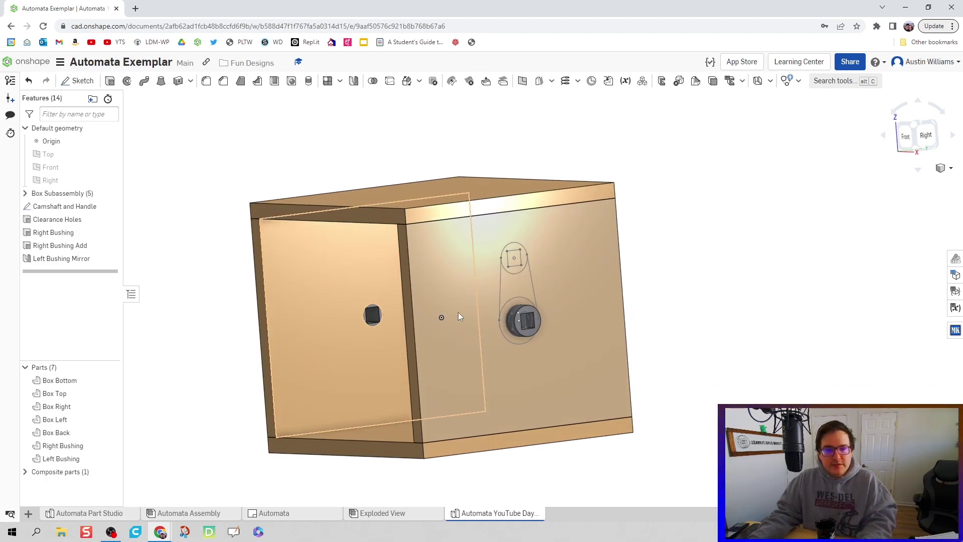
- Extrude the three Camshaft and Handle sketch regions to a 0.25 in depth
{"action": "scroll", "coordinate": [465, 311], "scroll_direction": "up", "scroll_amount": 5}
{"action": "key", "text": "shift+e"}
{"action": "left_click", "coordinate": [546, 275]}
{"action": "left_click", "coordinate": [545, 275]}
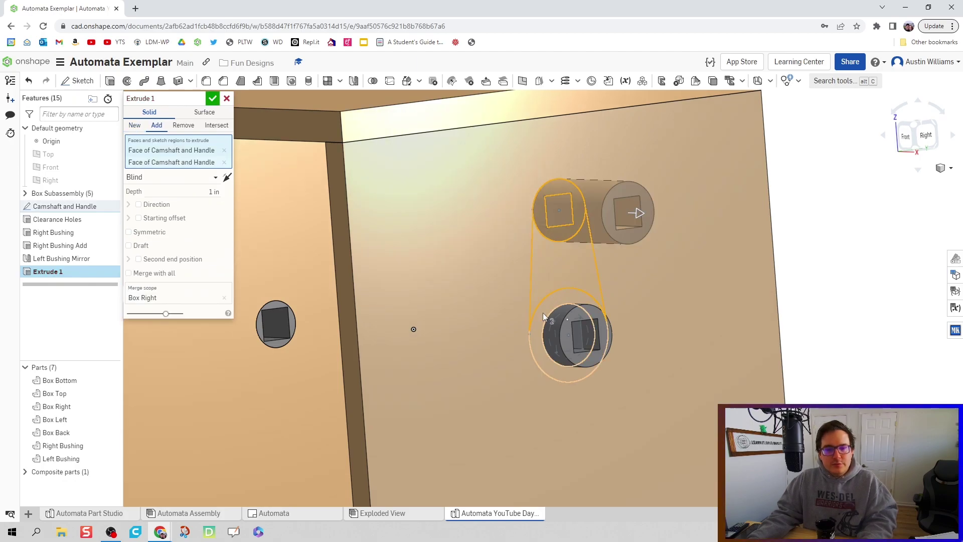
{"action": "left_click", "coordinate": [541, 320]}
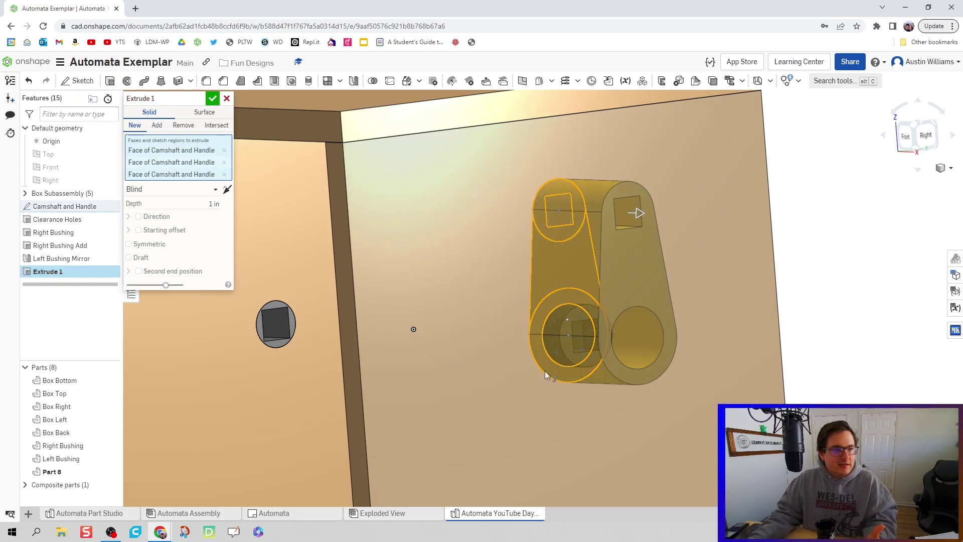
{"action": "left_click", "coordinate": [207, 204]}
{"action": "type", "text": "0.25"}
{"action": "key", "text": "Return"}
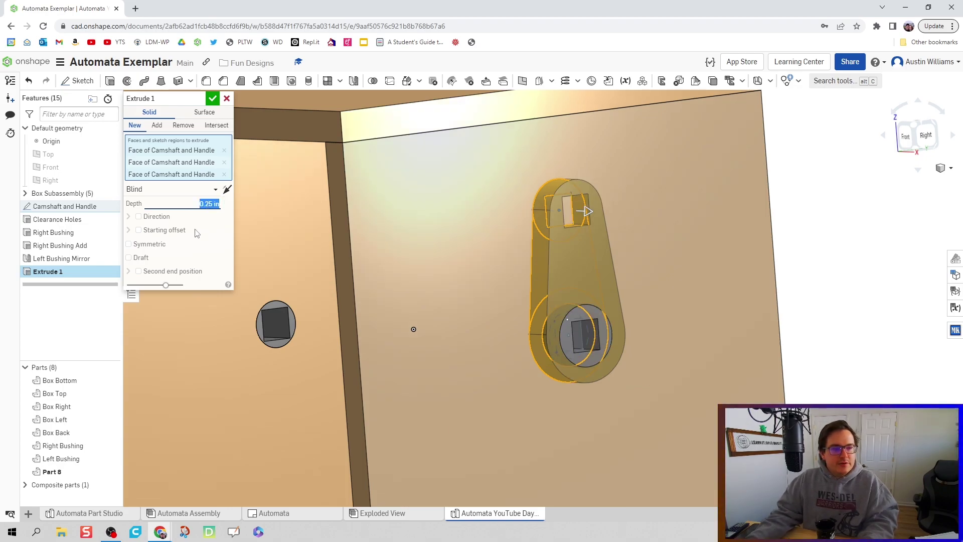
- Set the extrude to Add with Right Bushing as merge scope and confirm it
{"action": "left_click", "coordinate": [156, 125]}
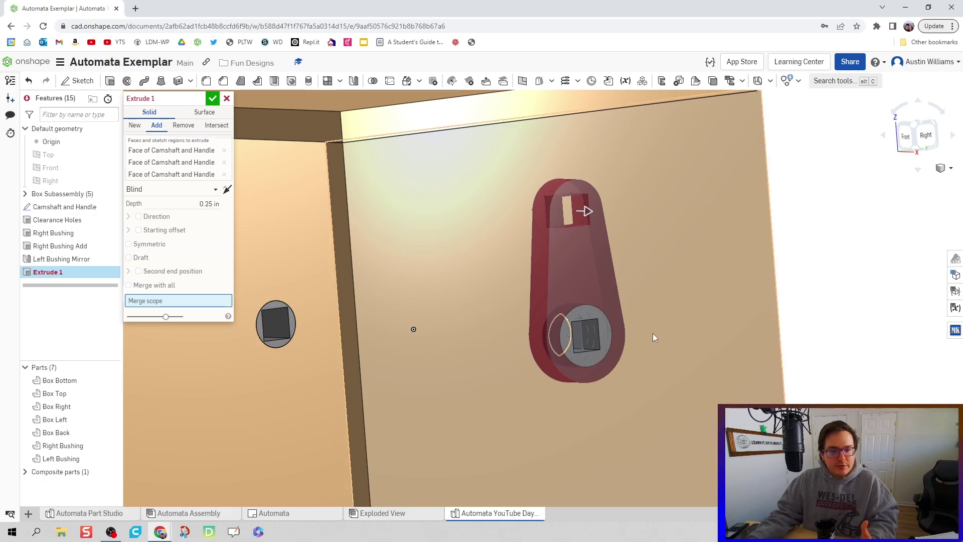
{"action": "left_click", "coordinate": [568, 336]}
{"action": "right_click_drag", "start_coordinate": [547, 396], "coordinate": [567, 402]}
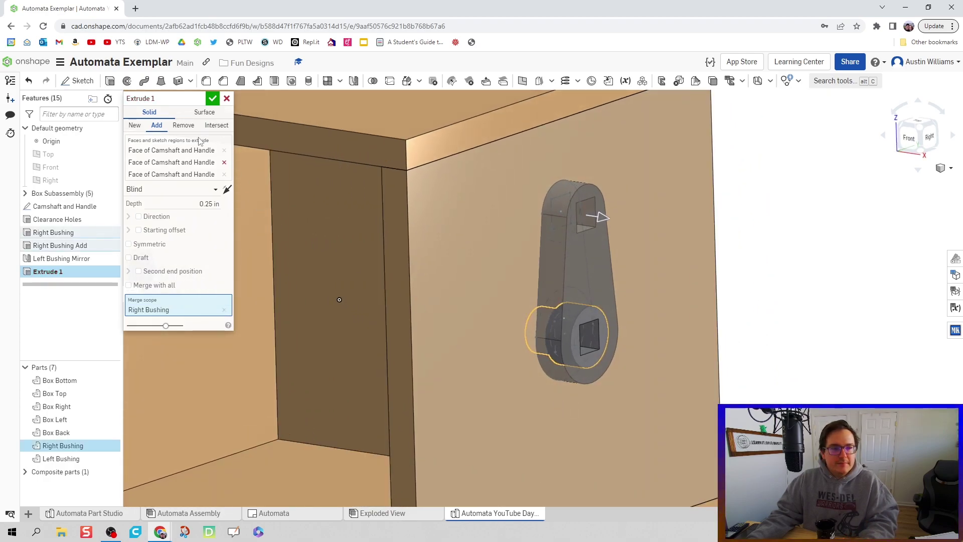
{"action": "left_click", "coordinate": [213, 99]}
{"action": "scroll", "coordinate": [375, 272], "scroll_direction": "down", "scroll_amount": 5}
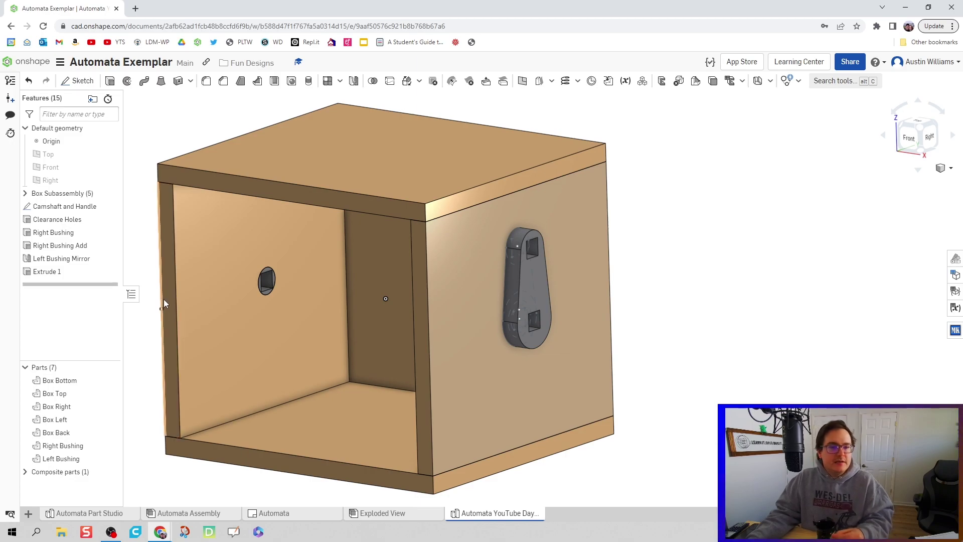
{"action": "right_click_drag", "start_coordinate": [164, 298], "coordinate": [445, 318]}
{"action": "left_click_drag", "start_coordinate": [29, 271], "coordinate": [29, 254]}
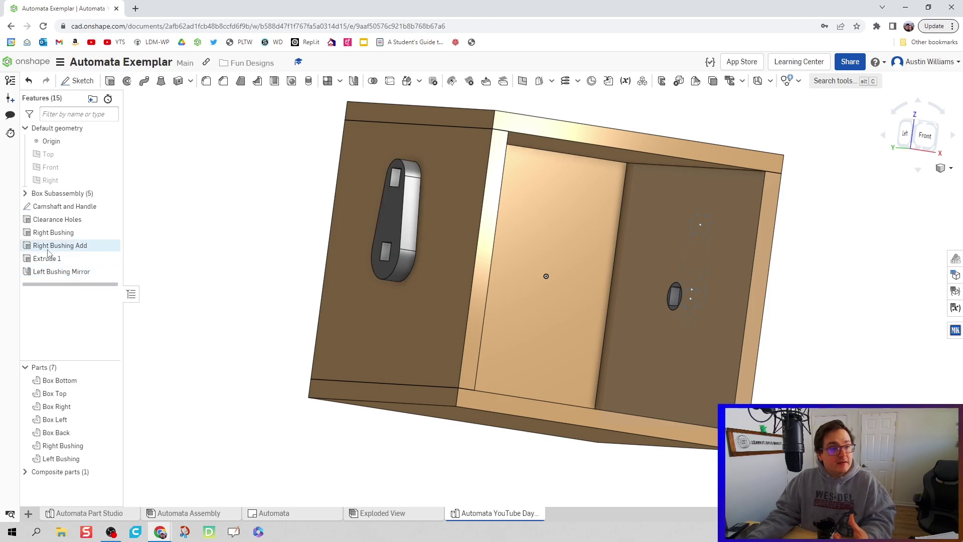
{"action": "left_click_drag", "start_coordinate": [50, 258], "coordinate": [49, 276]}
{"action": "right_click_drag", "start_coordinate": [314, 304], "coordinate": [240, 299]}
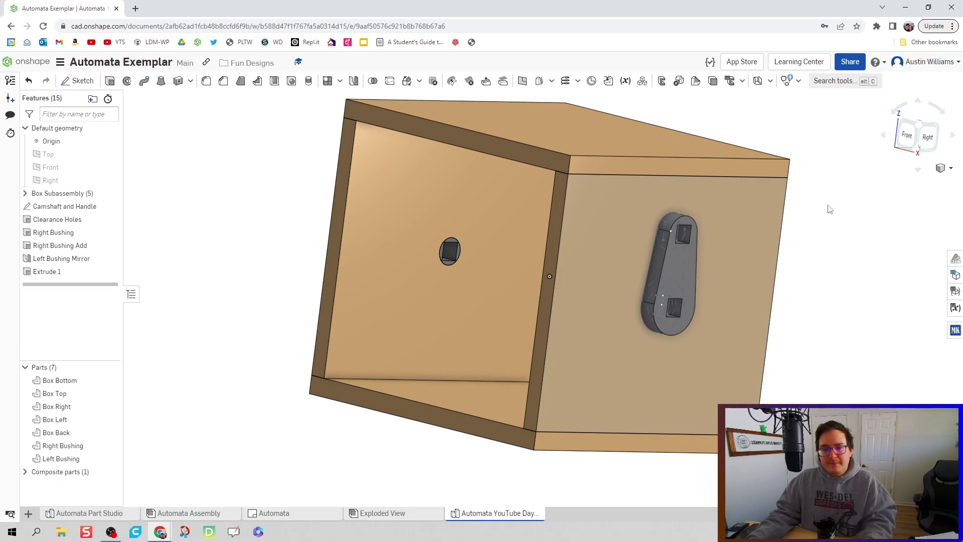
{"action": "right_click_drag", "start_coordinate": [830, 209], "coordinate": [817, 176]}
{"action": "key", "text": "shift+7"}
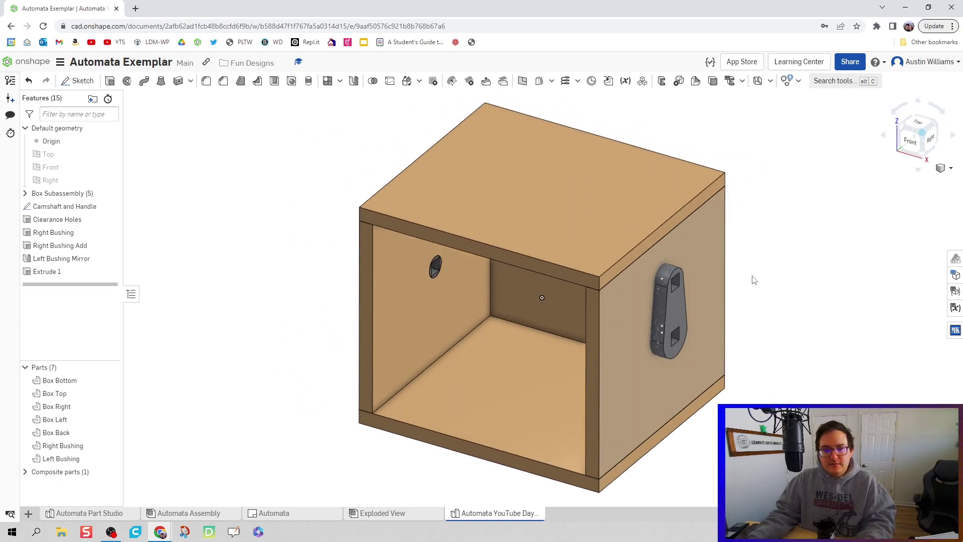
{"action": "right_click_drag", "start_coordinate": [762, 284], "coordinate": [739, 279]}
{"action": "scroll", "coordinate": [590, 247], "scroll_direction": "up", "scroll_amount": 4}
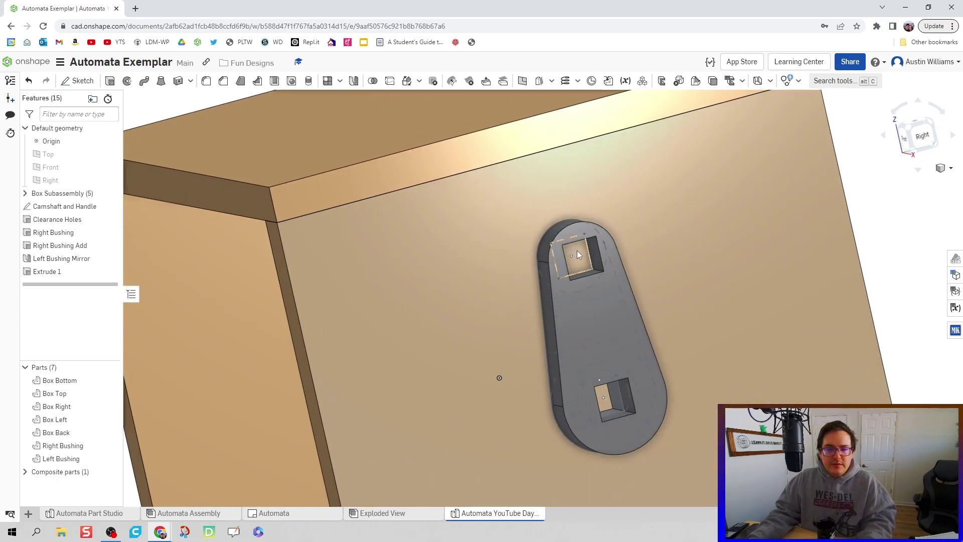
{"action": "right_click_drag", "start_coordinate": [580, 256], "coordinate": [591, 256]}
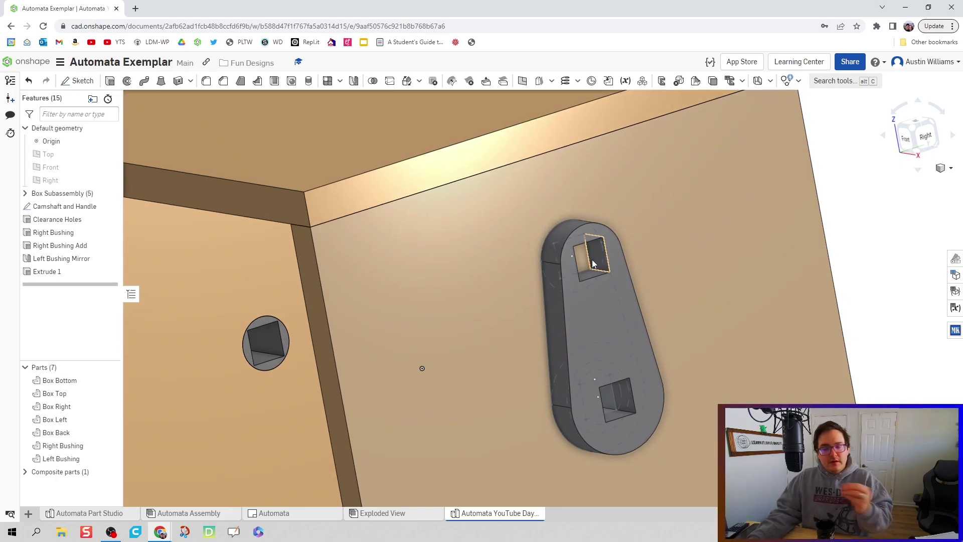
- Rename the Extrude 1 feature to 'Right Bushing Add 2'
{"action": "right_click", "coordinate": [53, 272]}
{"action": "left_click", "coordinate": [115, 277]}
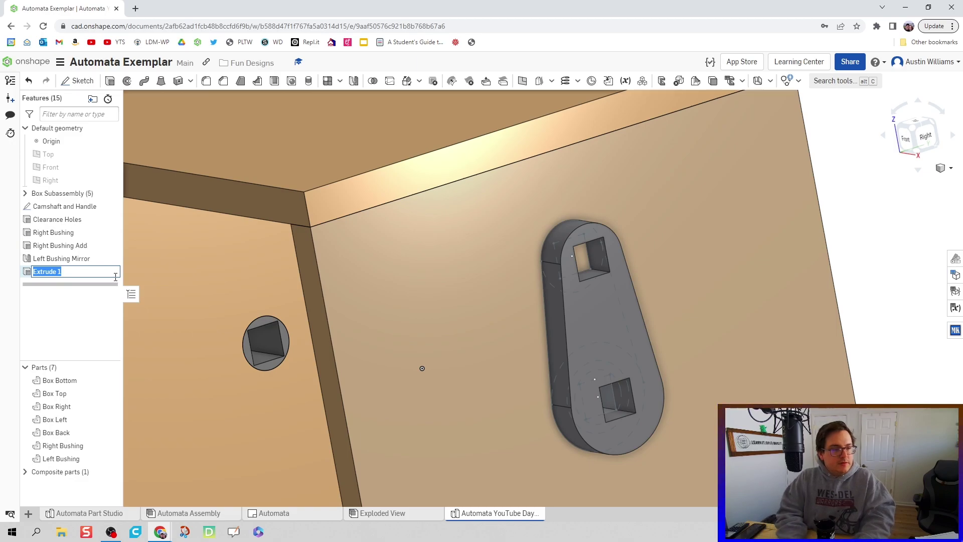
{"action": "type", "text": "Right"}
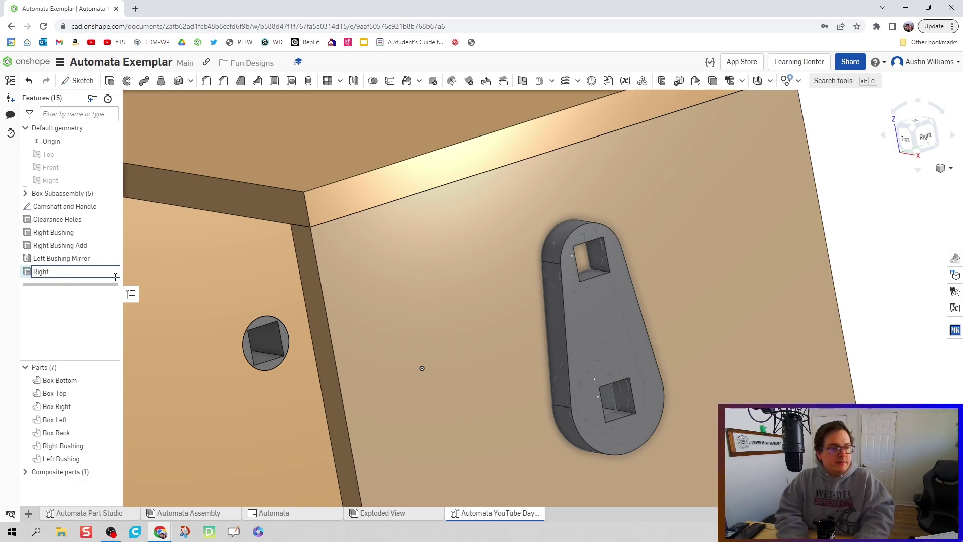
{"action": "type", "text": " Bushing Add"}
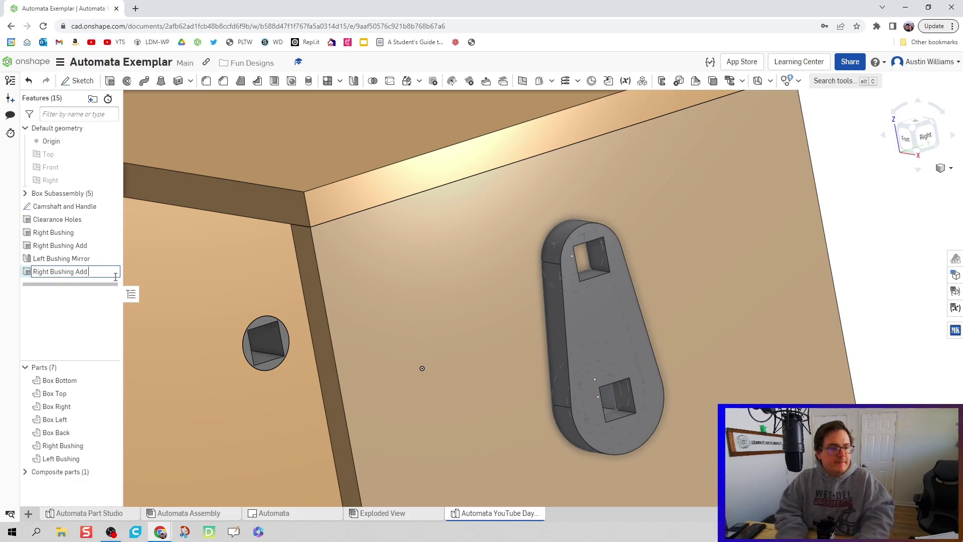
{"action": "type", "text": " 2"}
{"action": "key", "text": "Return"}
- Extrude the cam's upper square face 2 in as a feature named Handle
{"action": "right_click_drag", "start_coordinate": [442, 273], "coordinate": [584, 254]}
{"action": "key", "text": "shift+e"}
{"action": "left_click", "coordinate": [541, 274]}
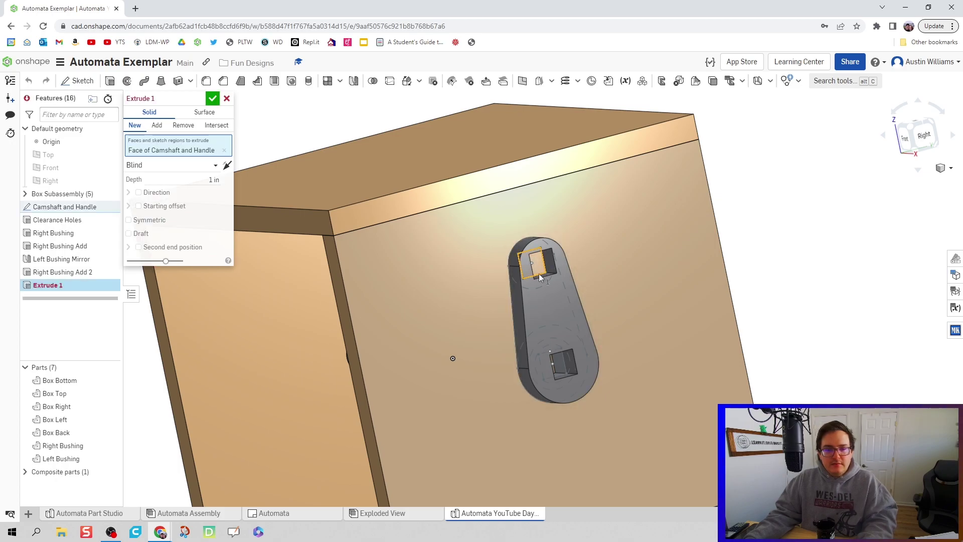
{"action": "right_click_drag", "start_coordinate": [531, 320], "coordinate": [576, 317]}
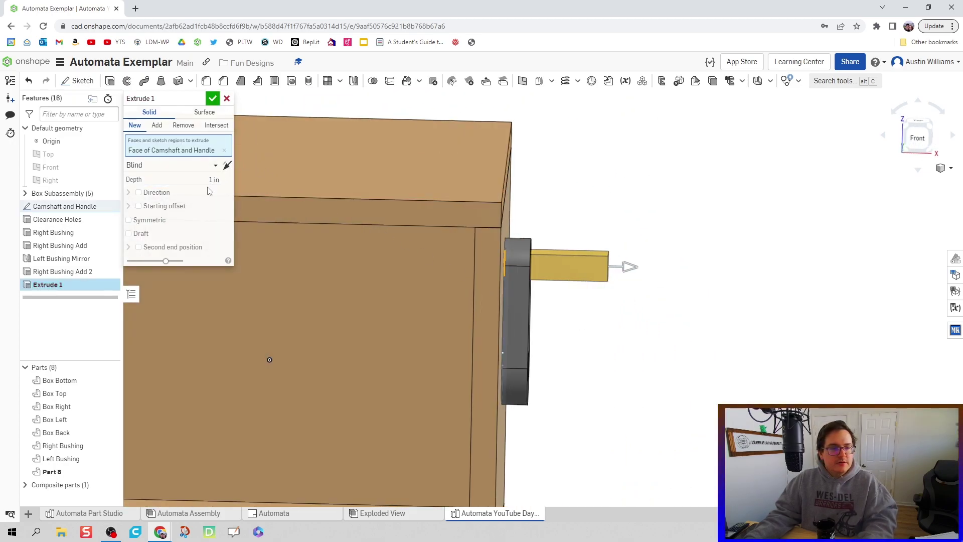
{"action": "left_click", "coordinate": [206, 183]}
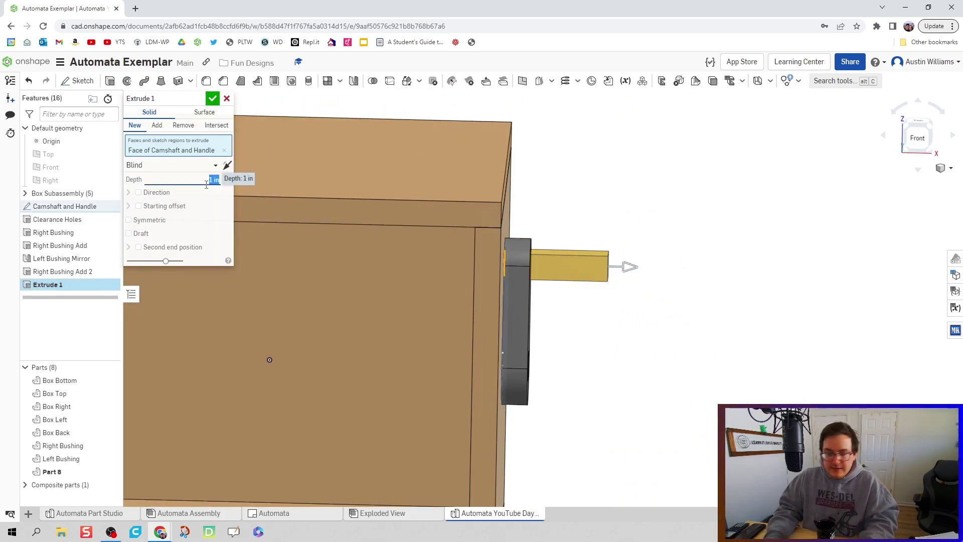
{"action": "type", "text": "2"}
{"action": "key", "text": "Return"}
{"action": "right_click_drag", "start_coordinate": [574, 376], "coordinate": [597, 385]}
{"action": "scroll", "coordinate": [600, 387], "scroll_direction": "down", "scroll_amount": 3}
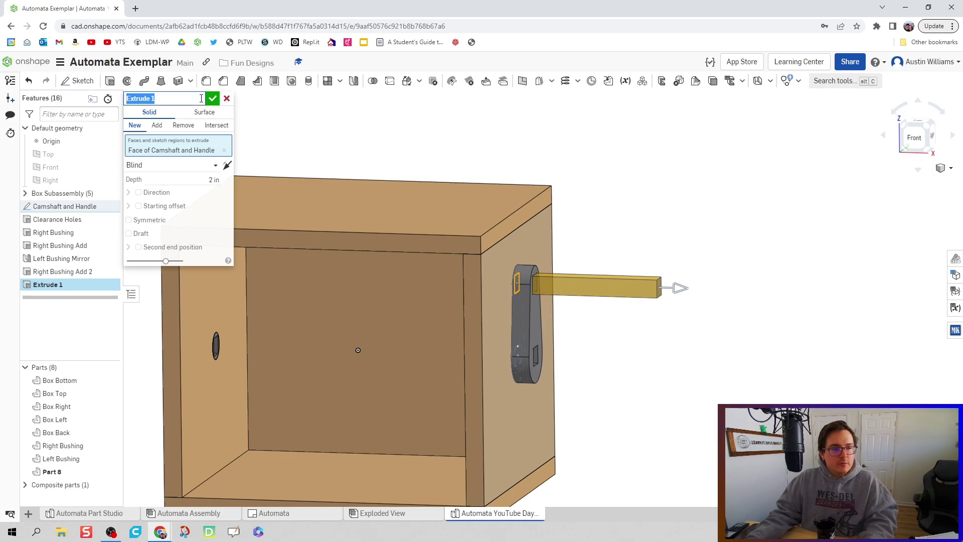
{"action": "type", "text": "Handle"}
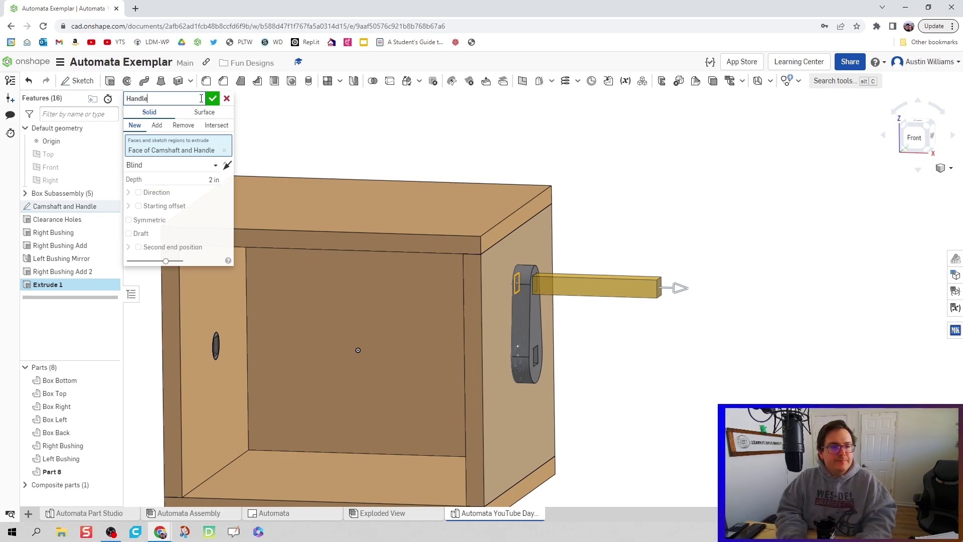
{"action": "left_click", "coordinate": [211, 100]}
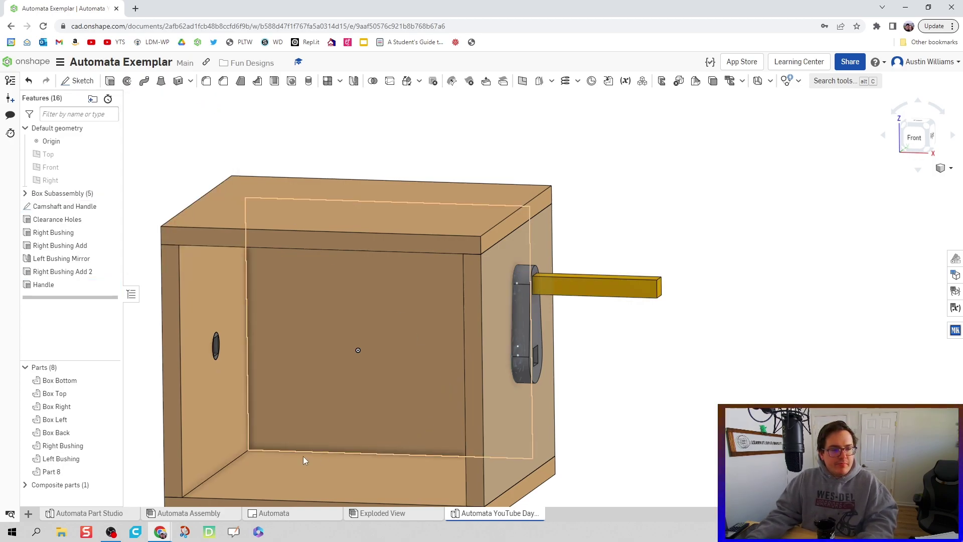
- Rename the new Part 8 to Handle
{"action": "right_click", "coordinate": [86, 470]}
{"action": "left_click", "coordinate": [136, 300]}
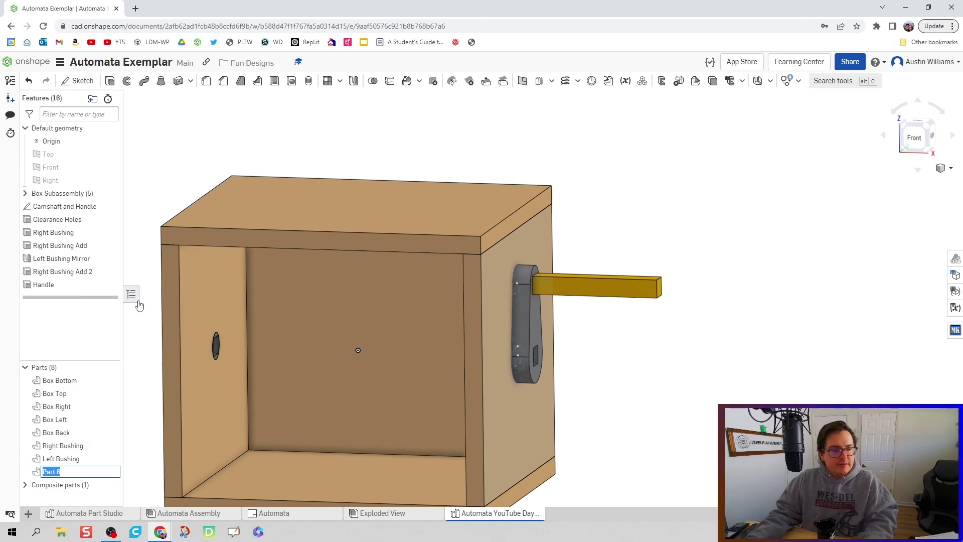
{"action": "type", "text": "Handle"}
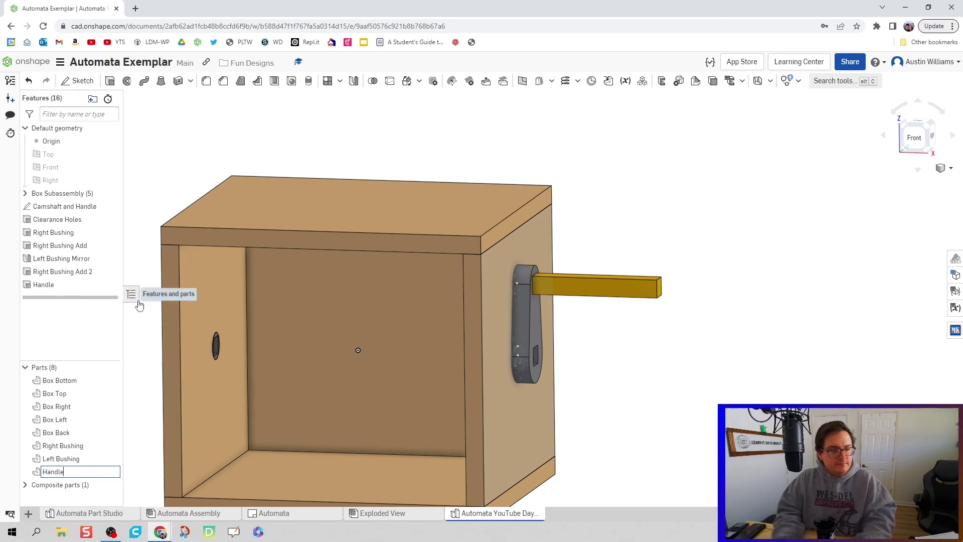
- Extrude the cam's lower square face as a new part with a 4.75 in second end
{"action": "right_click_drag", "start_coordinate": [452, 376], "coordinate": [704, 452]}
{"action": "scroll", "coordinate": [697, 437], "scroll_direction": "down", "scroll_amount": 3}
{"action": "middle_click_drag", "start_coordinate": [702, 406], "coordinate": [710, 371]}
{"action": "right_click_drag", "start_coordinate": [661, 390], "coordinate": [568, 337]}
{"action": "scroll", "coordinate": [539, 353], "scroll_direction": "up", "scroll_amount": 5}
{"action": "scroll", "coordinate": [557, 346], "scroll_direction": "up", "scroll_amount": 2}
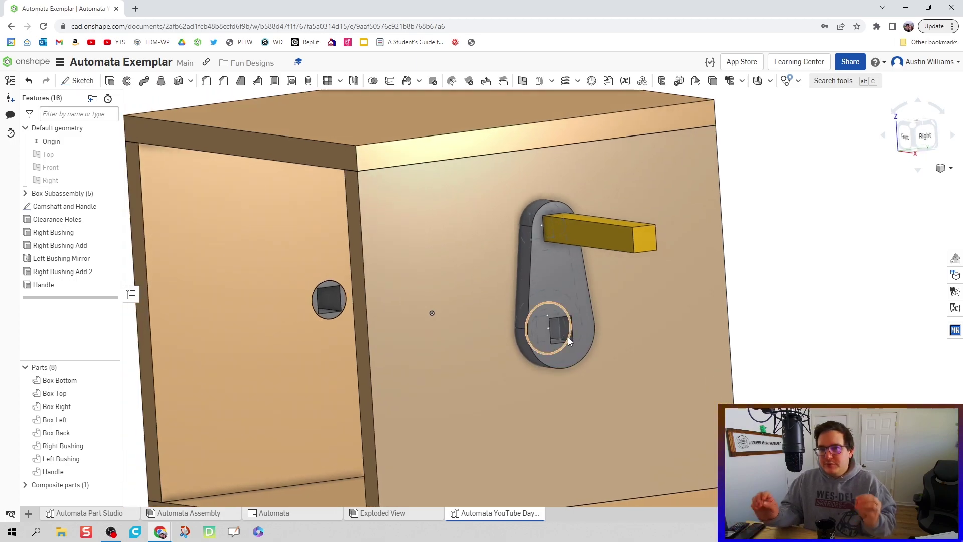
{"action": "key", "text": "n"}
{"action": "left_click", "coordinate": [546, 335]}
{"action": "key", "text": "shift+e"}
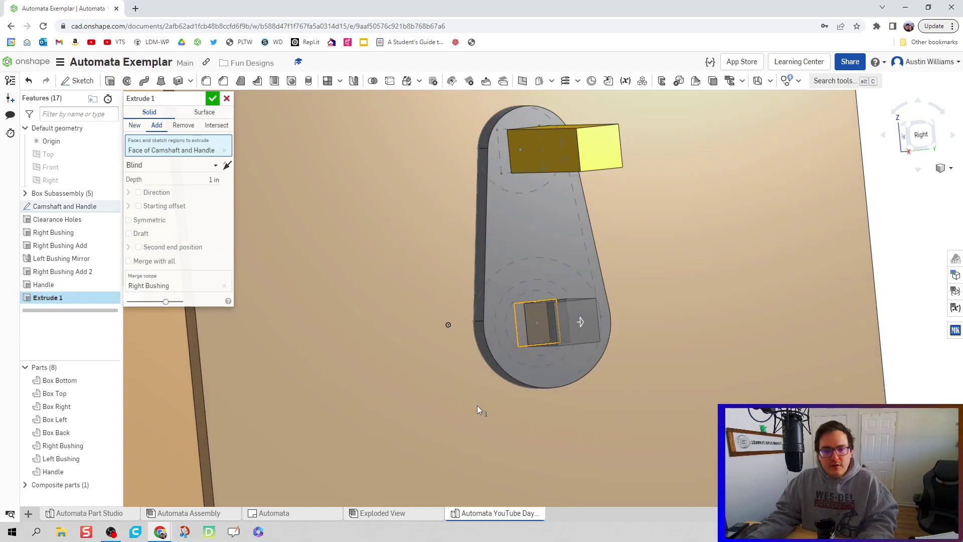
{"action": "right_click_drag", "start_coordinate": [477, 405], "coordinate": [520, 408]}
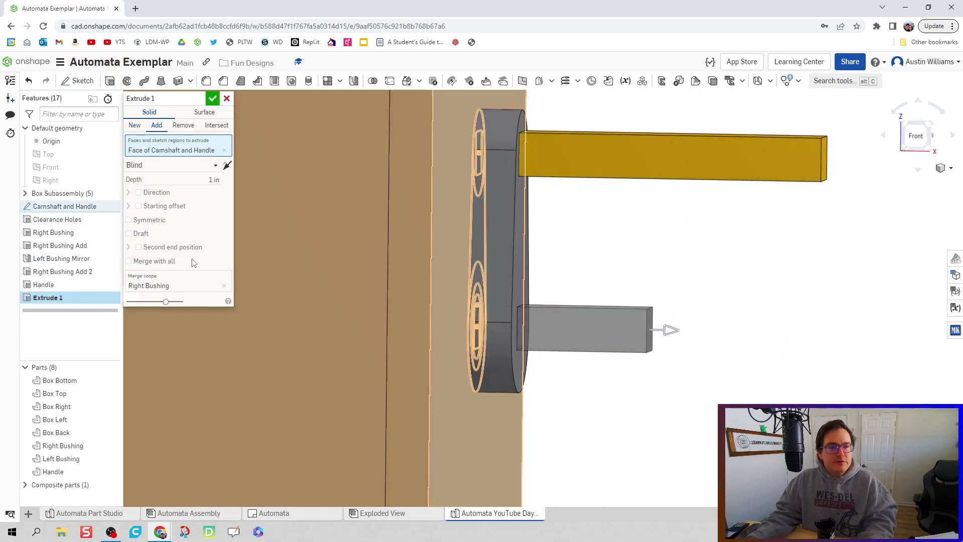
{"action": "left_click", "coordinate": [138, 246]}
{"action": "right_click_drag", "start_coordinate": [465, 393], "coordinate": [540, 380]}
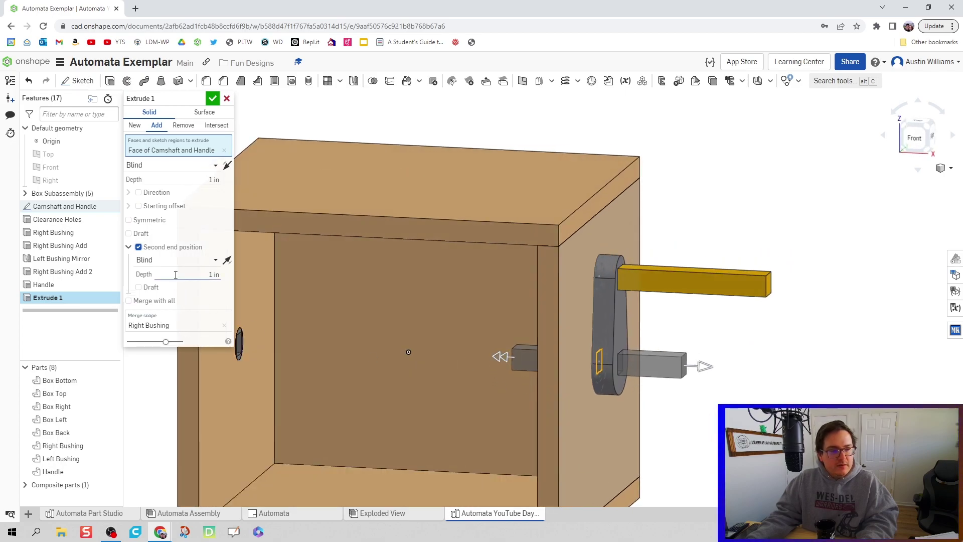
{"action": "type", "text": "4.75"}
{"action": "left_click", "coordinate": [134, 125]}
{"action": "right_click_drag", "start_coordinate": [231, 396], "coordinate": [305, 393]}
- Set the first depth to 0.25 in and finish the extrude named Camshaft
{"action": "left_click", "coordinate": [192, 178]}
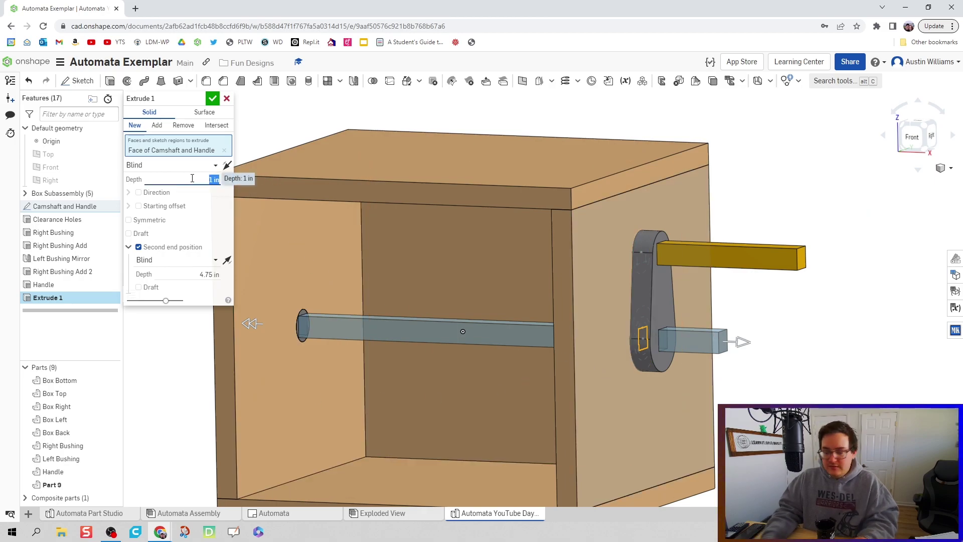
{"action": "type", "text": "0.25"}
{"action": "key", "text": "Return"}
{"action": "left_click", "coordinate": [198, 102]}
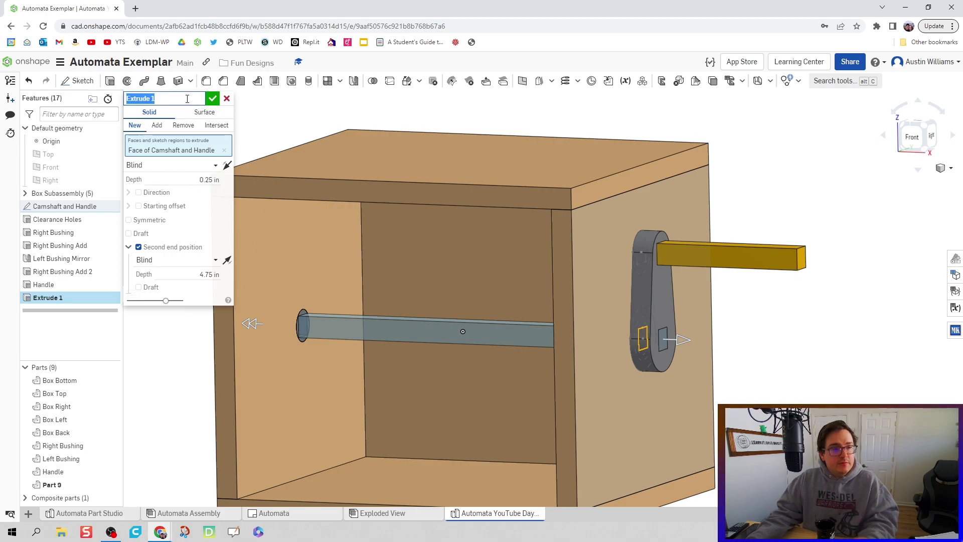
{"action": "type", "text": "c"}
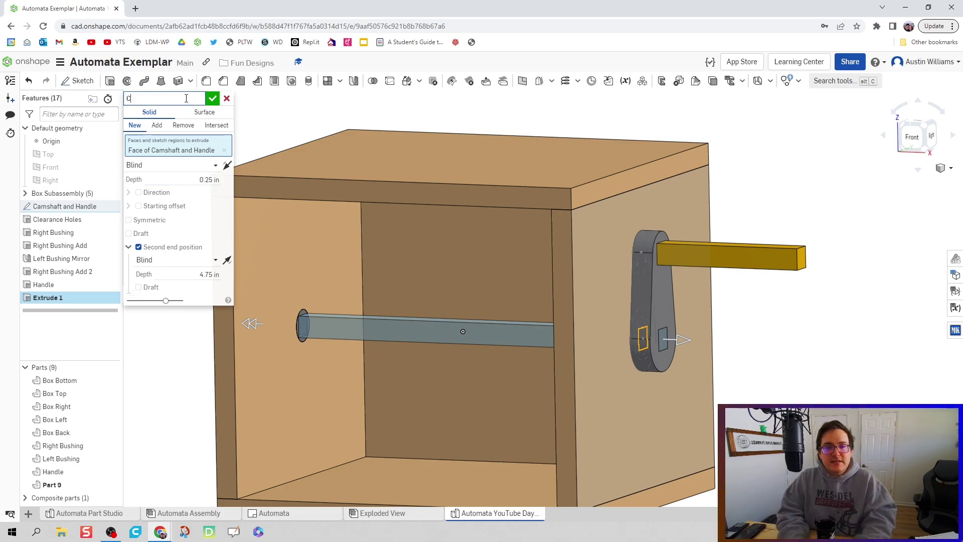
{"action": "type", "text": "an"}
{"action": "key", "text": "BackSpace"}
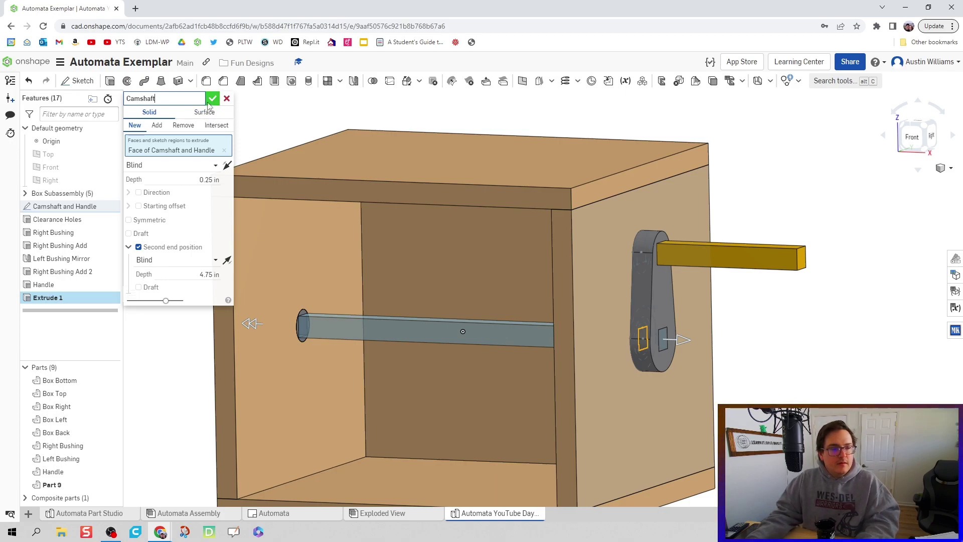
{"action": "left_click", "coordinate": [211, 100]}
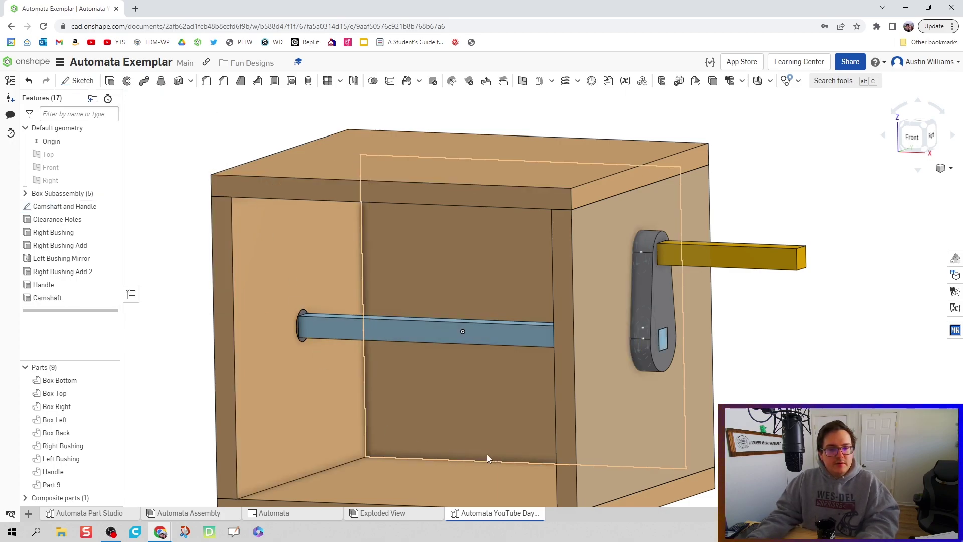
- Rename the new Part 9 to Camshaft
{"action": "right_click", "coordinate": [84, 486]}
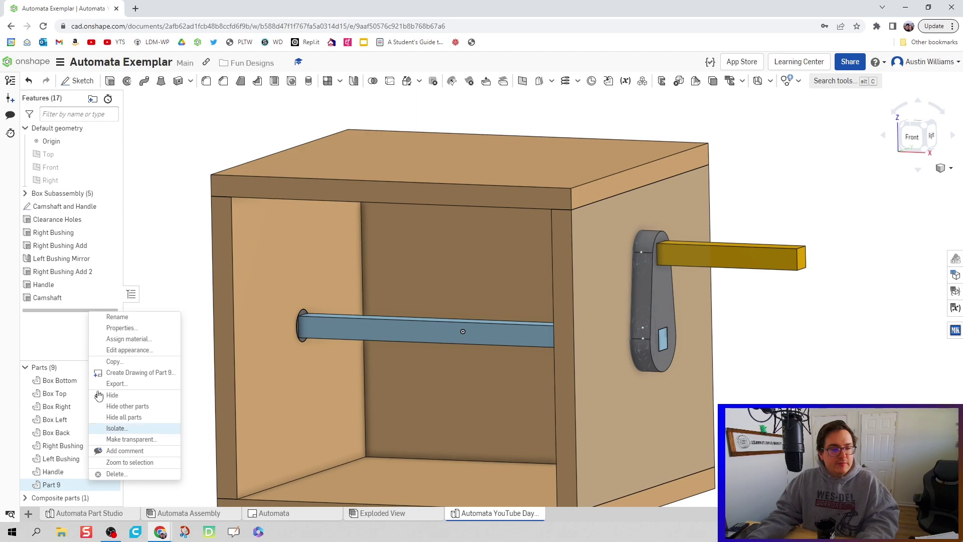
{"action": "left_click", "coordinate": [120, 317]}
{"action": "type", "text": "Camshaft"}
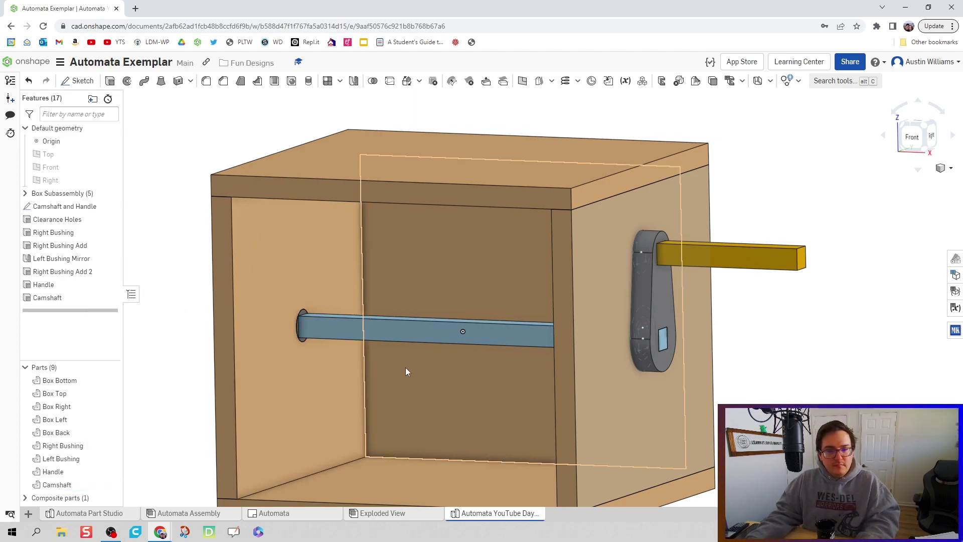
{"action": "scroll", "coordinate": [406, 369], "scroll_direction": "down", "scroll_amount": 5}
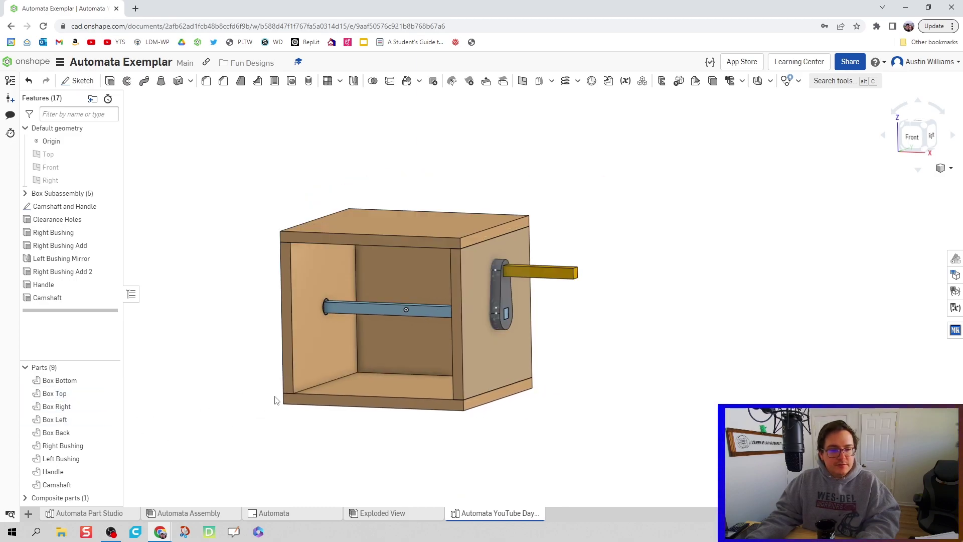
- Check the Box Bottom part's material details
{"action": "scroll", "coordinate": [274, 400], "scroll_direction": "up", "scroll_amount": 5}
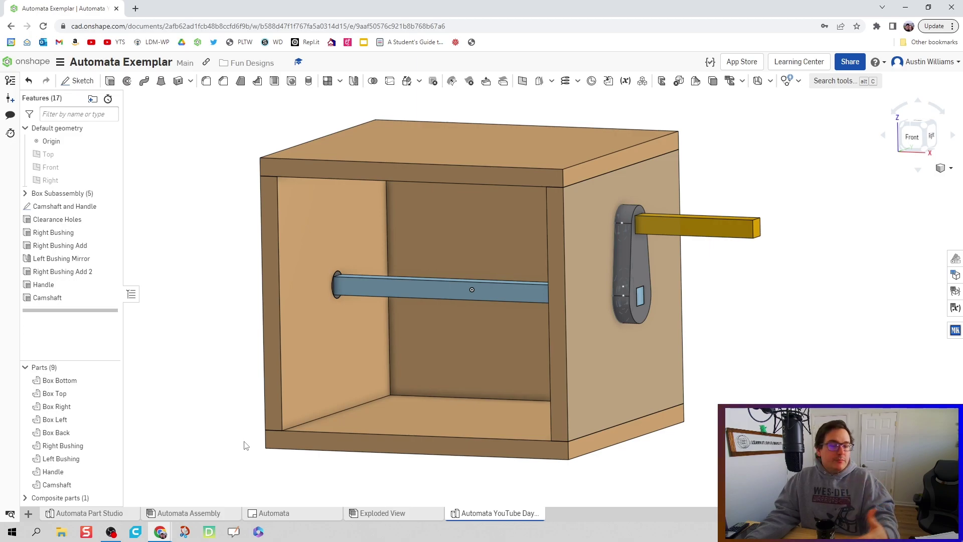
{"action": "right_click", "coordinate": [77, 382]}
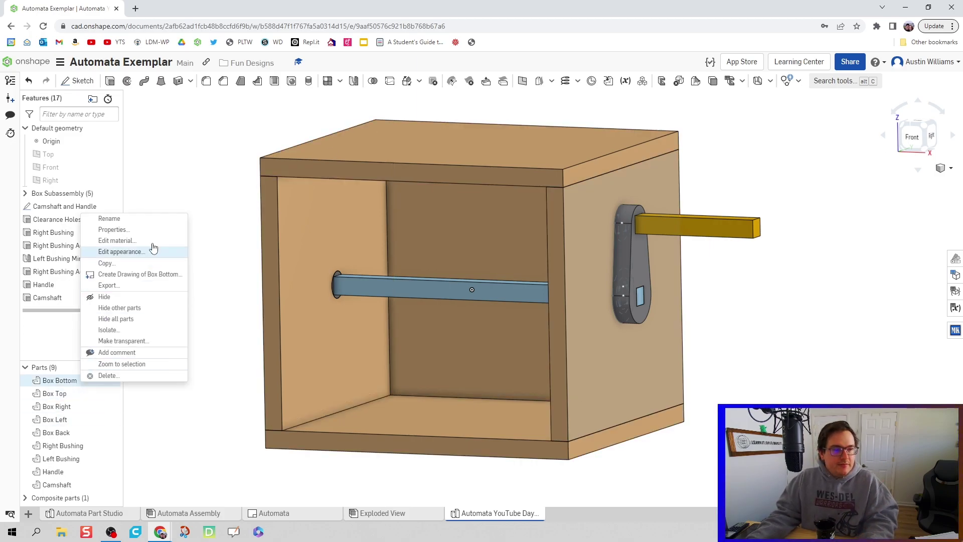
{"action": "left_click", "coordinate": [153, 245]}
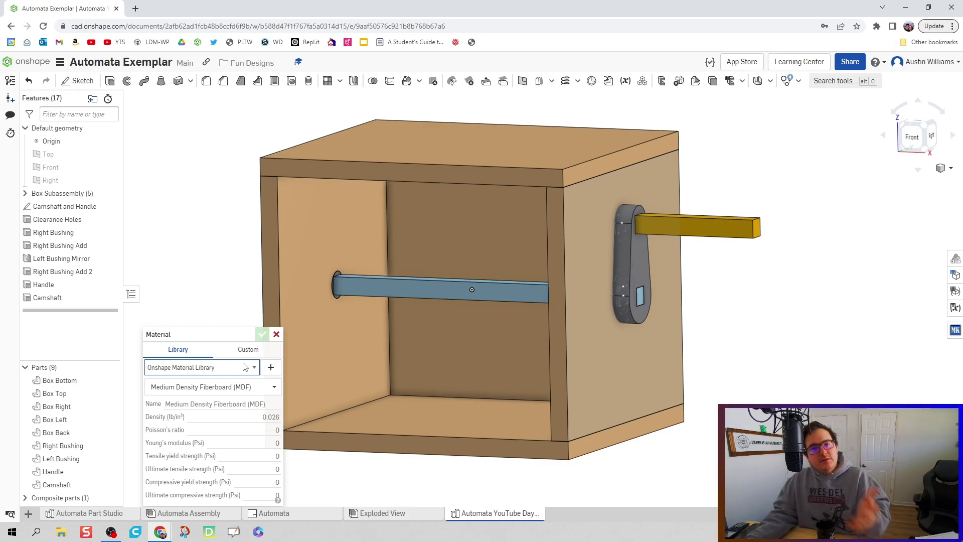
{"action": "left_click", "coordinate": [276, 334]}
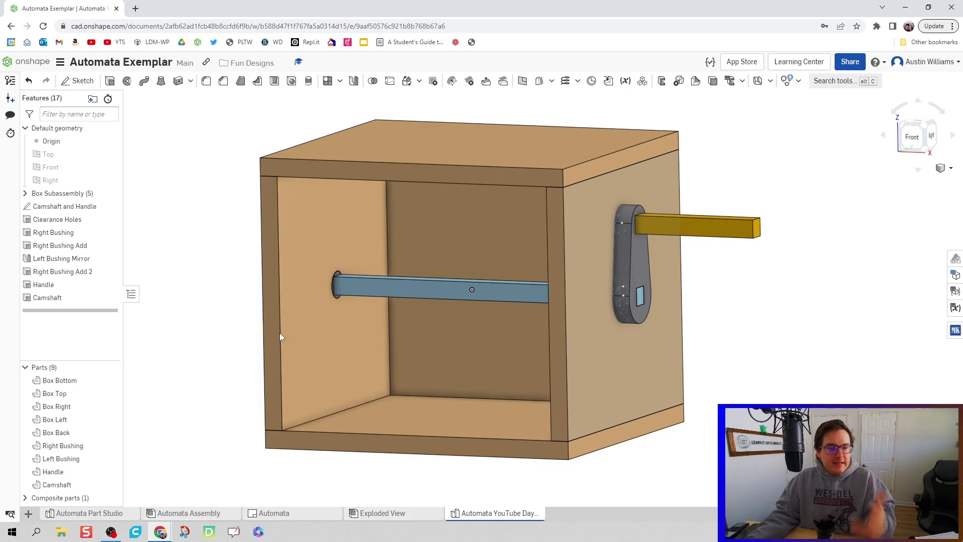
- Select Right Bushing and Left Bushing and choose ABS from the material library
{"action": "left_click", "coordinate": [88, 447]}
{"action": "left_click", "coordinate": [82, 460], "text": "ctrl"}
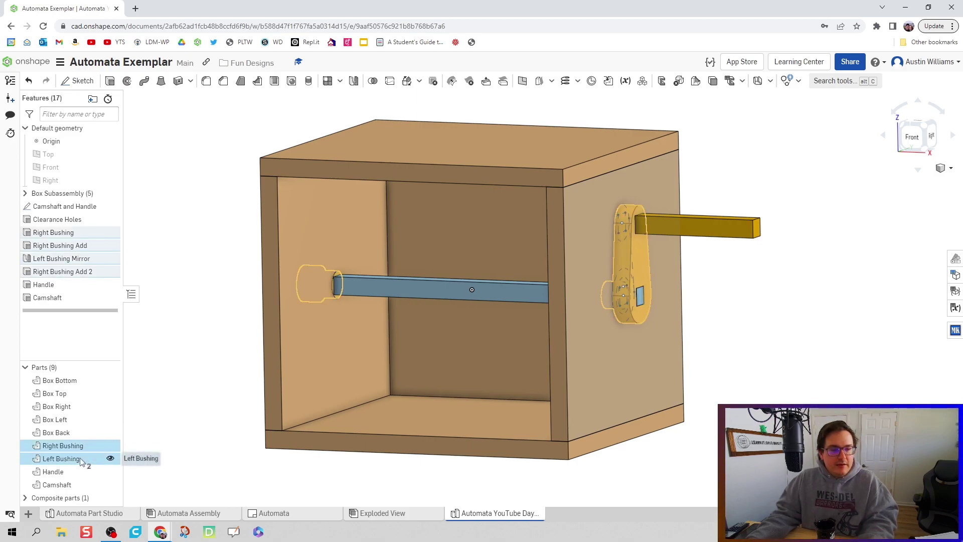
{"action": "right_click", "coordinate": [84, 459]}
{"action": "left_click", "coordinate": [143, 339]}
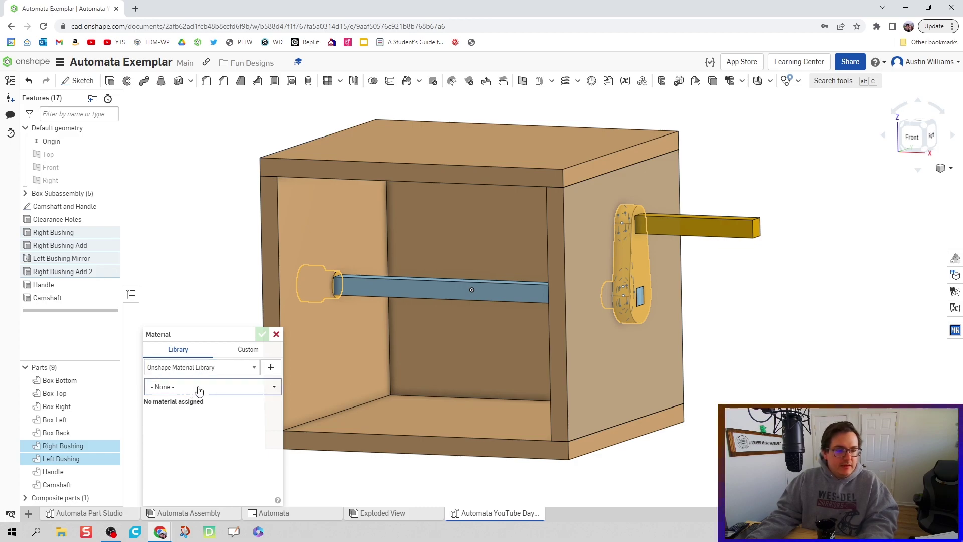
{"action": "left_click", "coordinate": [198, 386]}
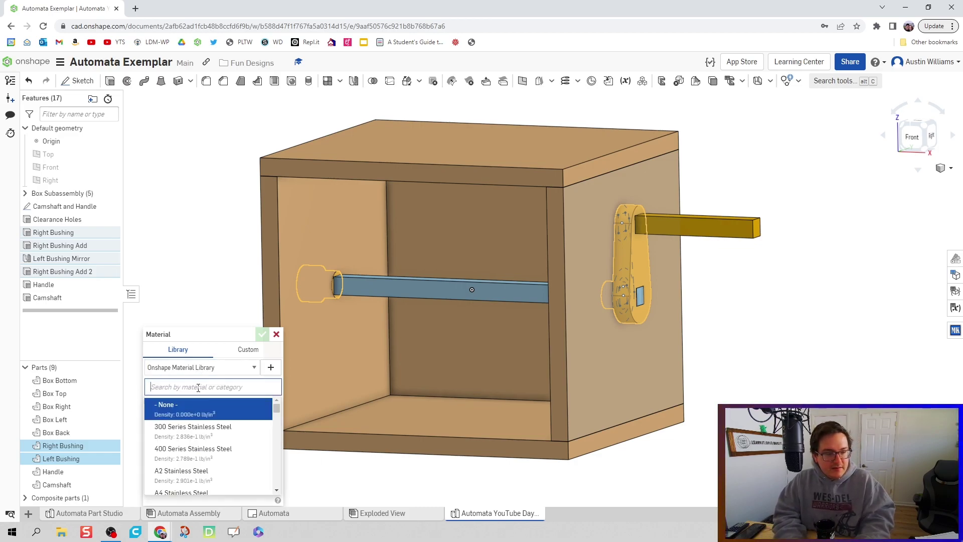
{"action": "type", "text": "pla"}
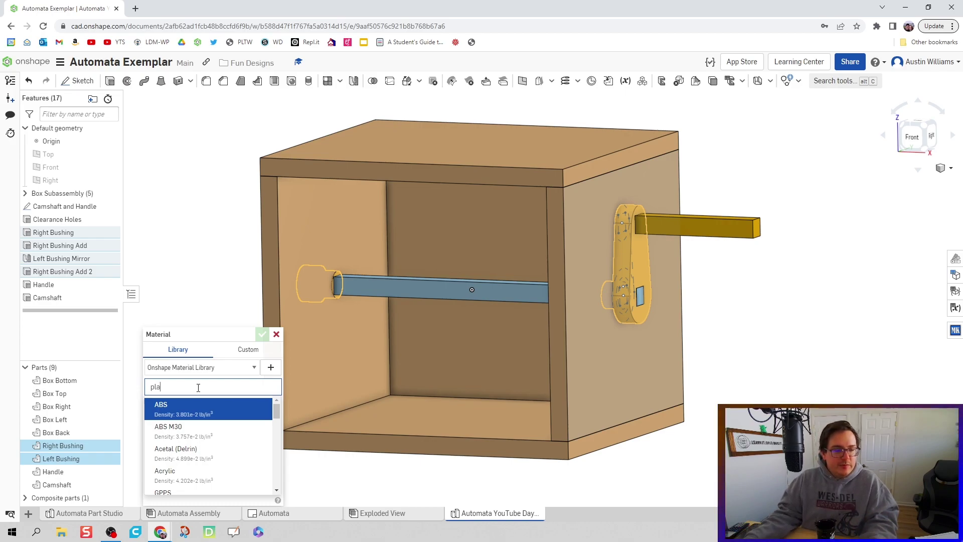
{"action": "left_click", "coordinate": [227, 417]}
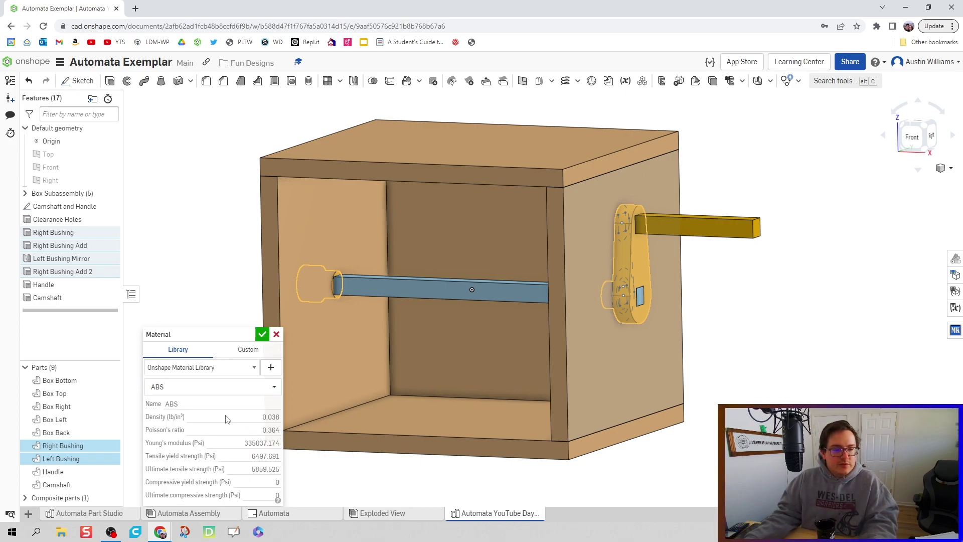
- Apply ABS to both bushings and change their appearance to dark grey
{"action": "left_click", "coordinate": [263, 334]}
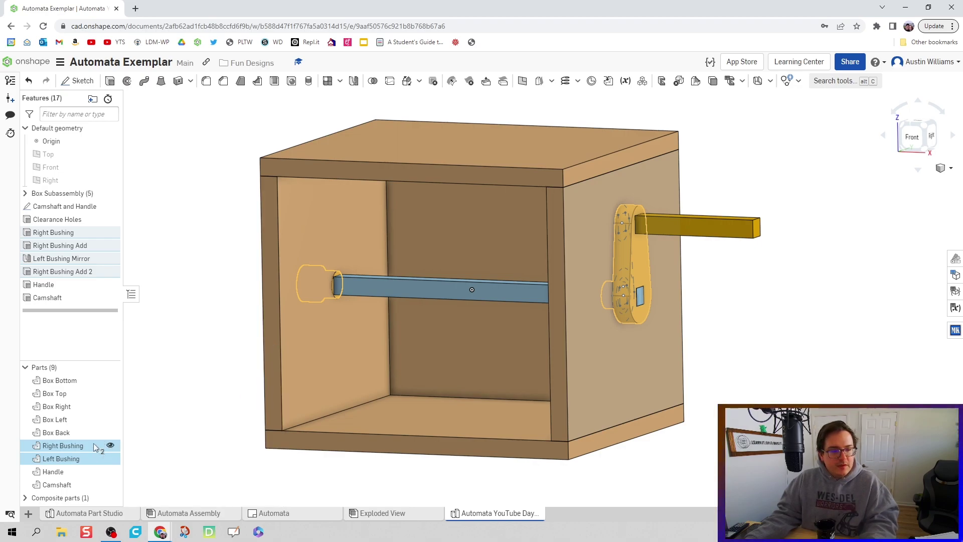
{"action": "right_click", "coordinate": [101, 445]}
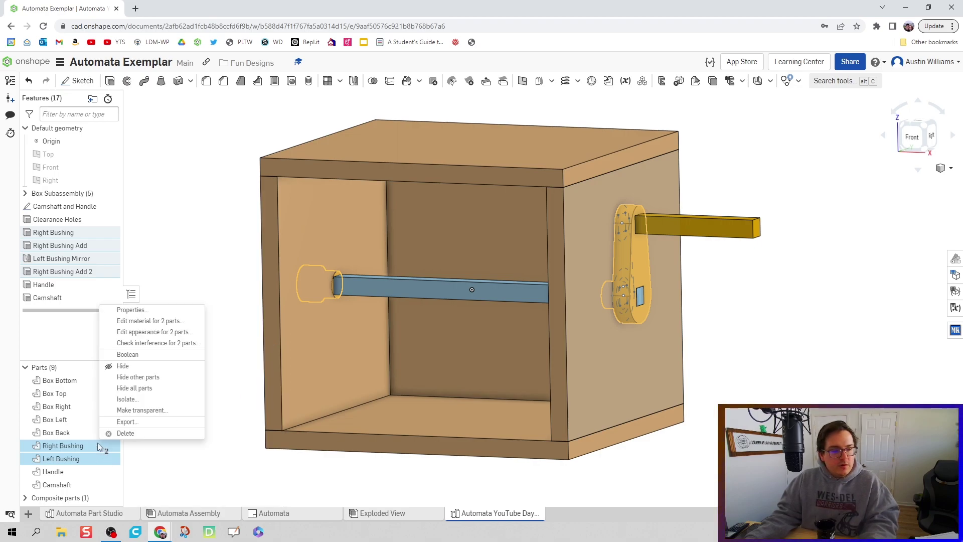
{"action": "left_click", "coordinate": [165, 332]}
{"action": "left_click", "coordinate": [128, 341]}
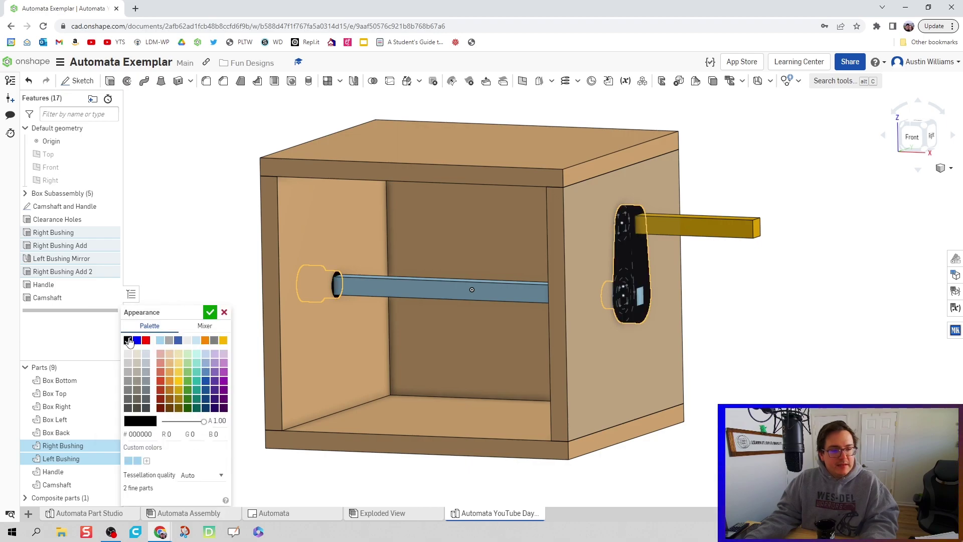
{"action": "left_click", "coordinate": [128, 408]}
{"action": "left_click", "coordinate": [206, 315]}
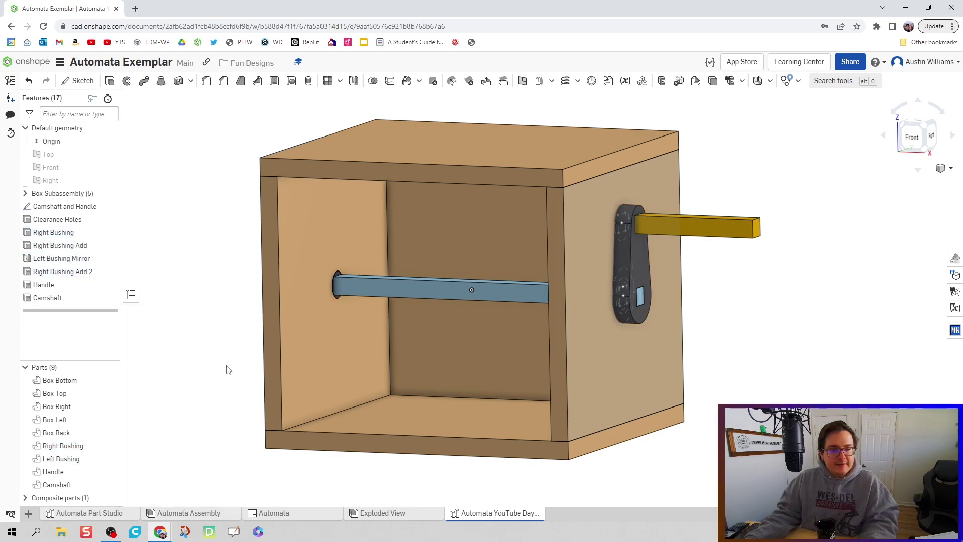
{"action": "right_click_drag", "start_coordinate": [226, 382], "coordinate": [214, 413]}
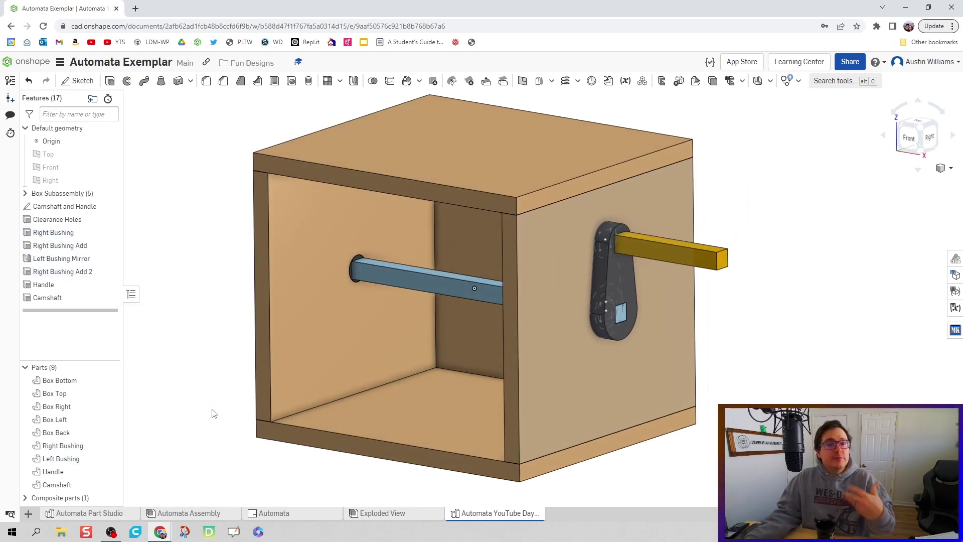
- Assign Birch material, found by searching 'wood', to the Handle and Camshaft parts
{"action": "left_click", "coordinate": [58, 474]}
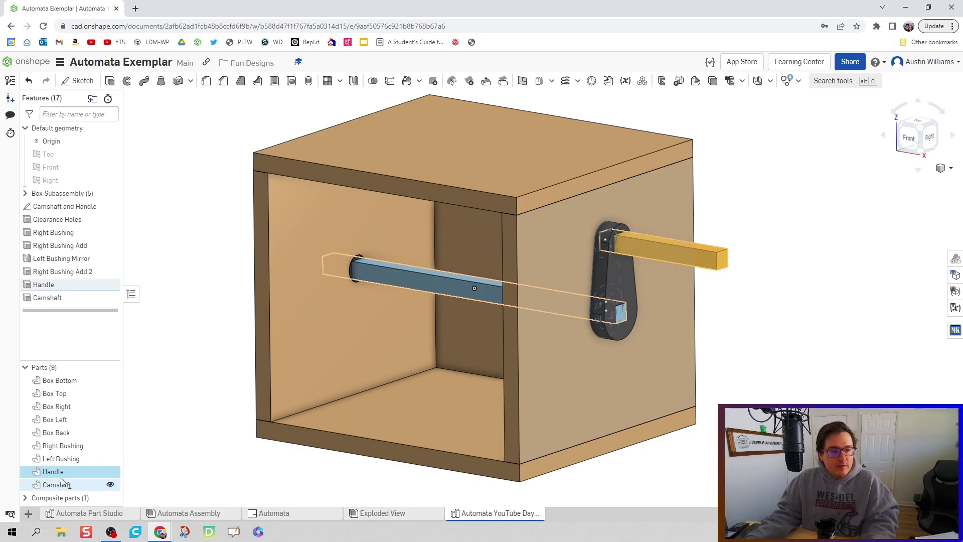
{"action": "left_click", "coordinate": [60, 485], "text": "shift"}
{"action": "right_click", "coordinate": [63, 484]}
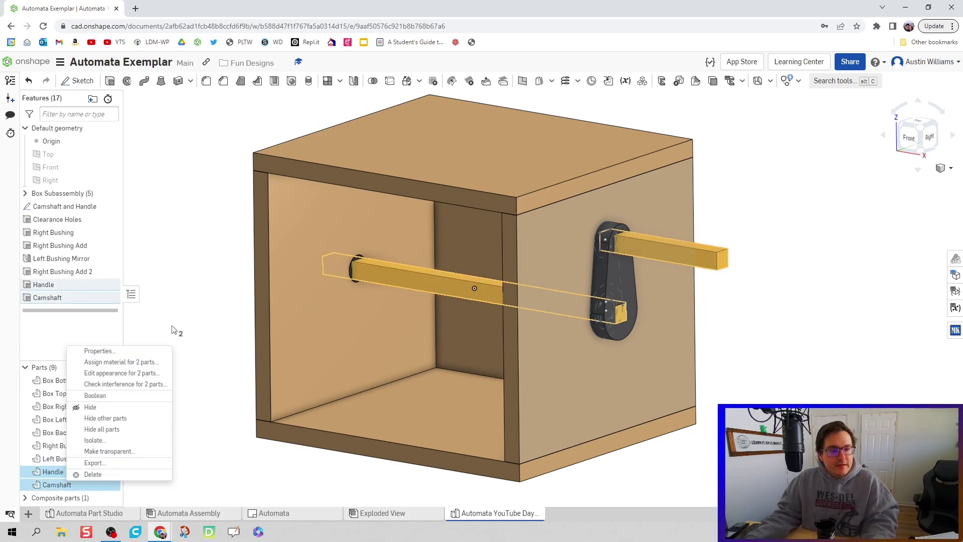
{"action": "left_click", "coordinate": [158, 363]}
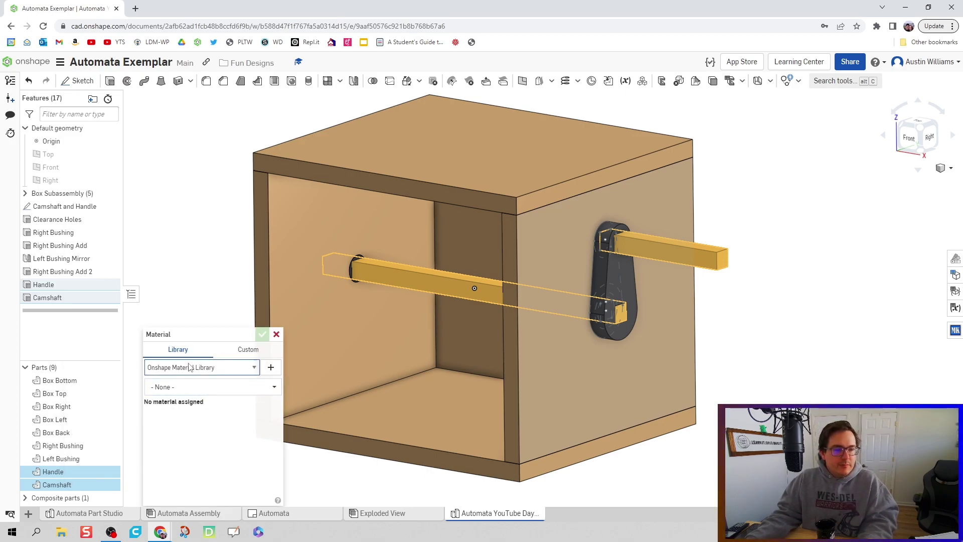
{"action": "left_click", "coordinate": [198, 390]}
{"action": "type", "text": "wood"}
{"action": "scroll", "coordinate": [213, 442], "scroll_direction": "down", "scroll_amount": 2}
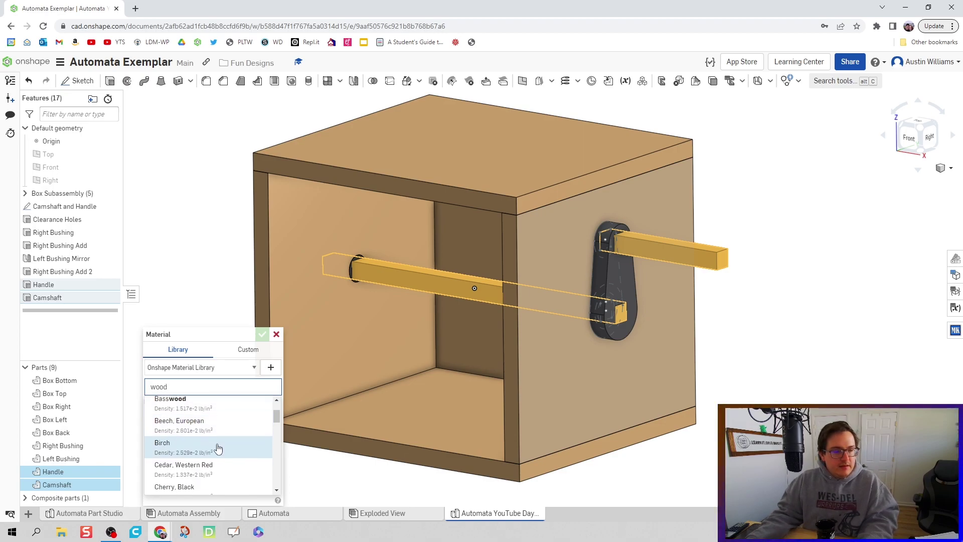
{"action": "scroll", "coordinate": [220, 457], "scroll_direction": "down", "scroll_amount": 2}
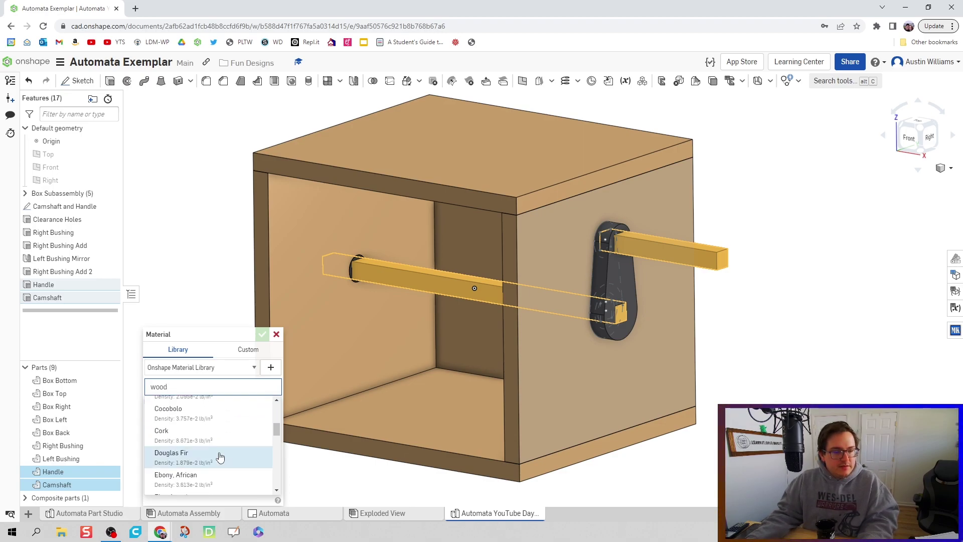
{"action": "scroll", "coordinate": [217, 450], "scroll_direction": "up", "scroll_amount": 1}
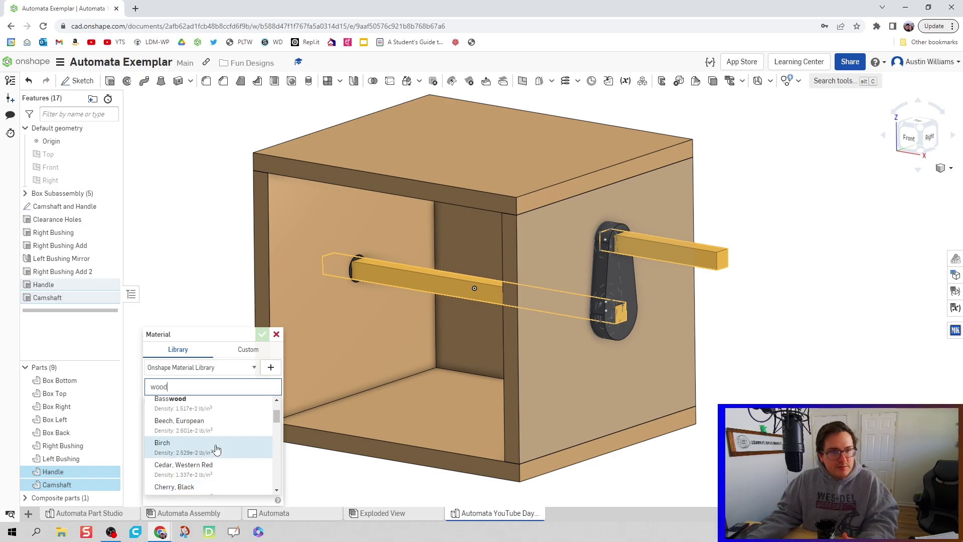
{"action": "scroll", "coordinate": [209, 448], "scroll_direction": "up", "scroll_amount": 3}
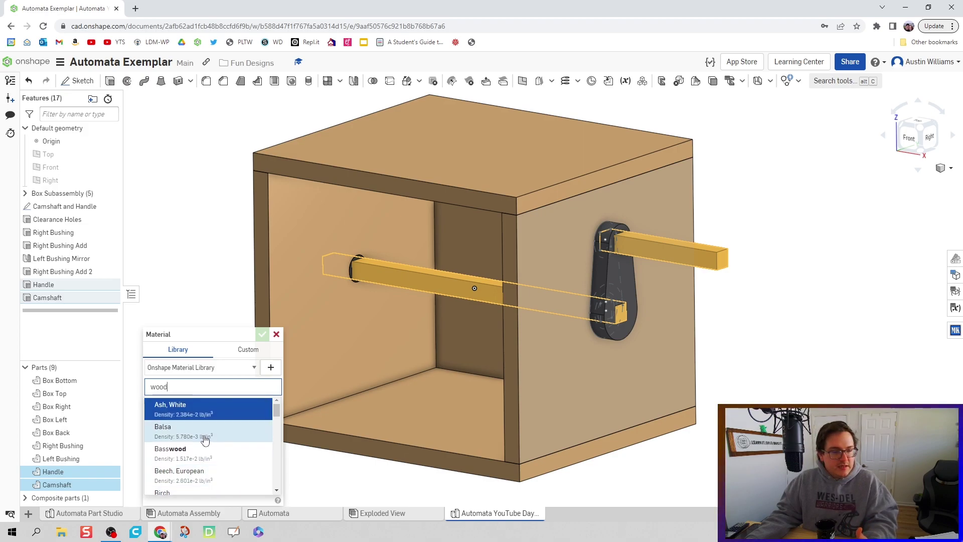
{"action": "scroll", "coordinate": [207, 454], "scroll_direction": "down", "scroll_amount": 1}
{"action": "left_click", "coordinate": [208, 446]}
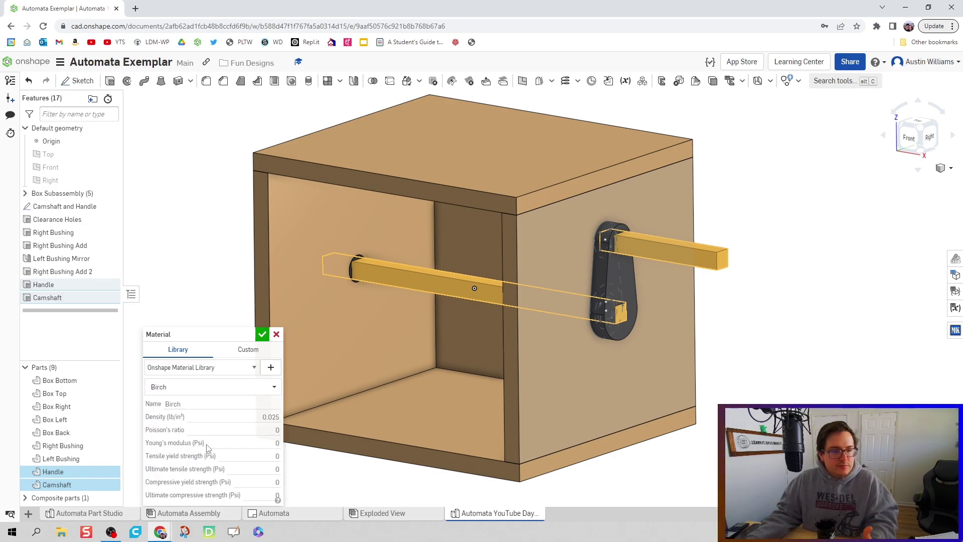
- Confirm Birch and pick a light yellow (F5D578) colour for the Handle and Camshaft
{"action": "left_click", "coordinate": [262, 335]}
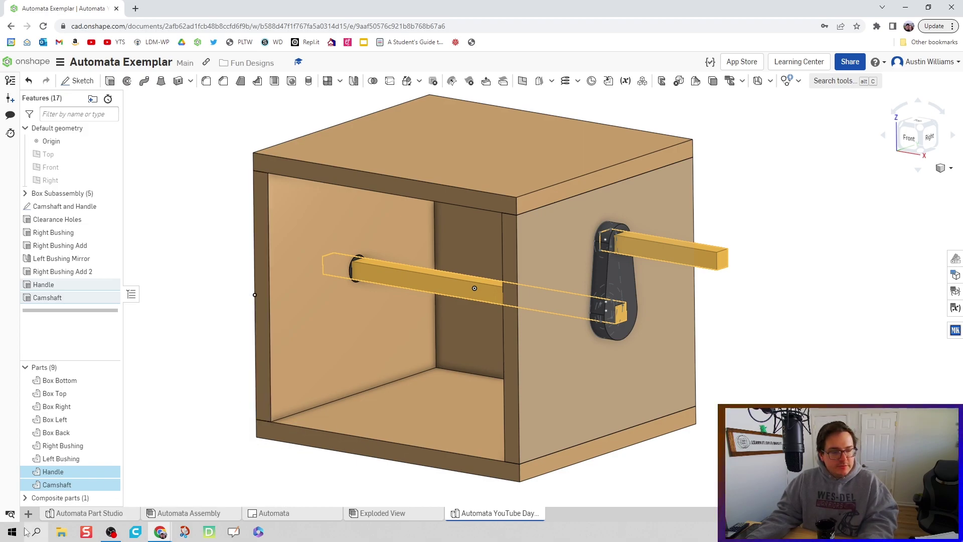
{"action": "right_click", "coordinate": [56, 482]}
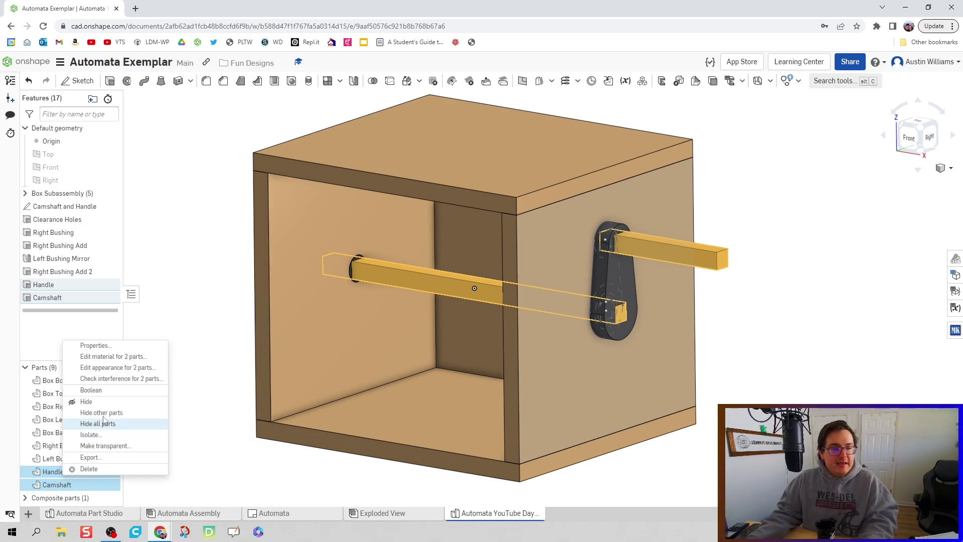
{"action": "left_click", "coordinate": [115, 368]}
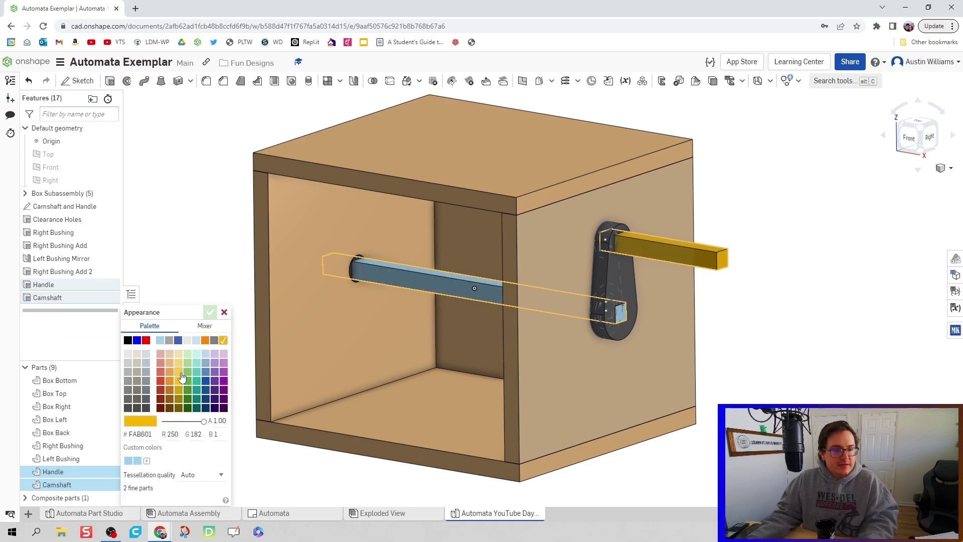
{"action": "left_click", "coordinate": [181, 374]}
{"action": "left_click", "coordinate": [180, 365]}
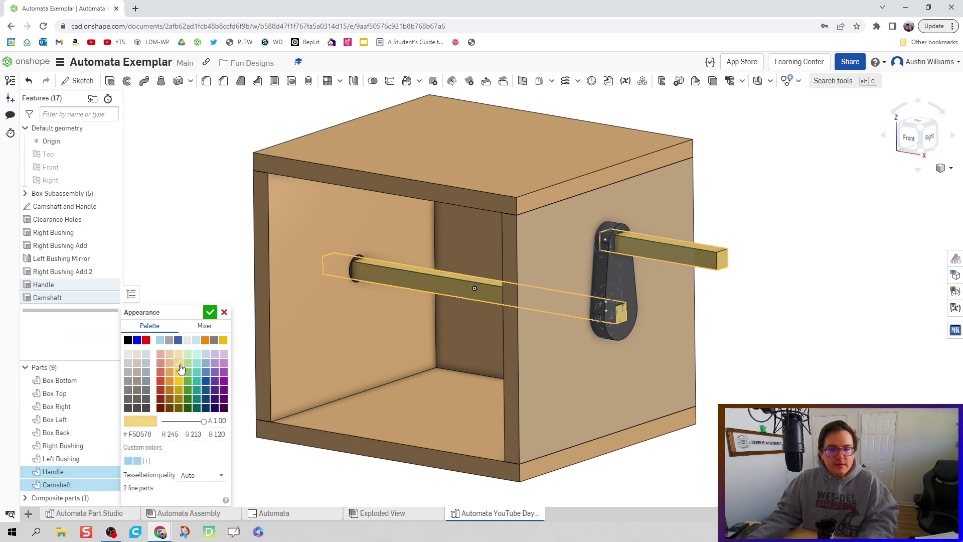
- Apply the light yellow appearance and hide the Camshaft and Handle sketch
{"action": "left_click", "coordinate": [210, 312]}
{"action": "key", "text": "shift+8"}
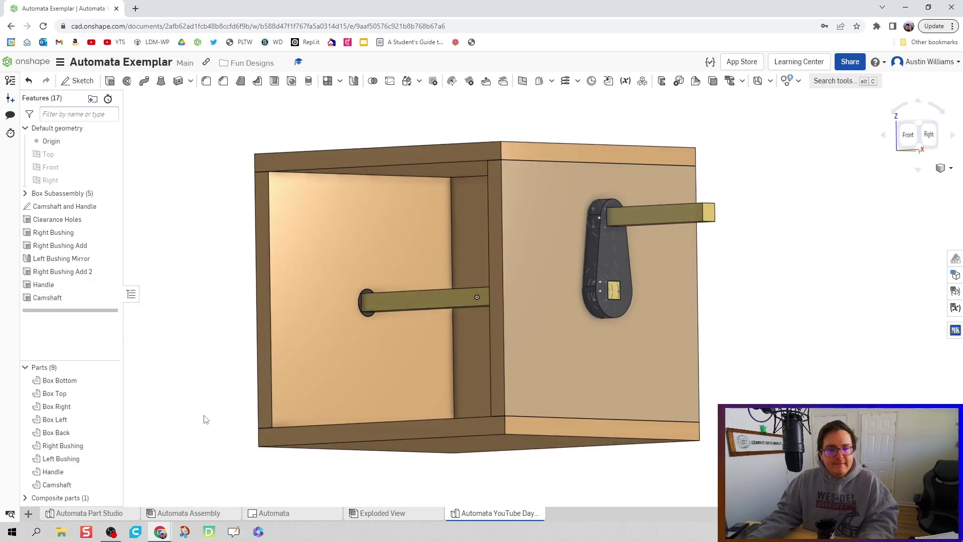
{"action": "left_click", "coordinate": [112, 206]}
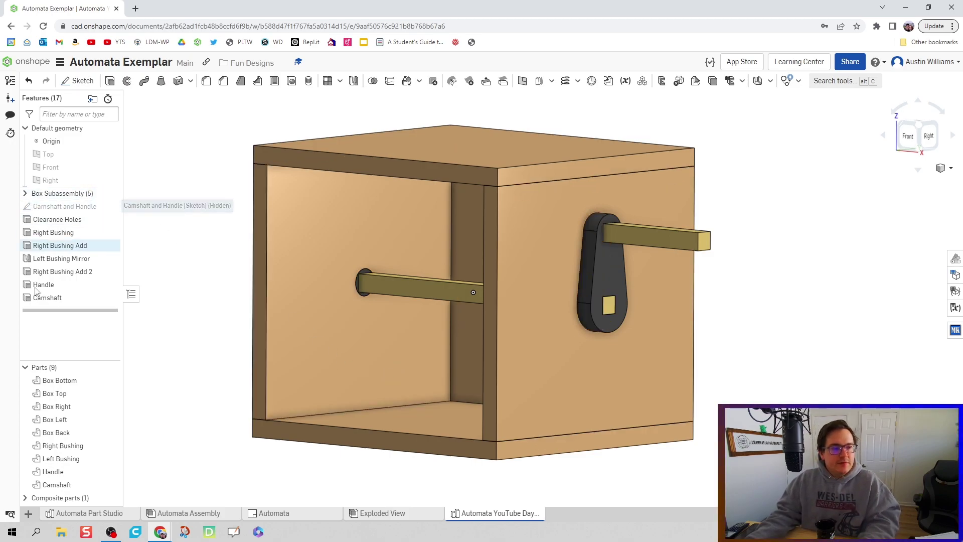
- Put the eight features from the Camshaft and Handle sketch through Camshaft into a new 'Camshaft and Handle' folder
{"action": "mouse_move", "coordinate": [230, 348]}
{"action": "right_mouse_down"}
{"action": "mouse_move", "coordinate": [245, 347]}
{"action": "mouse_move", "coordinate": [232, 356]}
{"action": "right_mouse_up"}
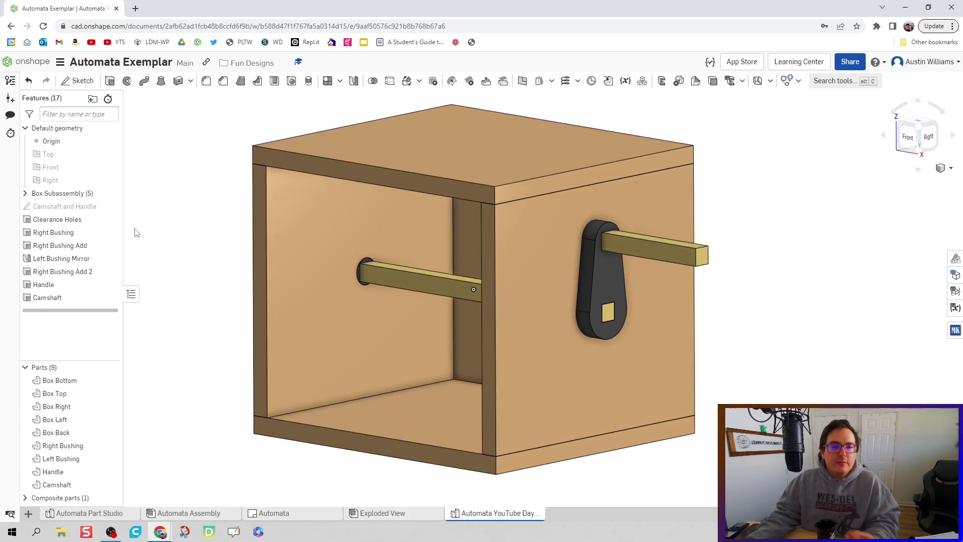
{"action": "left_click", "coordinate": [71, 207]}
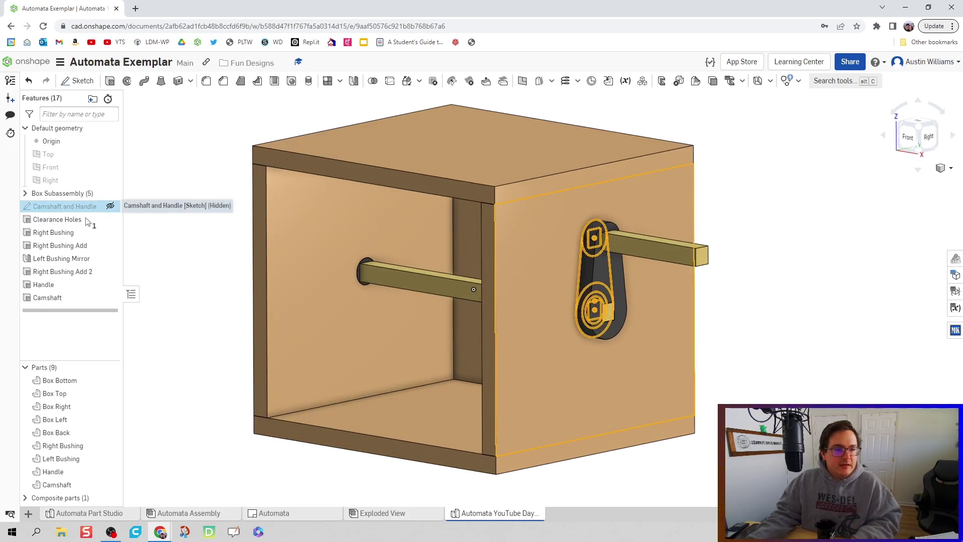
{"action": "left_click", "coordinate": [72, 299], "text": "shift"}
{"action": "right_click", "coordinate": [74, 259]}
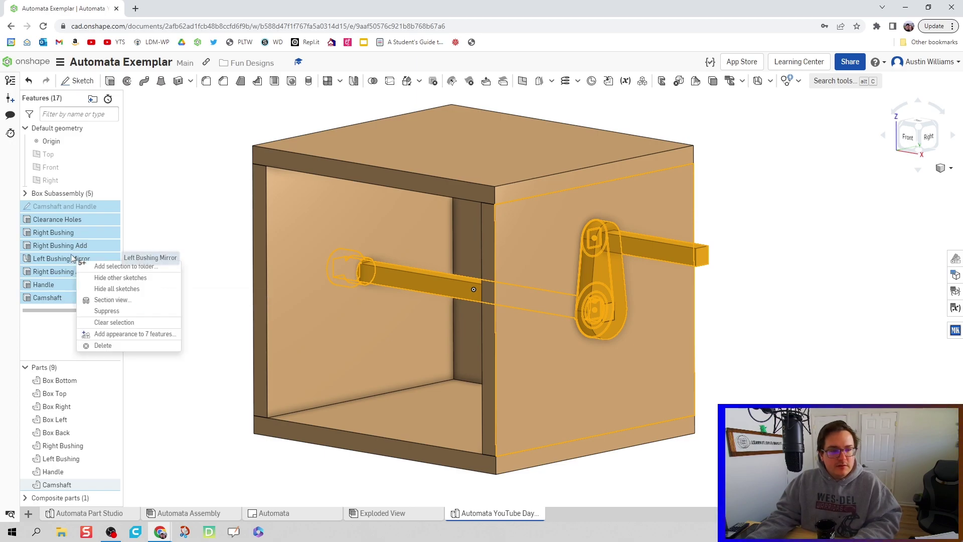
{"action": "left_click", "coordinate": [183, 209]}
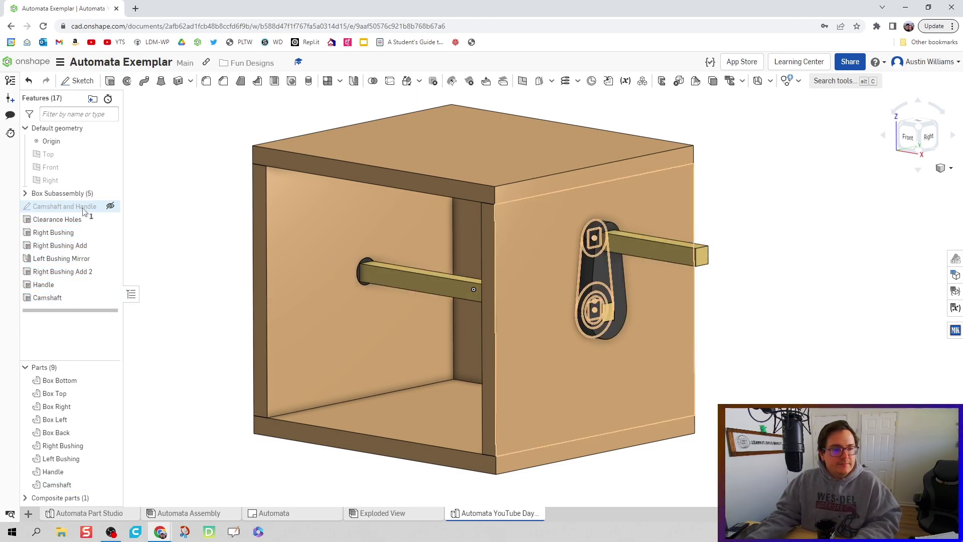
{"action": "left_click", "coordinate": [86, 207]}
{"action": "left_click", "coordinate": [71, 299], "text": "shift"}
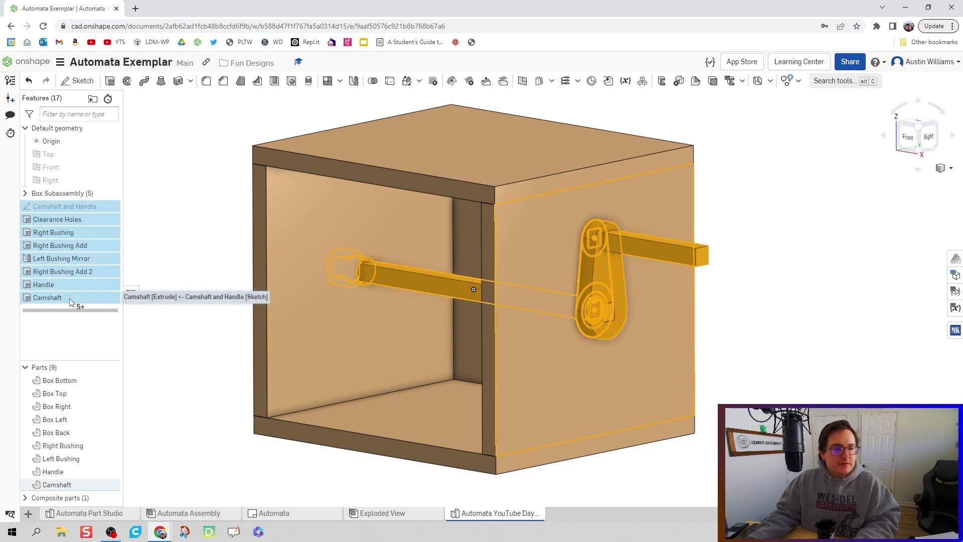
{"action": "right_click", "coordinate": [73, 265]}
{"action": "left_click", "coordinate": [108, 273]}
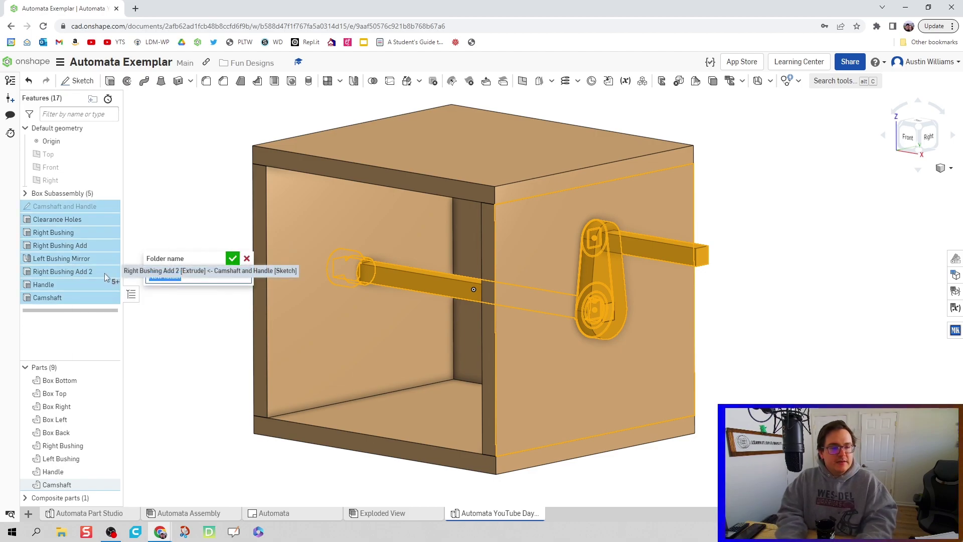
{"action": "type", "text": "Camshaft and Handle"}
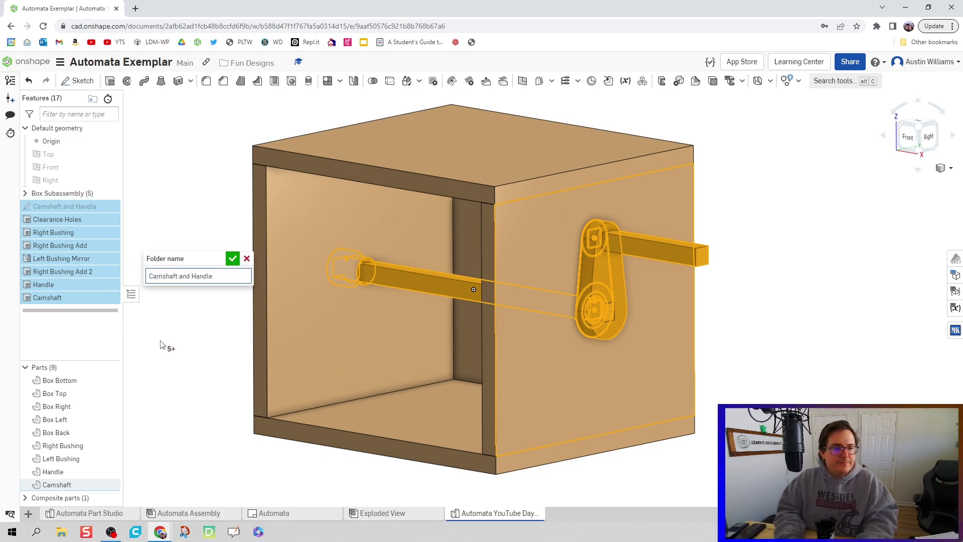
{"action": "key", "text": "Return"}
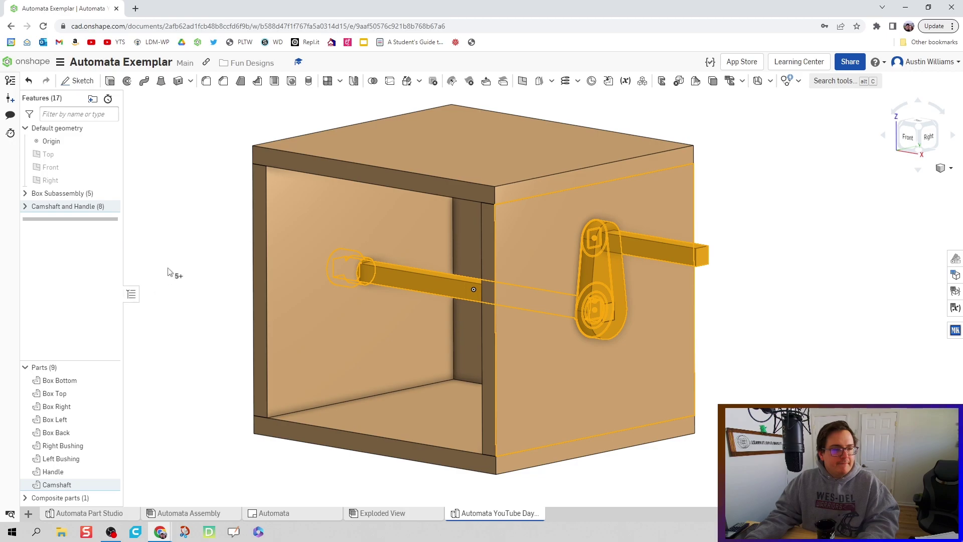
{"action": "left_click", "coordinate": [175, 268]}
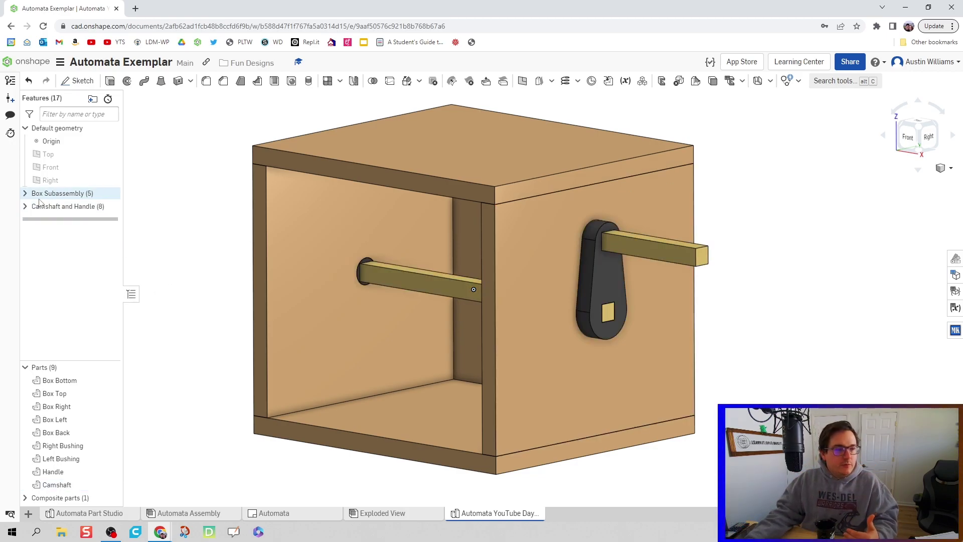
- Rename Composite part 1 to 'Box' in the Composite parts list
{"action": "left_click", "coordinate": [25, 206]}
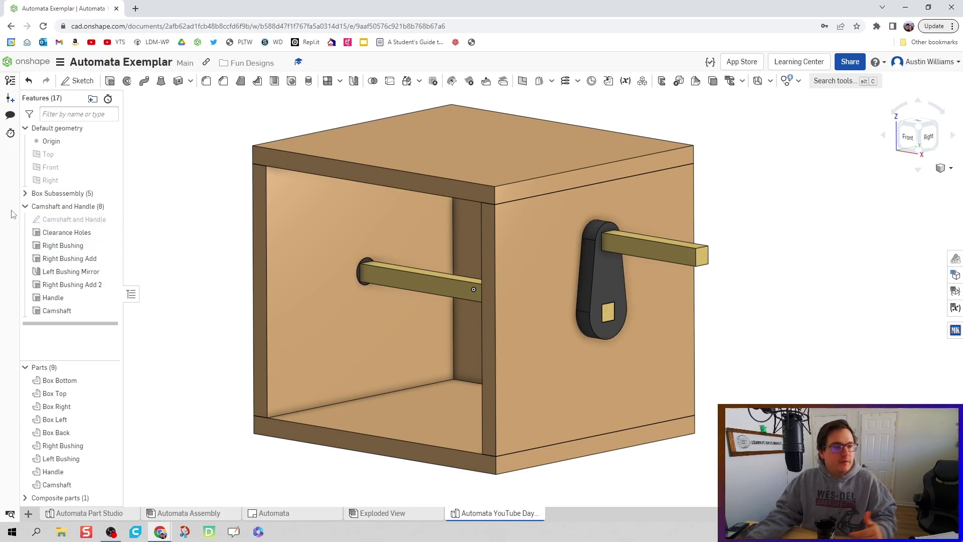
{"action": "left_click", "coordinate": [25, 206]}
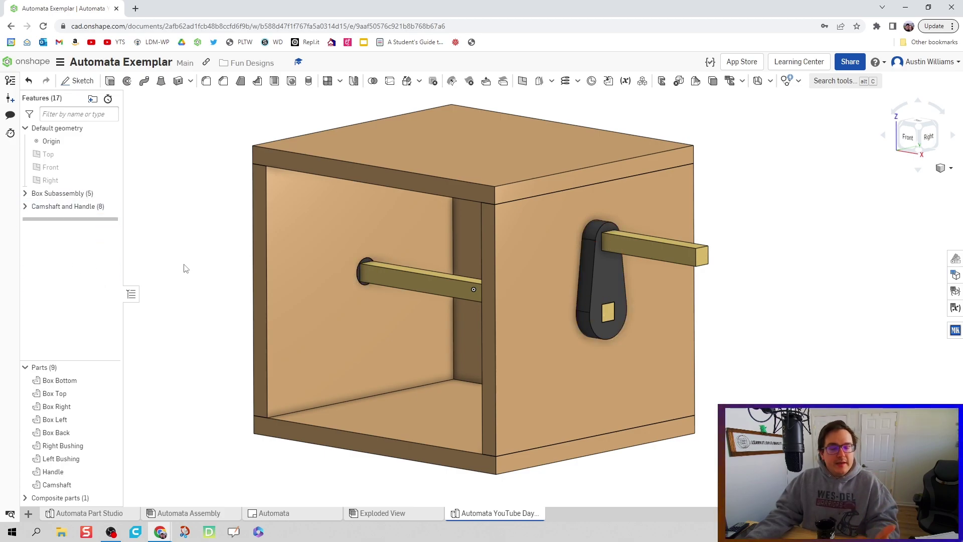
{"action": "left_click", "coordinate": [25, 367]}
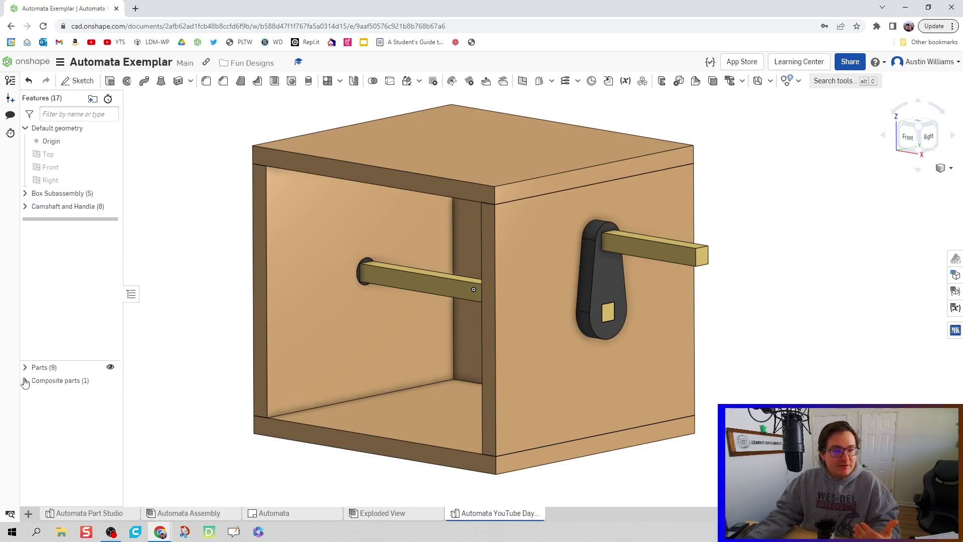
{"action": "left_click", "coordinate": [25, 381]}
{"action": "left_click", "coordinate": [75, 394]}
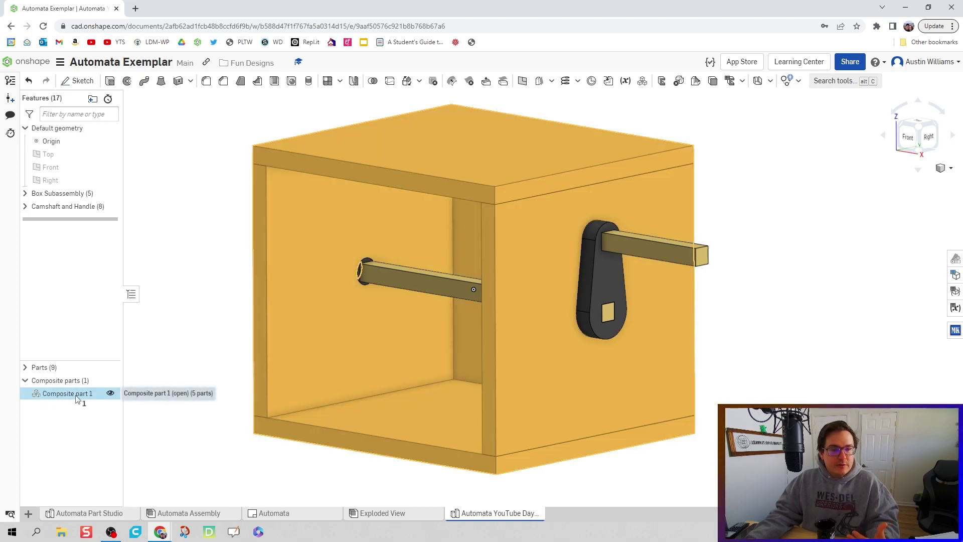
{"action": "right_click", "coordinate": [76, 394]}
{"action": "left_click", "coordinate": [138, 251]}
{"action": "type", "text": "Bo"}
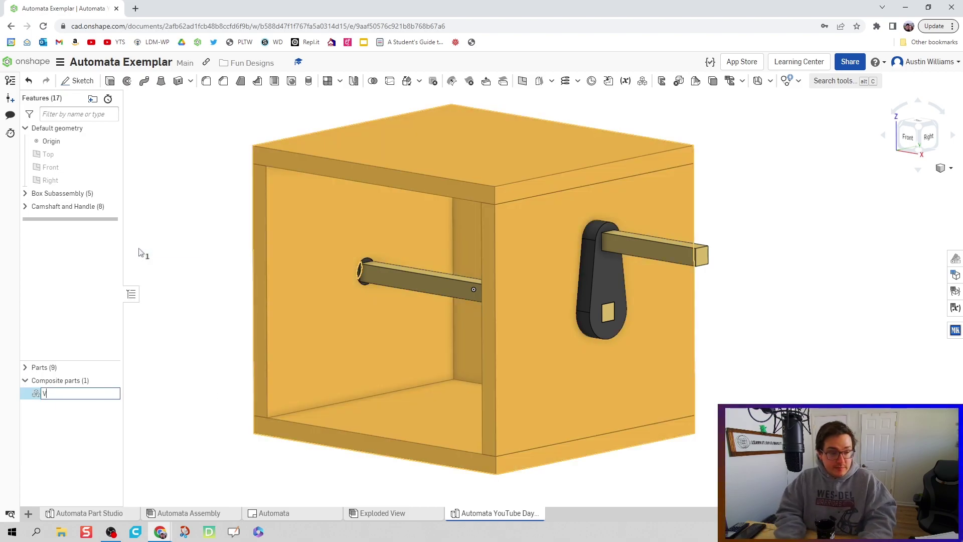
{"action": "type", "text": "x"}
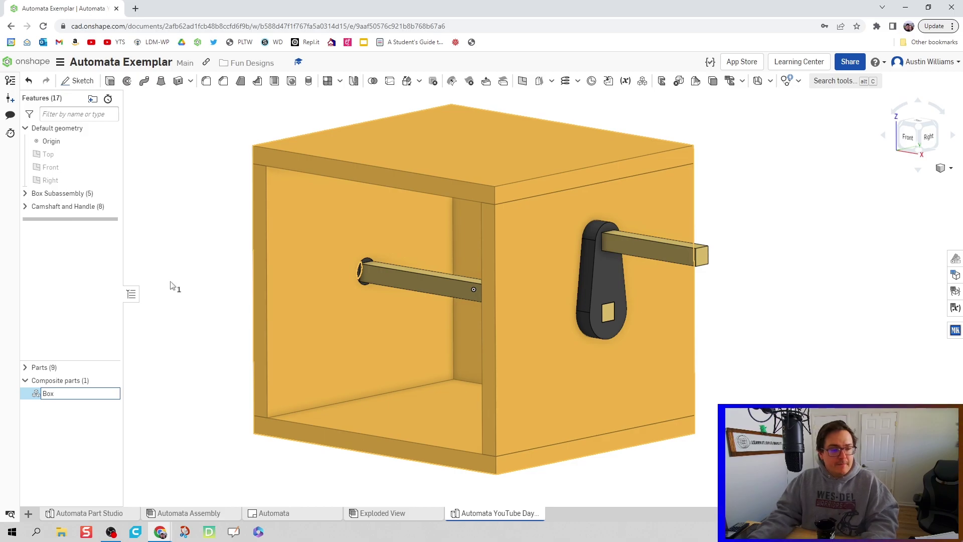
{"action": "left_click", "coordinate": [174, 288]}
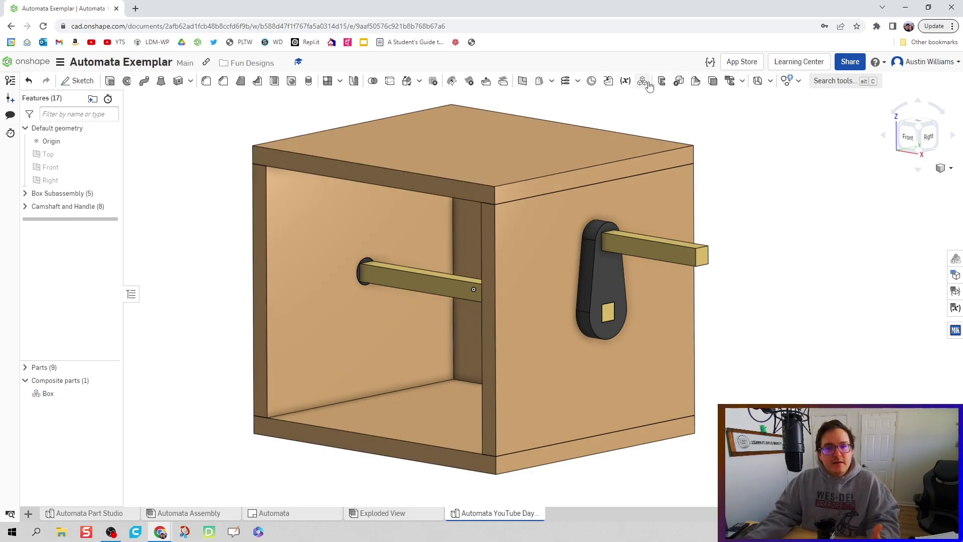
- Start a composite part with Box hidden, selecting Left Bushing, Camshaft, Right Bushing and Handle
{"action": "left_click", "coordinate": [643, 81]}
{"action": "right_click_drag", "start_coordinate": [175, 215], "coordinate": [134, 375]}
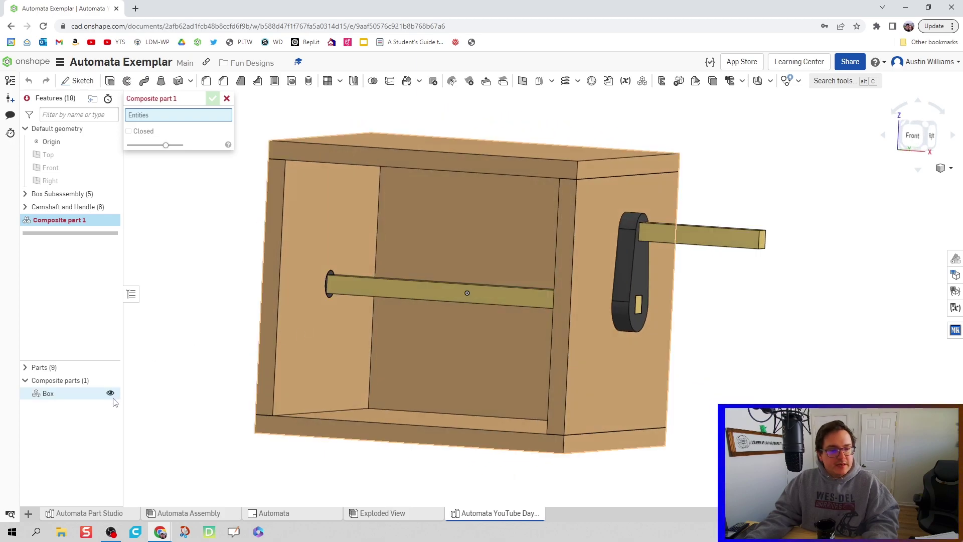
{"action": "left_click", "coordinate": [115, 393]}
{"action": "left_click", "coordinate": [307, 290]}
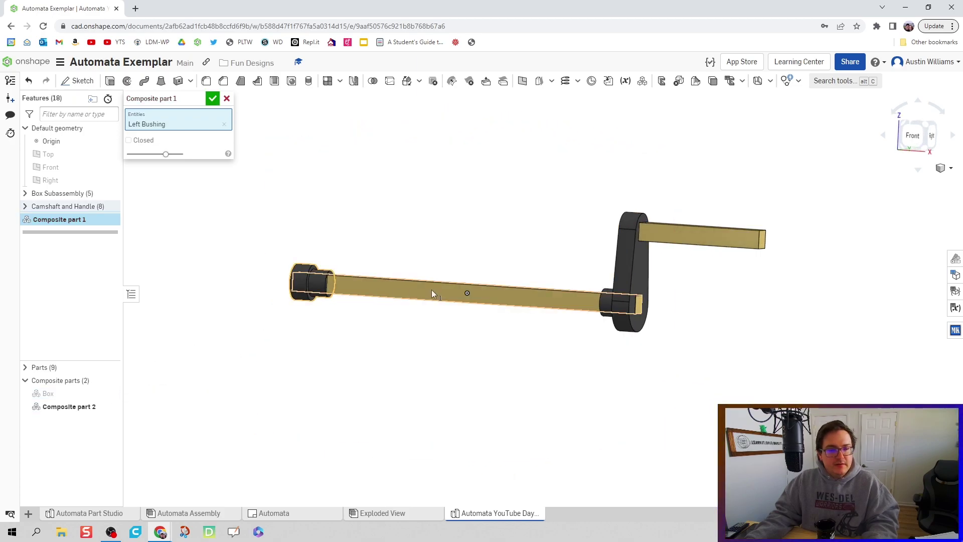
{"action": "left_click", "coordinate": [431, 290]}
{"action": "left_click", "coordinate": [629, 292]}
{"action": "left_click", "coordinate": [685, 245]}
{"action": "right_click_drag", "start_coordinate": [712, 301], "coordinate": [728, 386]}
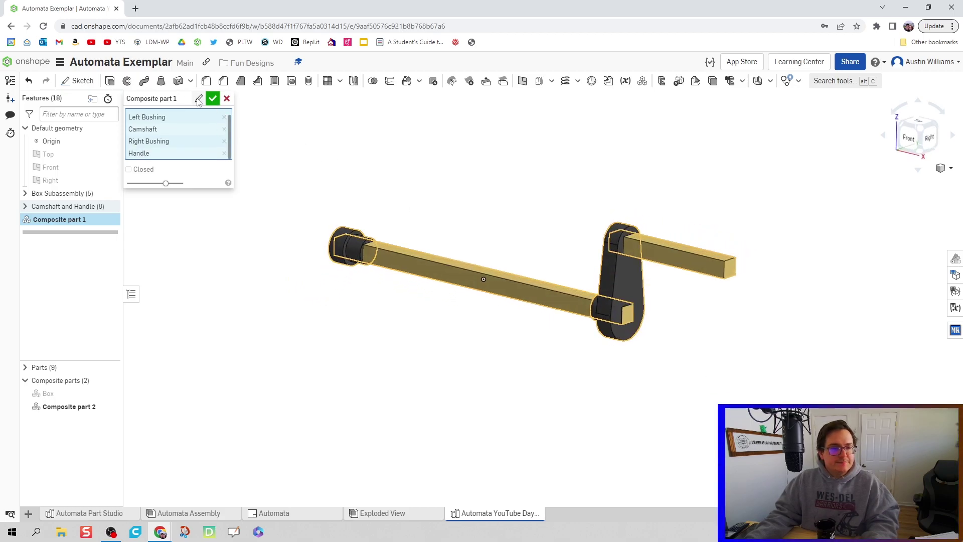
- Name the composite feature 'Cmmshaft and Handle' and finish it
{"action": "left_click", "coordinate": [200, 98]}
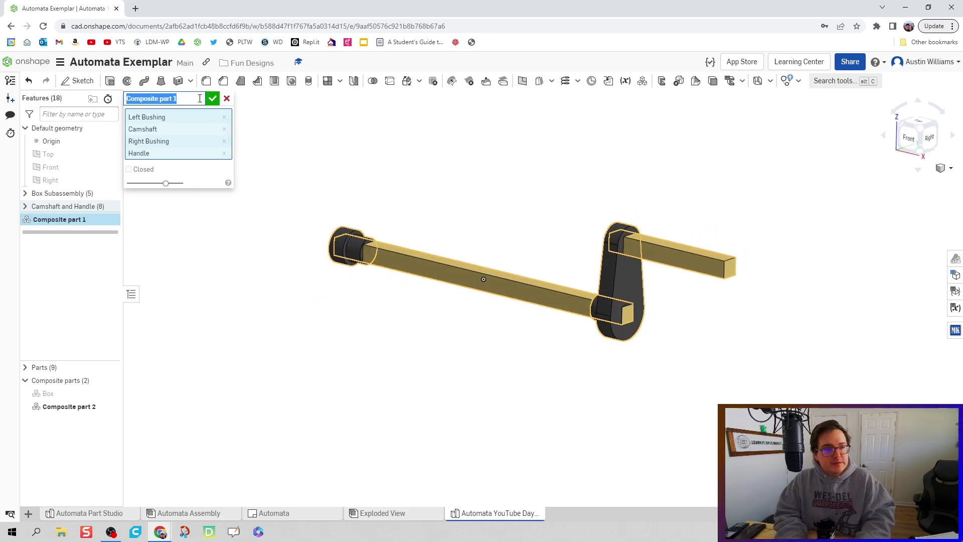
{"action": "type", "text": "Cm"}
{"action": "type", "text": "mshaft"}
{"action": "type", "text": " and Handle"}
{"action": "left_click", "coordinate": [212, 98]}
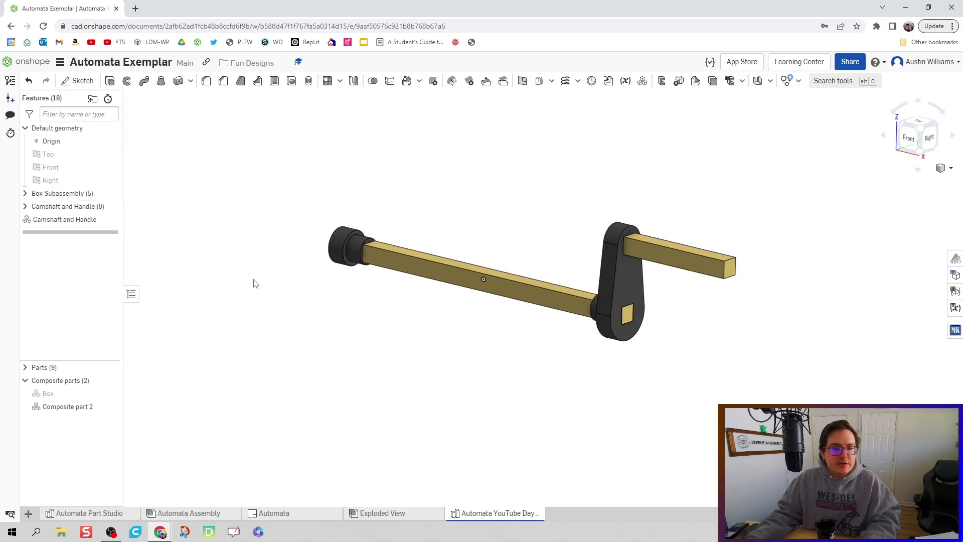
- Rename Composite part 2 to 'Camshaft and Handle'
{"action": "right_click", "coordinate": [91, 411]}
{"action": "left_click", "coordinate": [148, 245]}
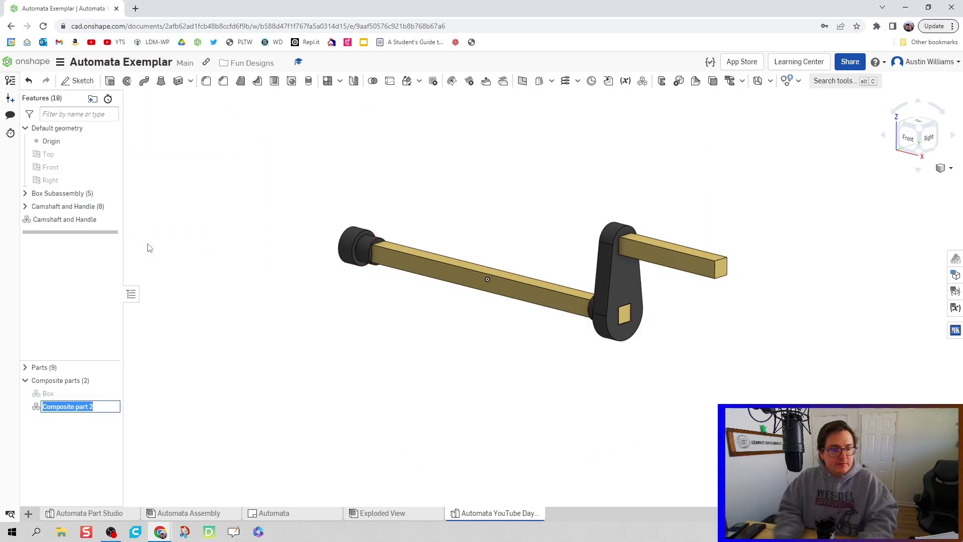
{"action": "type", "text": "Camshaf"}
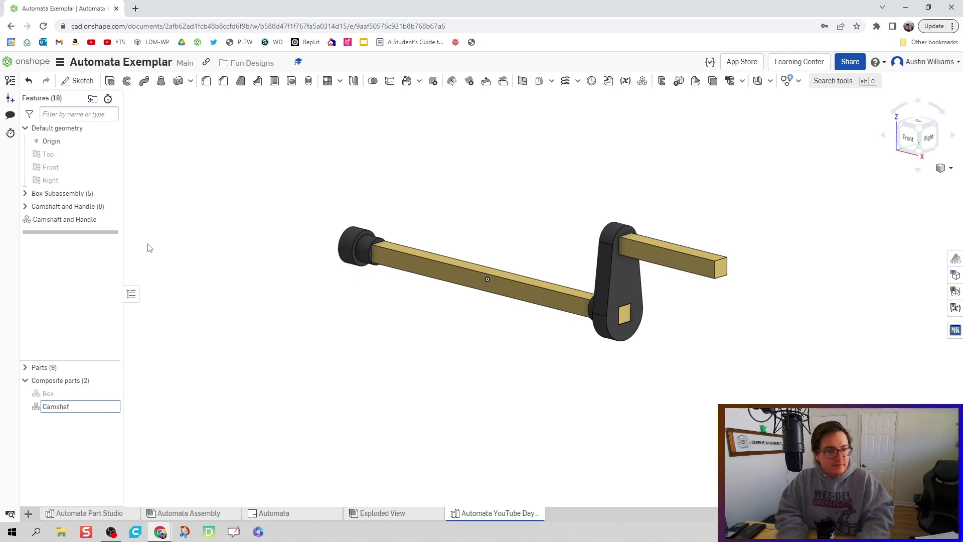
{"action": "type", "text": "t and Handle"}
{"action": "key", "text": "Return"}
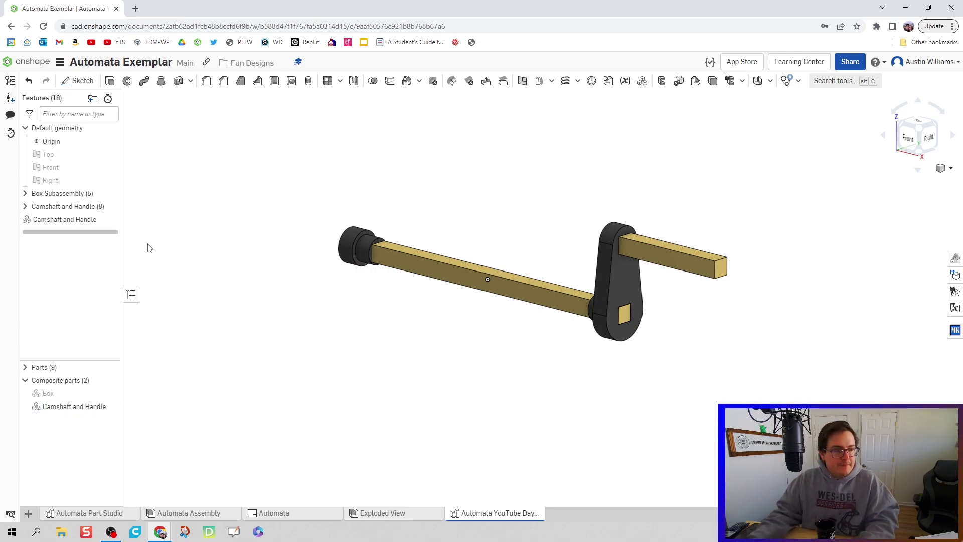
{"action": "left_click", "coordinate": [44, 221]}
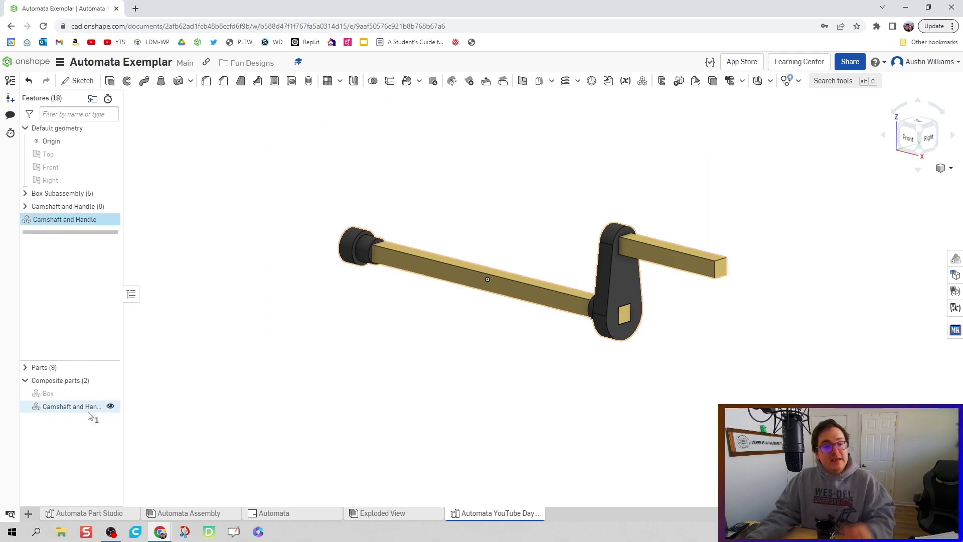
{"action": "left_click", "coordinate": [75, 407]}
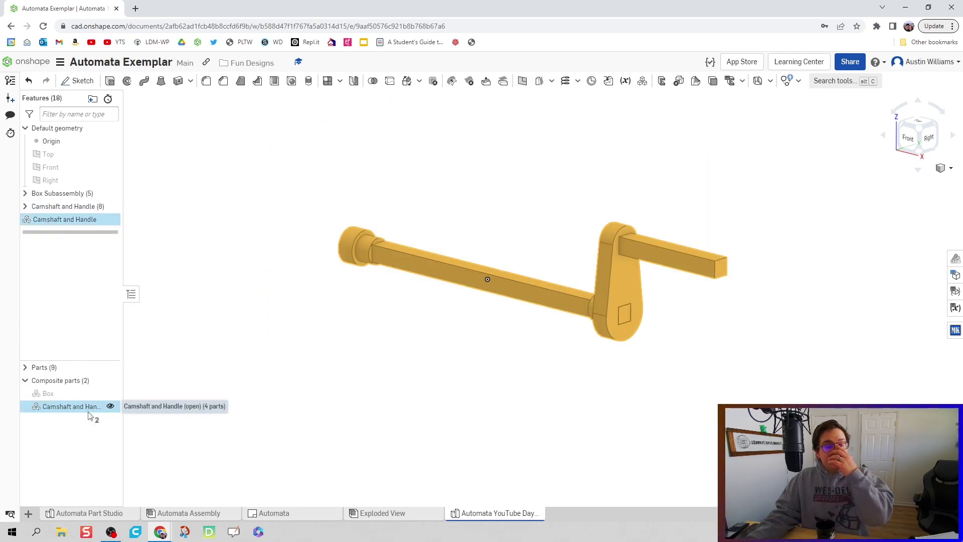
{"action": "left_click", "coordinate": [254, 405]}
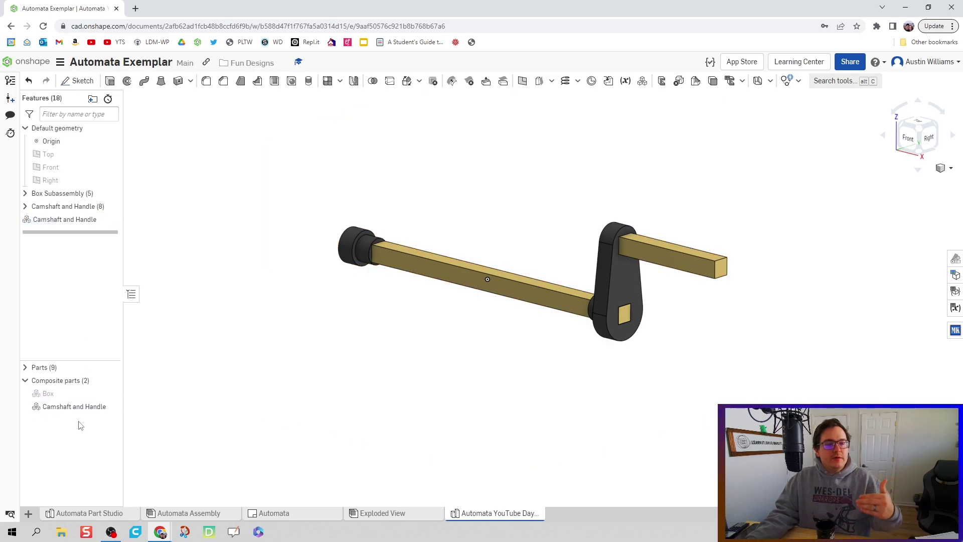
{"action": "left_click", "coordinate": [192, 411]}
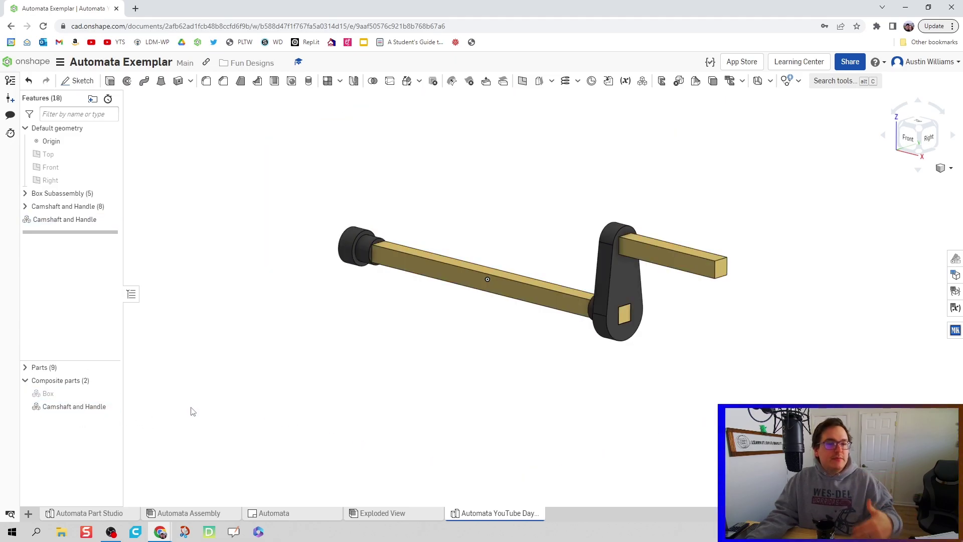
- Move the Camshaft and Handle composite feature into its folder and show Box again
{"action": "left_click", "coordinate": [25, 206]}
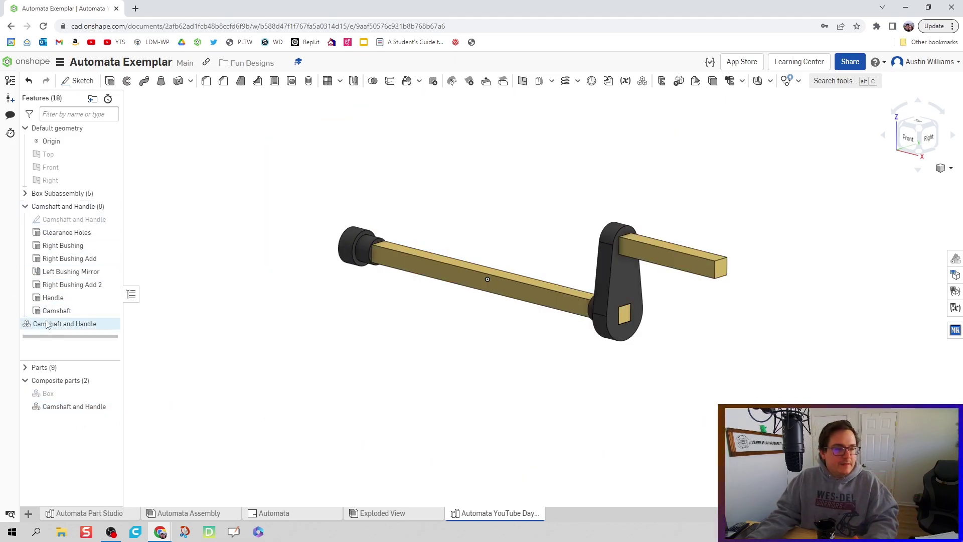
{"action": "left_click_drag", "start_coordinate": [58, 315], "coordinate": [58, 315]}
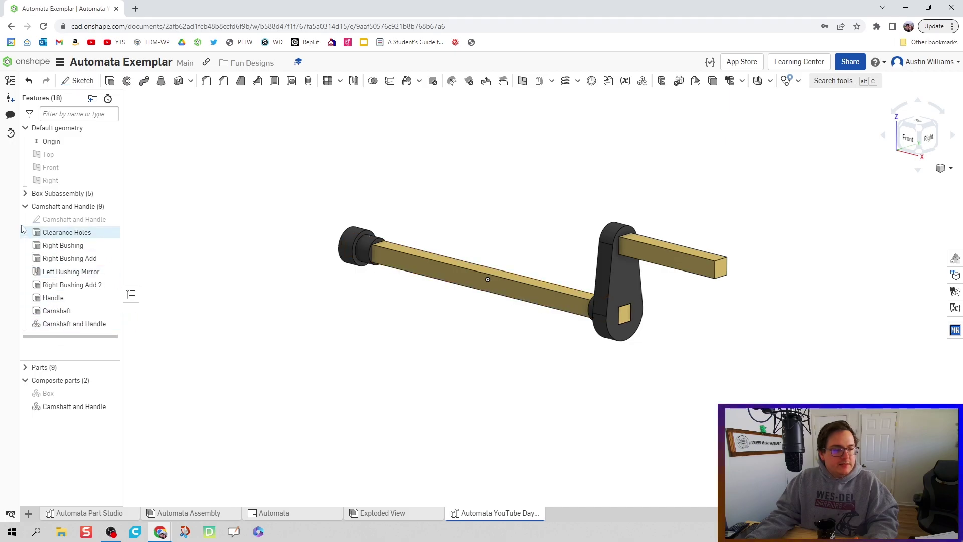
{"action": "left_click", "coordinate": [25, 206]}
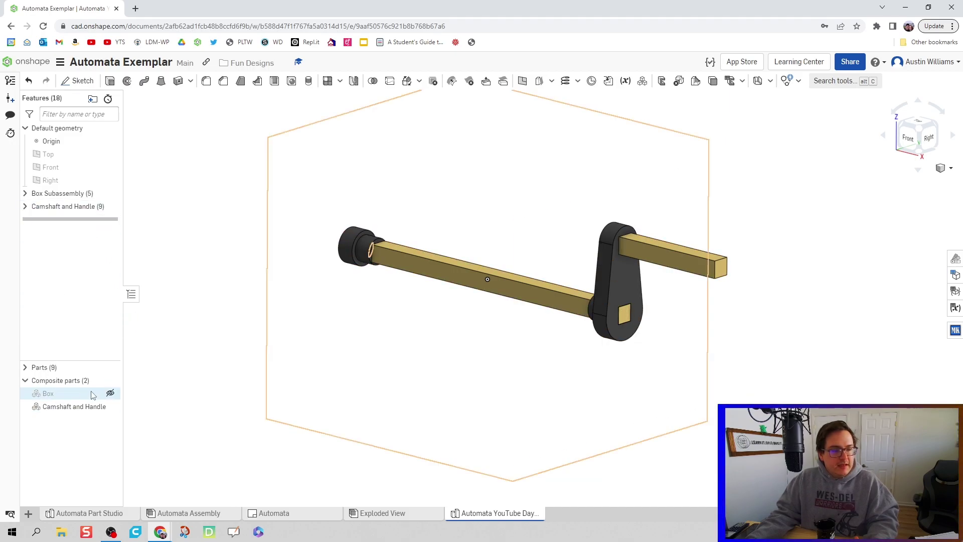
{"action": "left_click", "coordinate": [111, 394]}
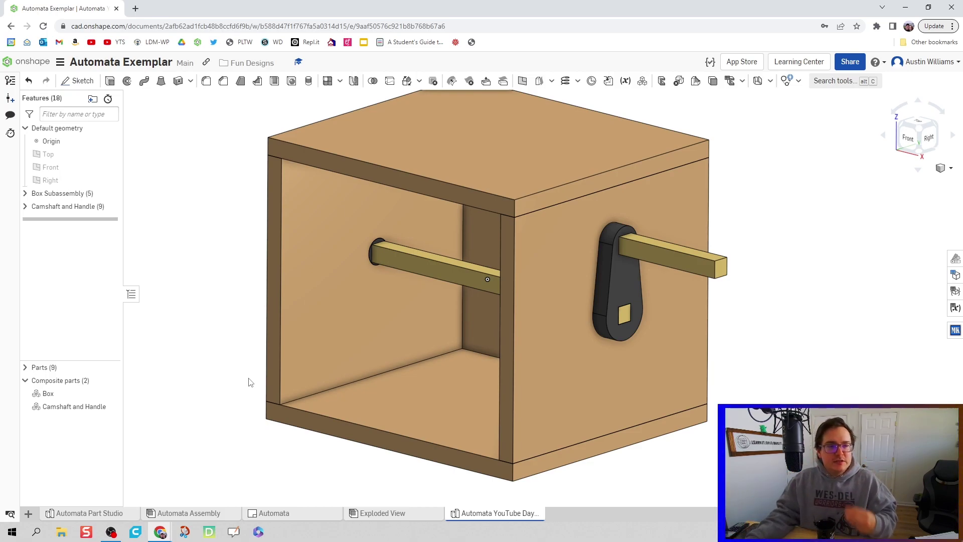
{"action": "right_click_drag", "start_coordinate": [251, 382], "coordinate": [294, 387]}
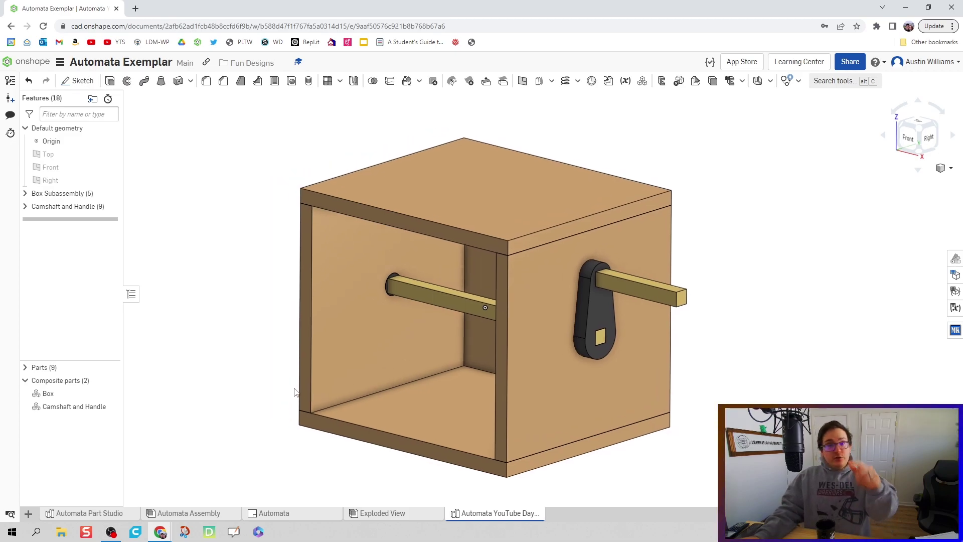